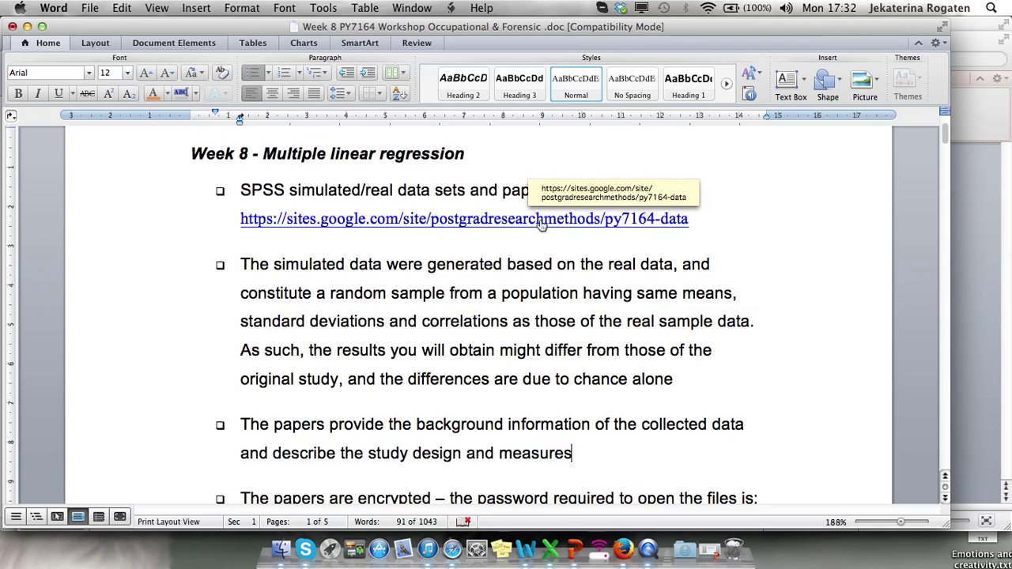
Read through the Week 8 workshop document down to the Exercise 1 data set and task instructions.
scroll(507, 486, "down", 1)
scroll(507, 485, "down", 12)
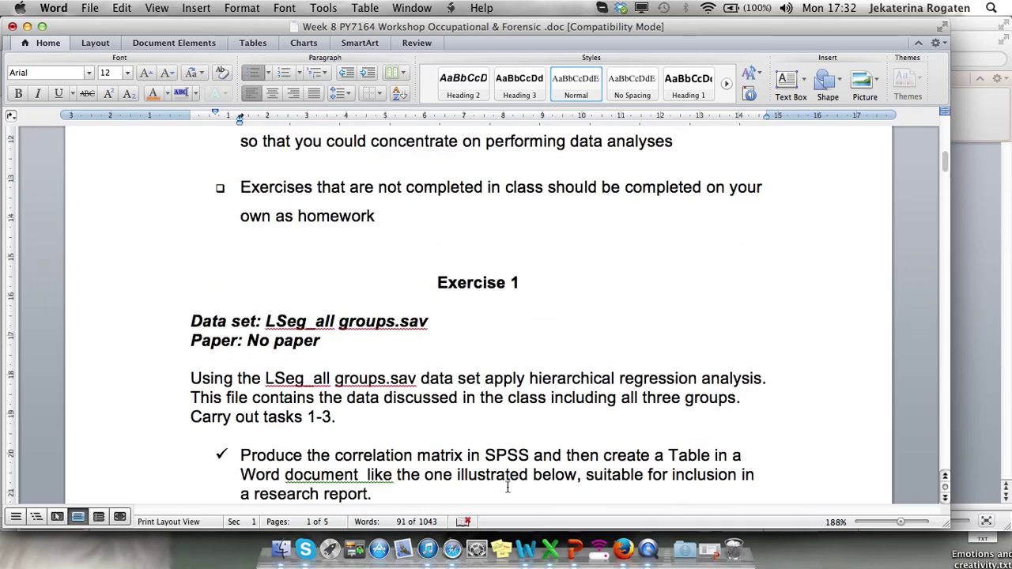
scroll(508, 486, "down", 3)
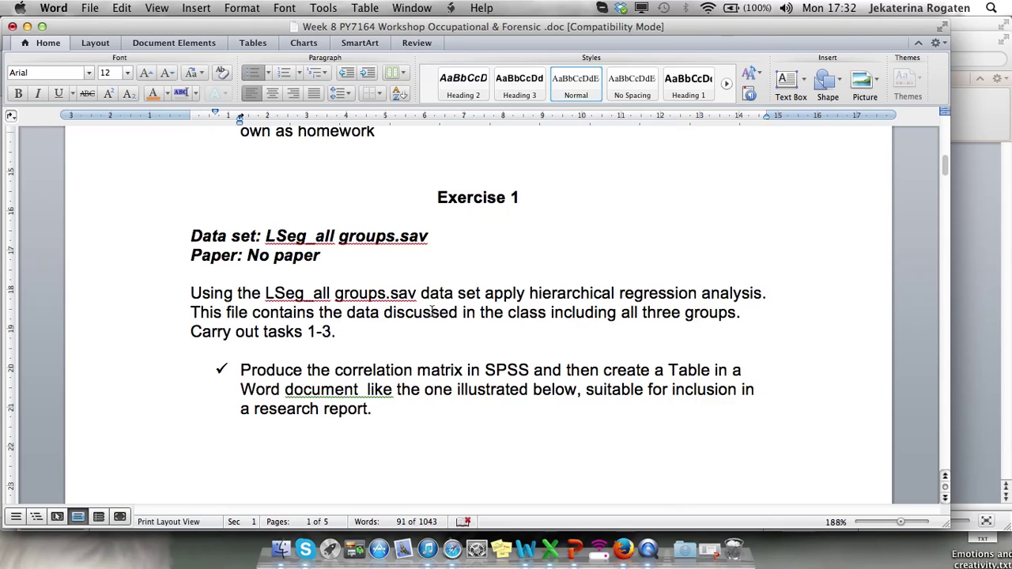
Switch to Firefox and download LSeg_all groups.sav from the PY7164 data page.
key("ctrl+Up")
left_click(613, 238)
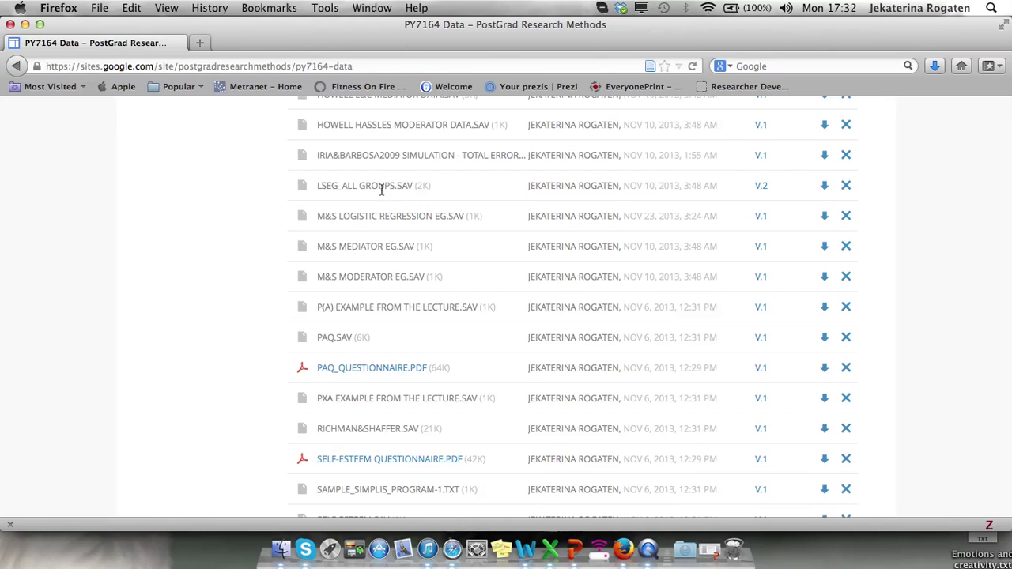
left_click(824, 192)
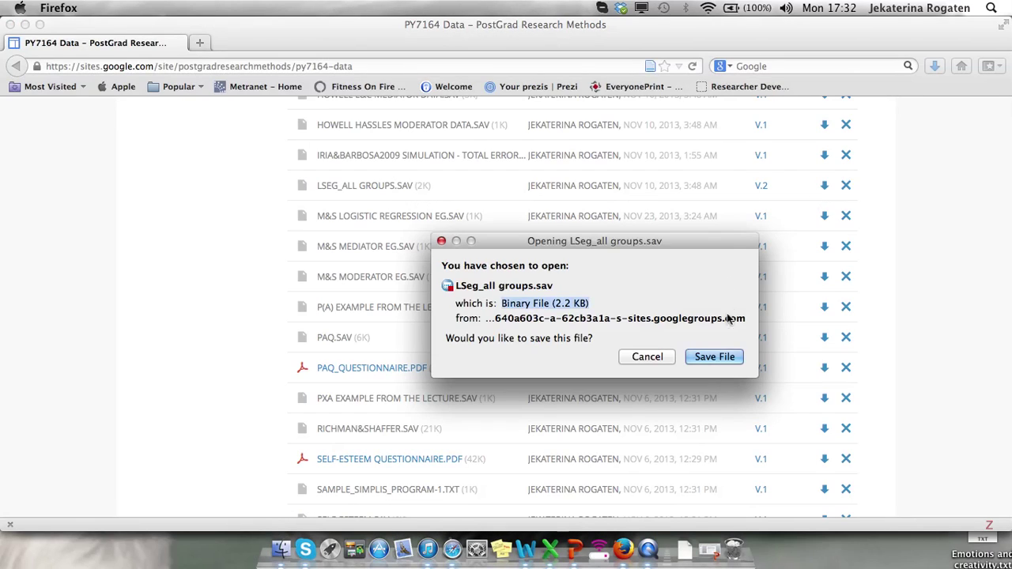
left_click(715, 358)
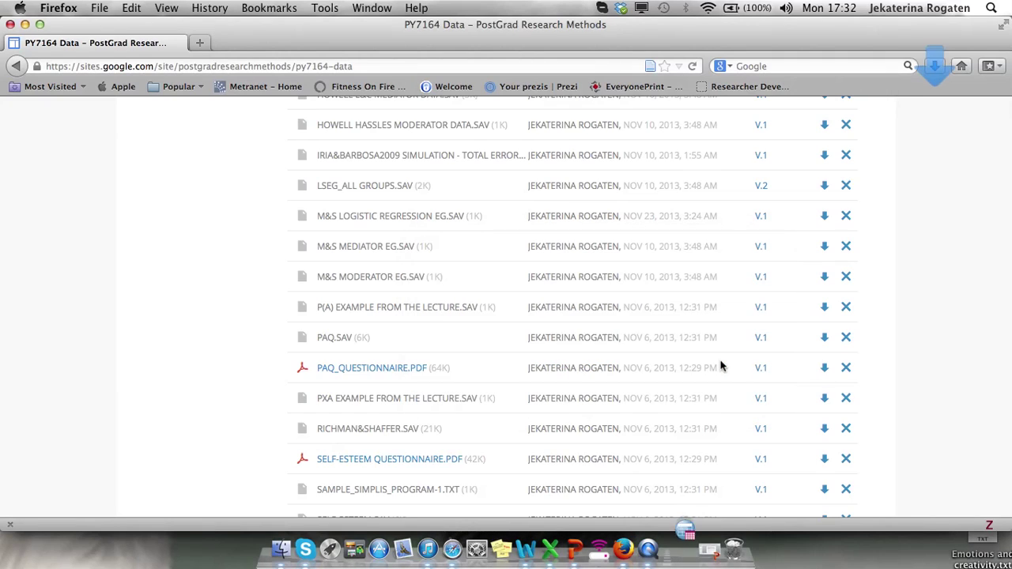
Open the downloaded LSeg_all groups.sav in SPSS and review its variable definitions before returning to the data.
left_click(684, 557)
left_click(688, 516)
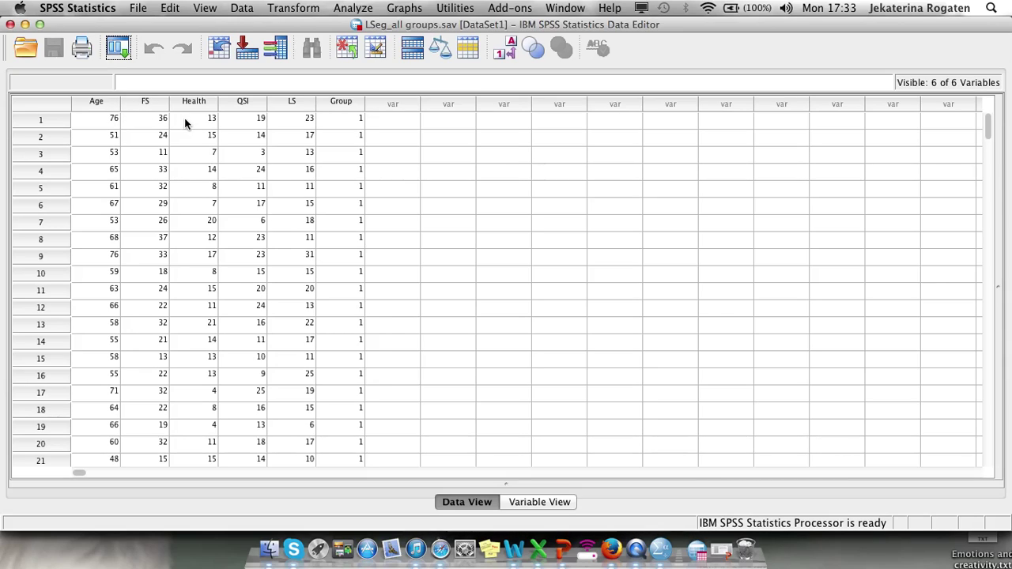
left_click(541, 504)
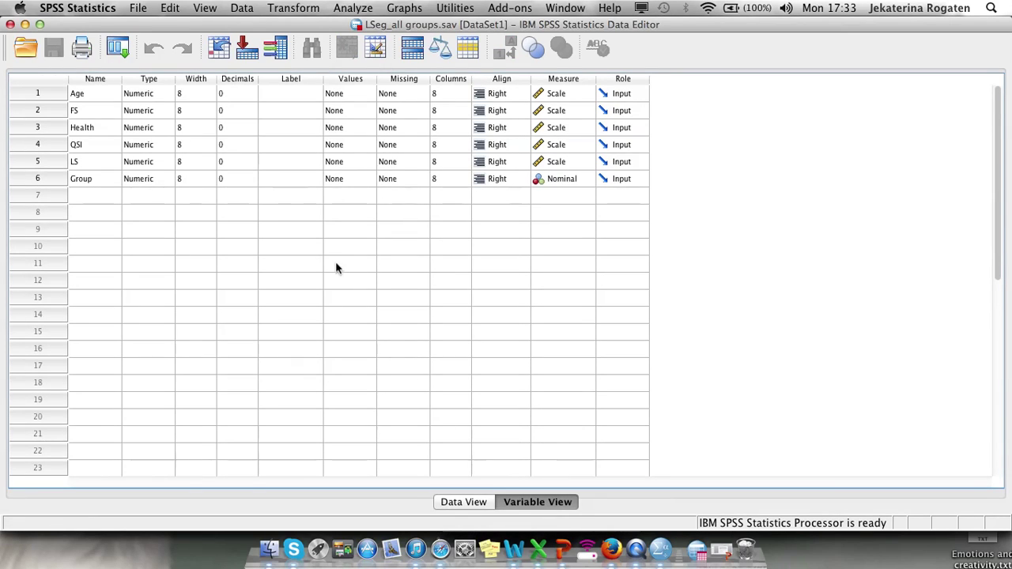
left_click(477, 504)
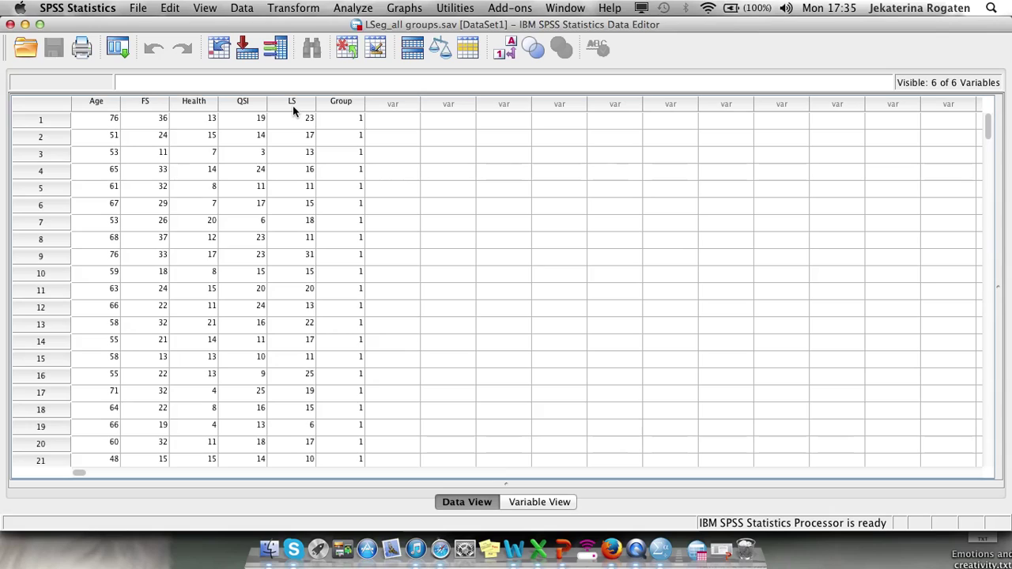
Set up a bivariate correlation with Age, FS, Health, QSI and LS as the variables.
left_click(358, 10)
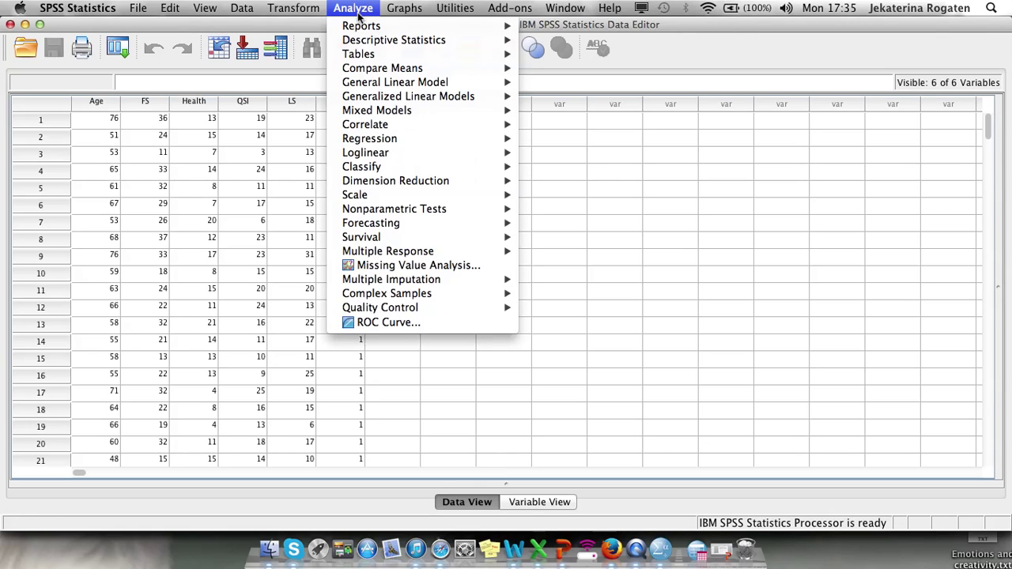
mouse_move(385, 130)
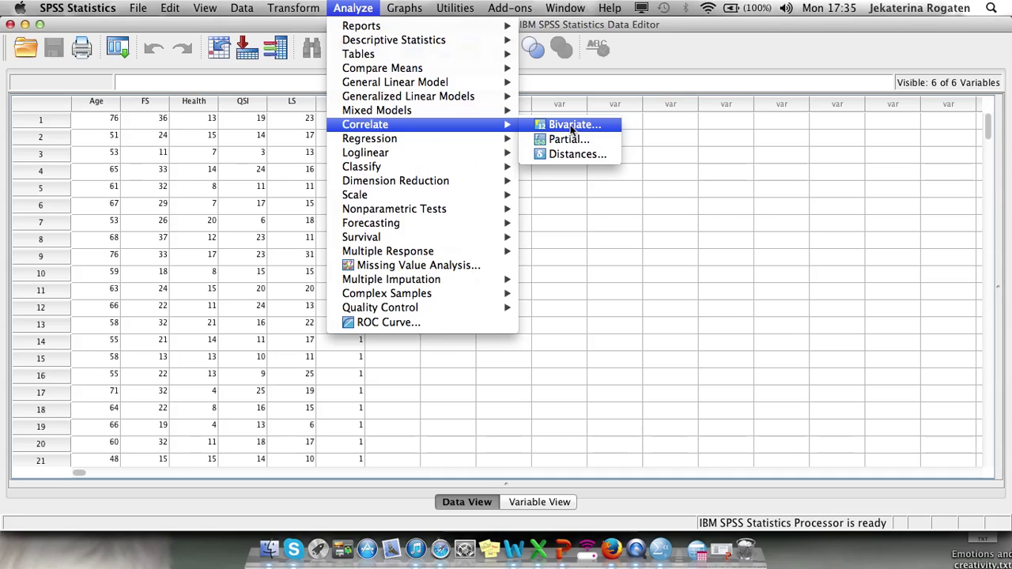
left_click(570, 125)
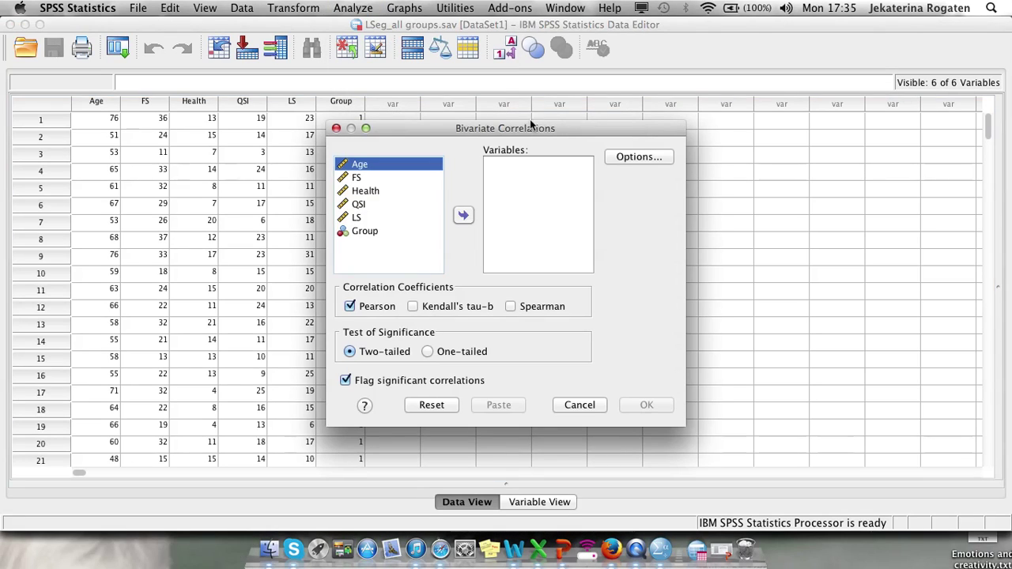
left_click(415, 193, "shift")
key("shift+Down")
key("shift+Down")
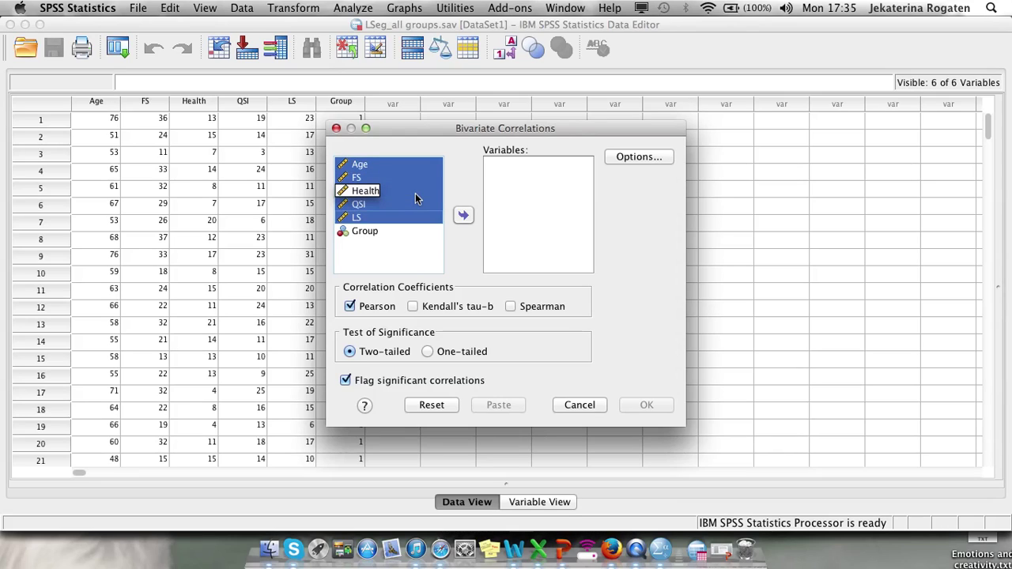
left_click(464, 215)
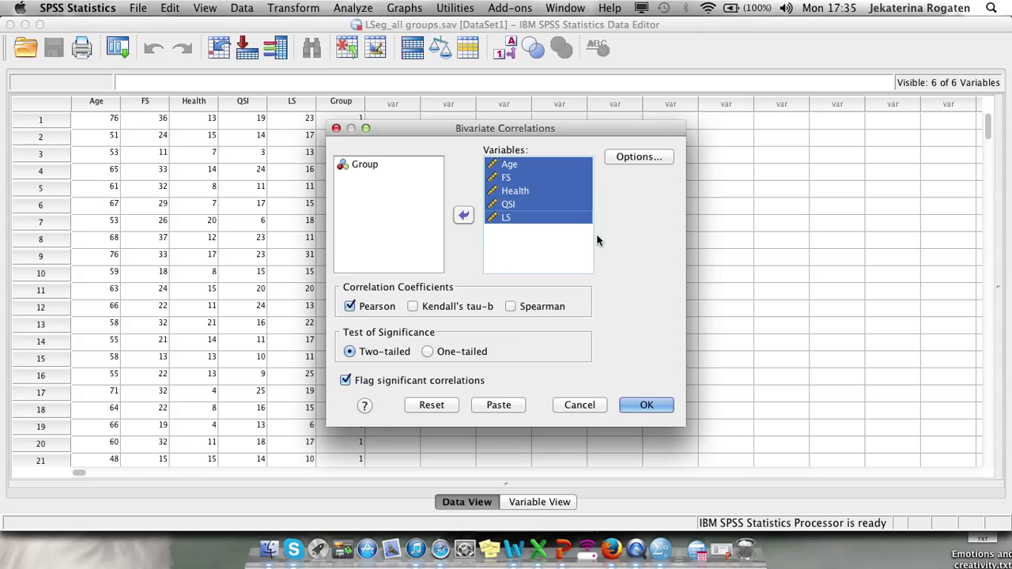
Include means and standard deviations in the correlation output and run the analysis.
left_click(642, 157)
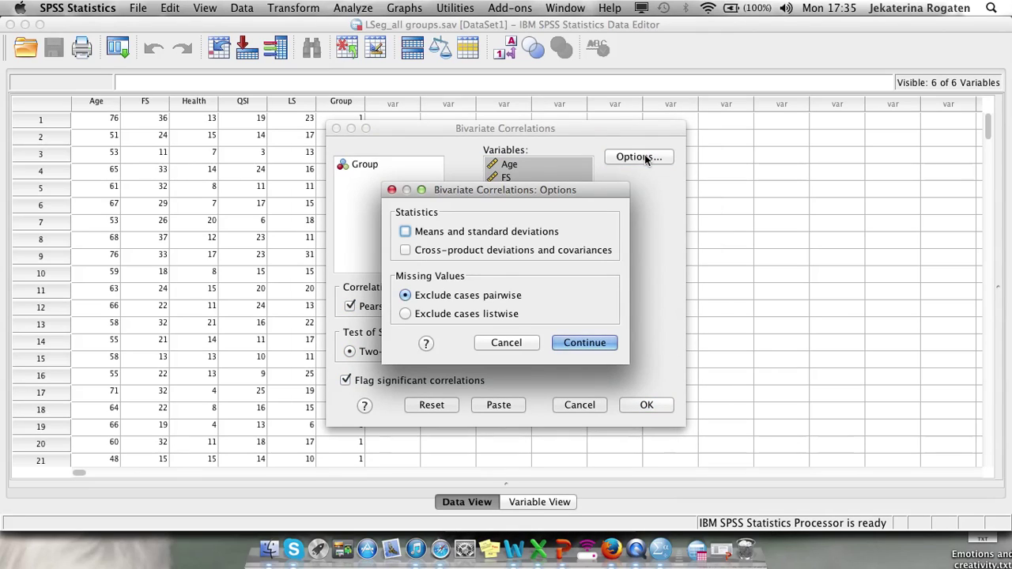
left_click(405, 231)
left_click(582, 343)
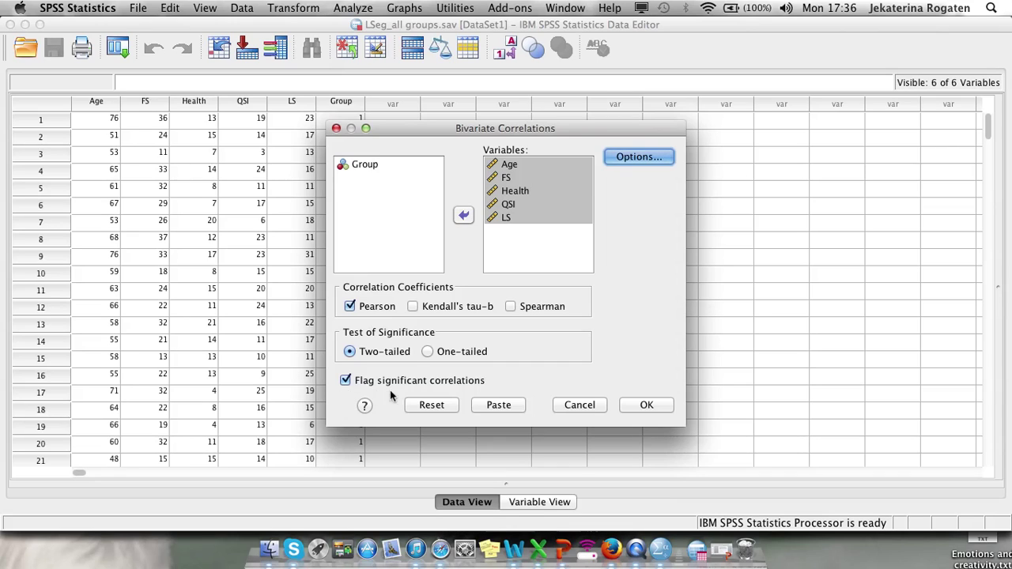
left_click(658, 404)
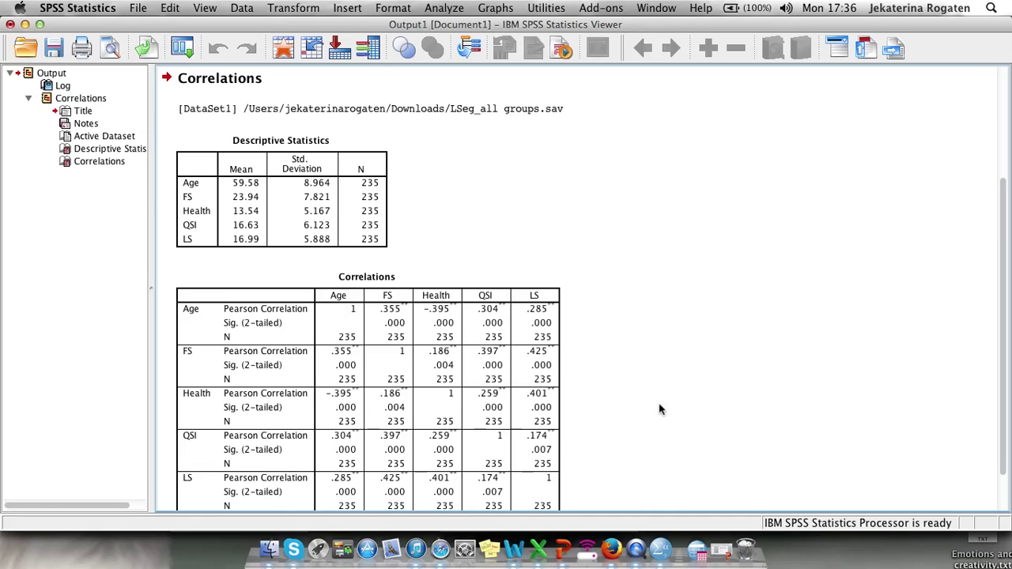
Examine the Descriptive Statistics and Correlations tables in the output.
left_click(373, 249)
scroll(609, 431, "down", 3)
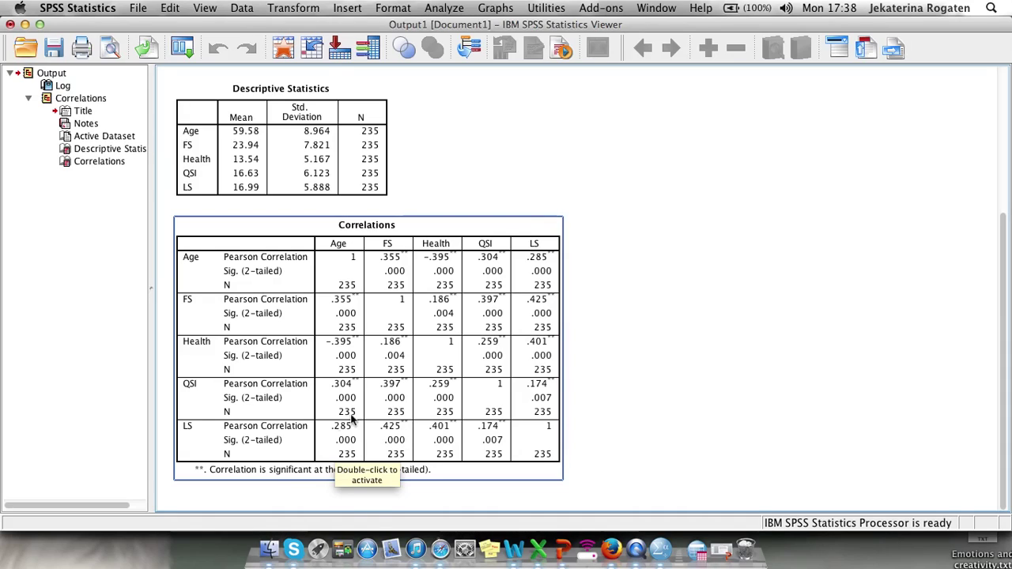
left_click(435, 498)
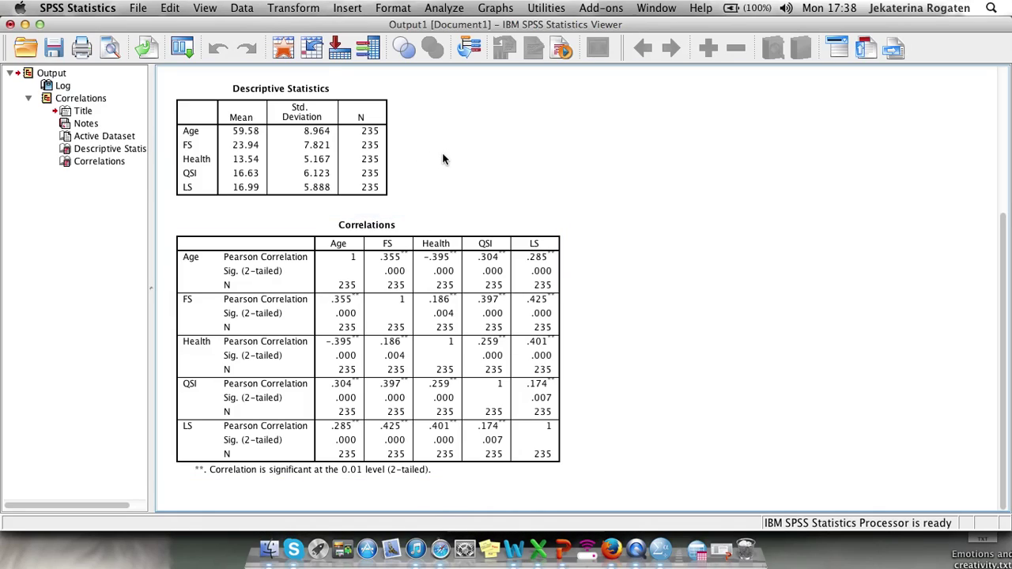
left_click(227, 286)
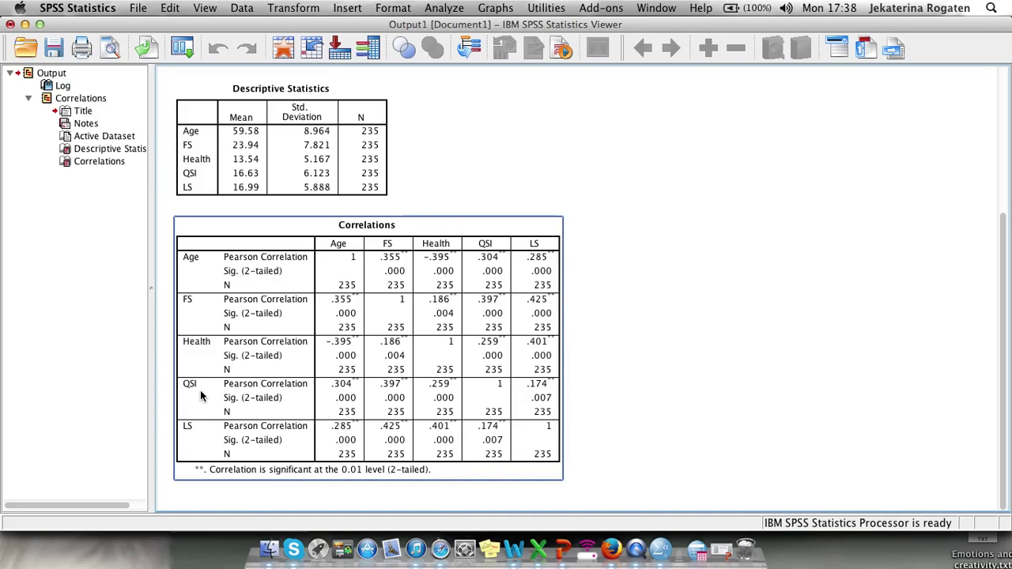
left_click(446, 79)
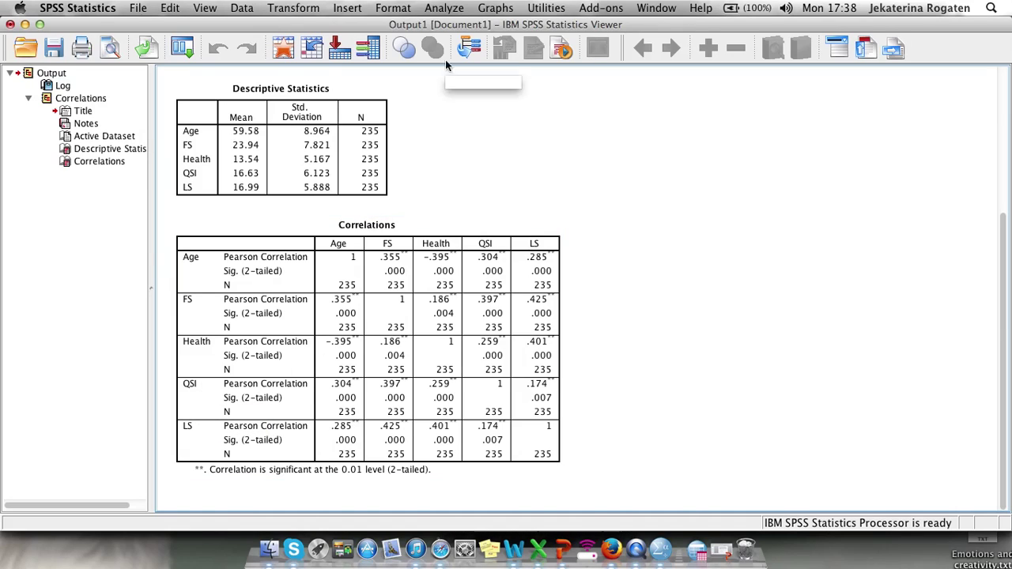
Start a linear regression with LS as the dependent variable.
left_click(440, 9)
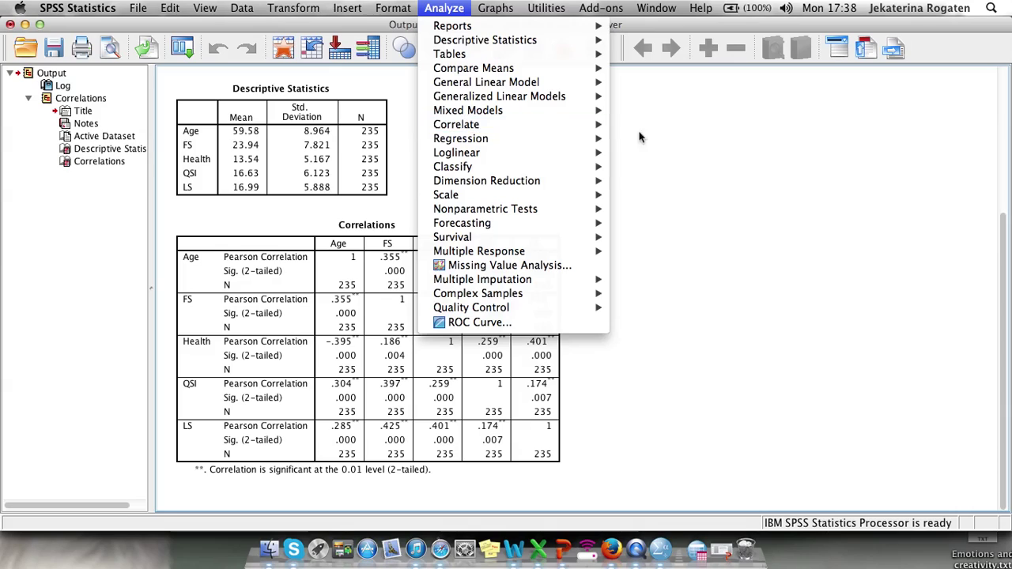
mouse_move(589, 141)
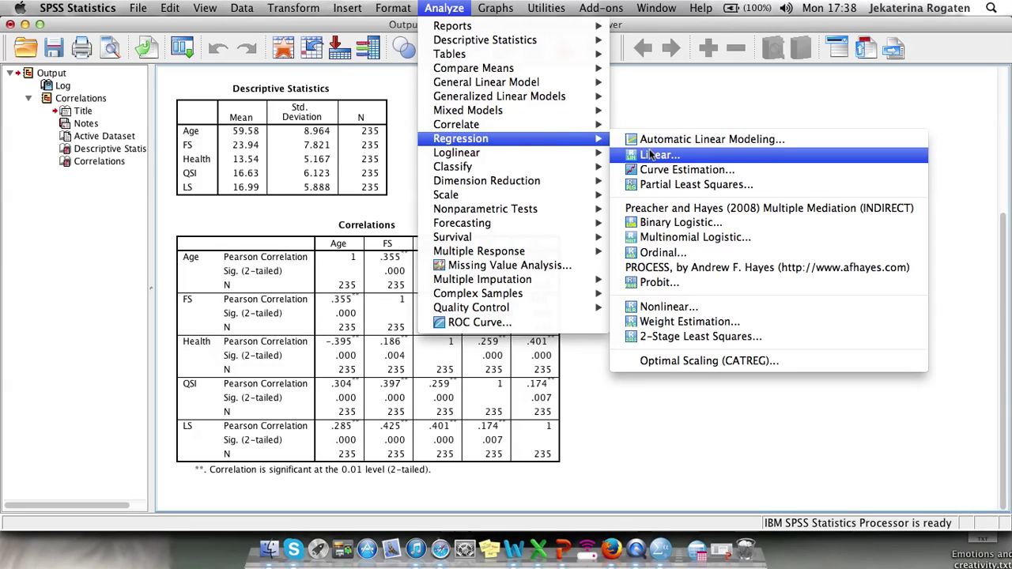
left_click(650, 155)
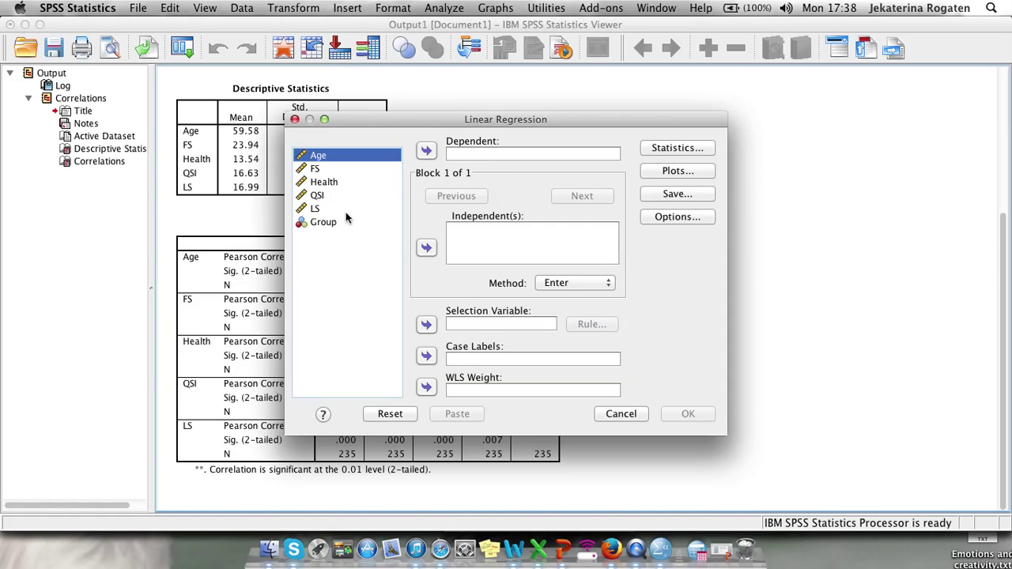
left_click(346, 211)
left_click(427, 151)
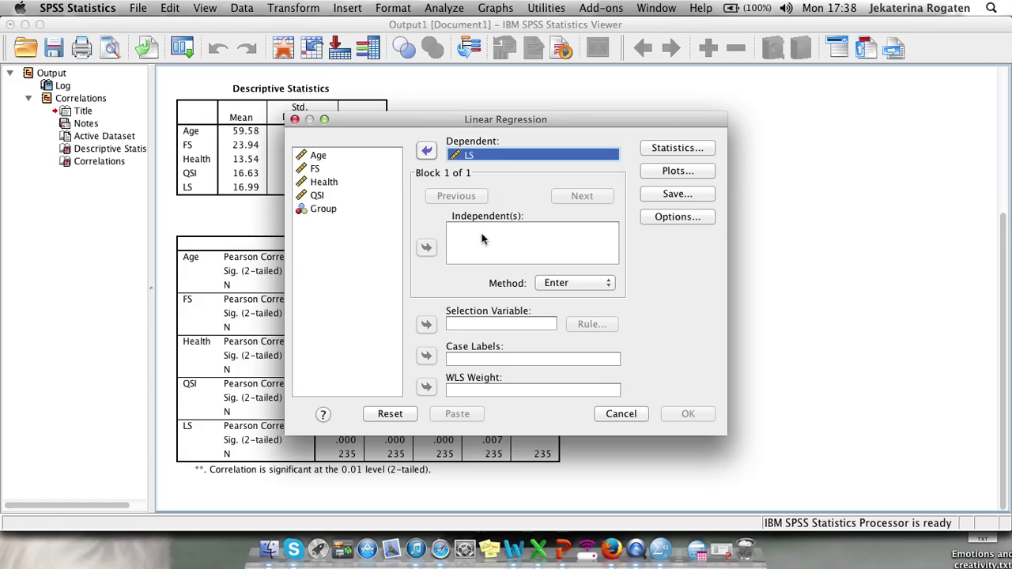
Add Age, FS, Health and QSI as the independent variables in block 1 of the regression.
left_click(330, 157)
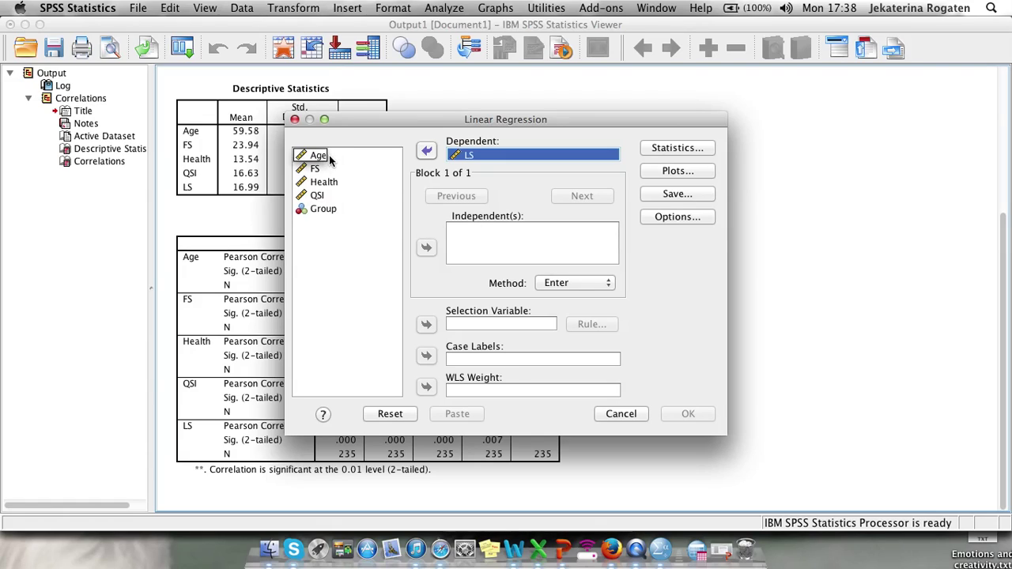
left_click(329, 157)
key("shift+Down")
key("shift+Down")
key("shift+Down")
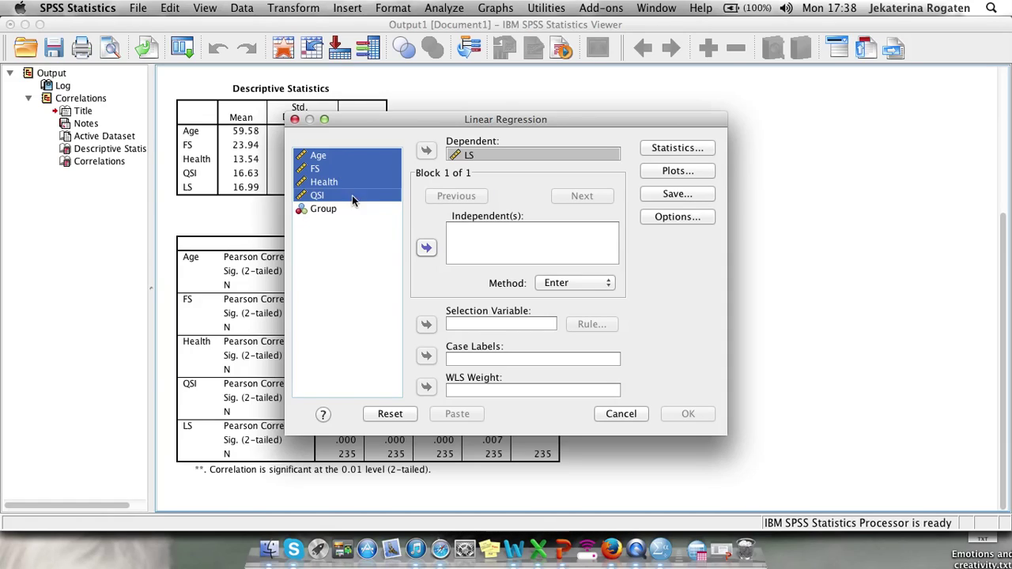
left_click(427, 248)
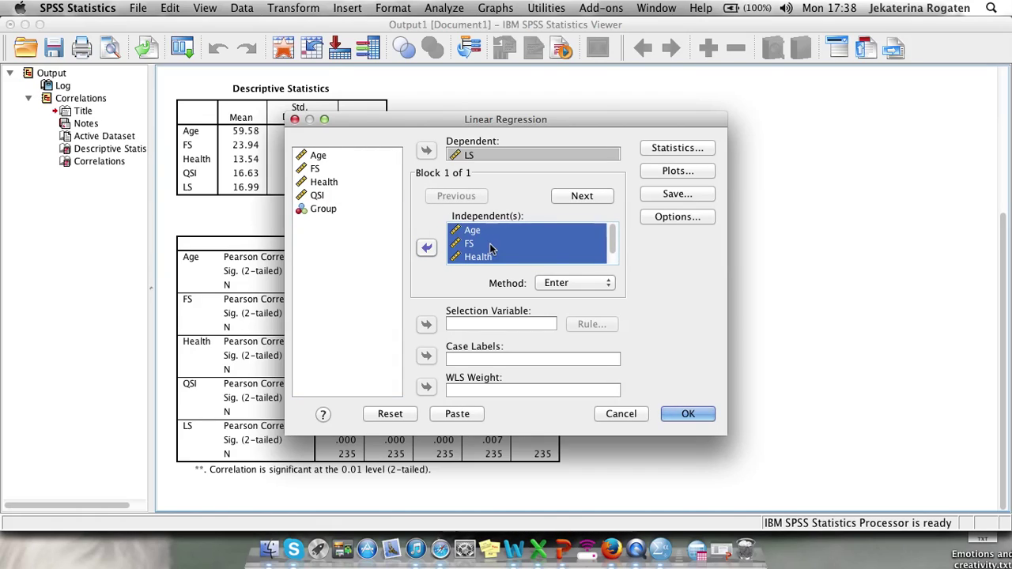
Review the regression's available entry methods, residual plots and stepping and missing-value options, keeping the current settings.
left_click(609, 291)
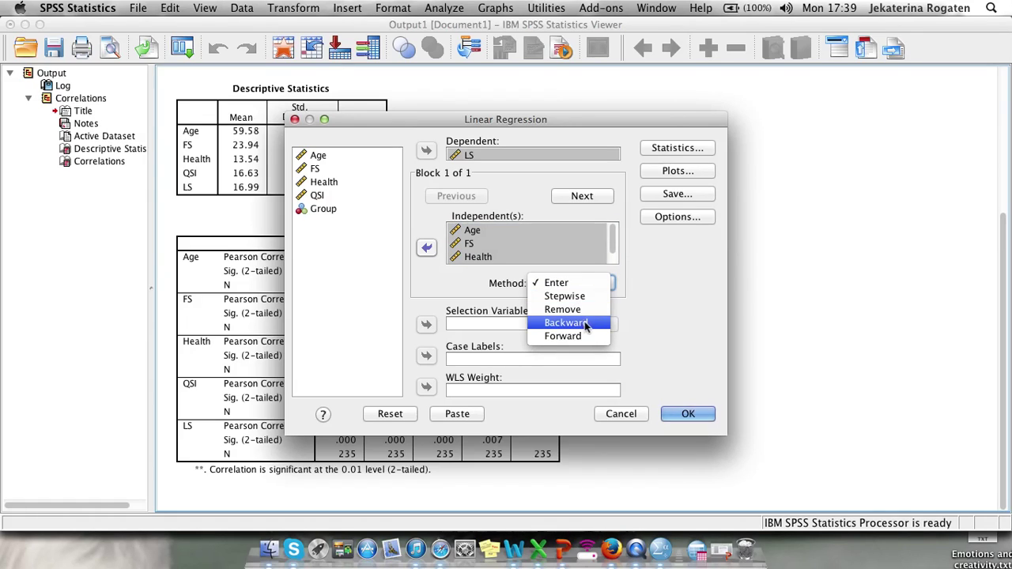
left_click(644, 308)
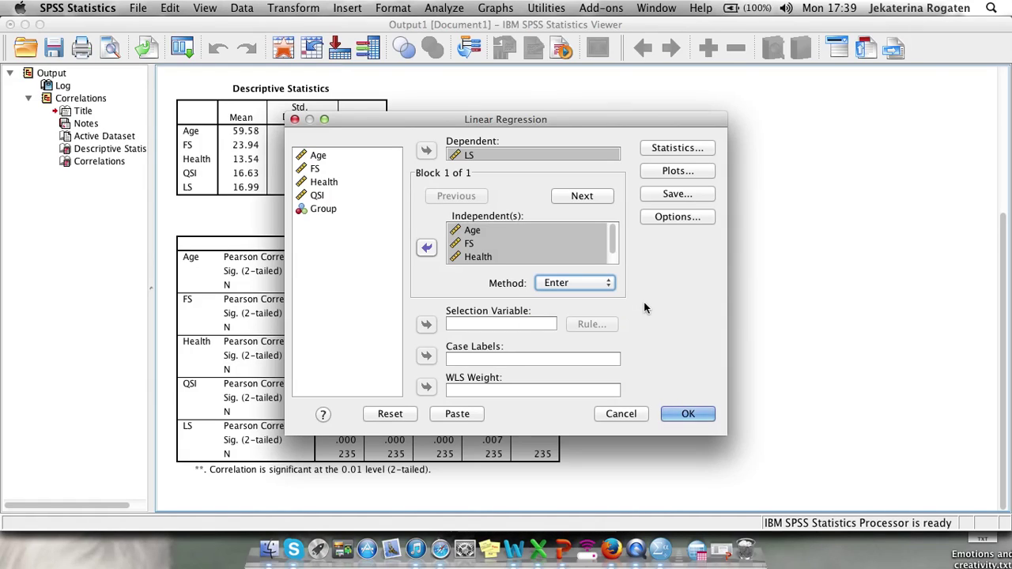
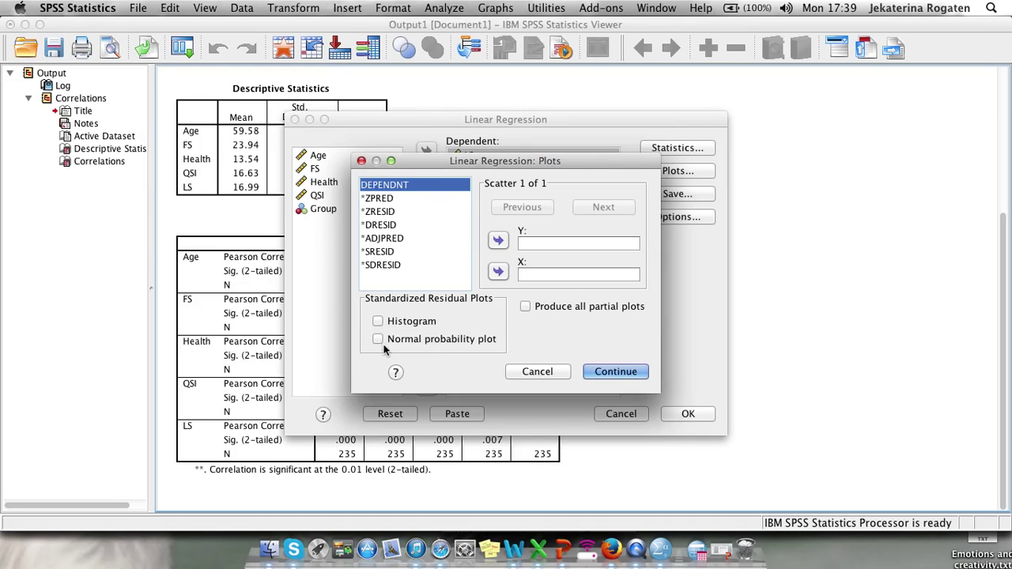
left_click(531, 375)
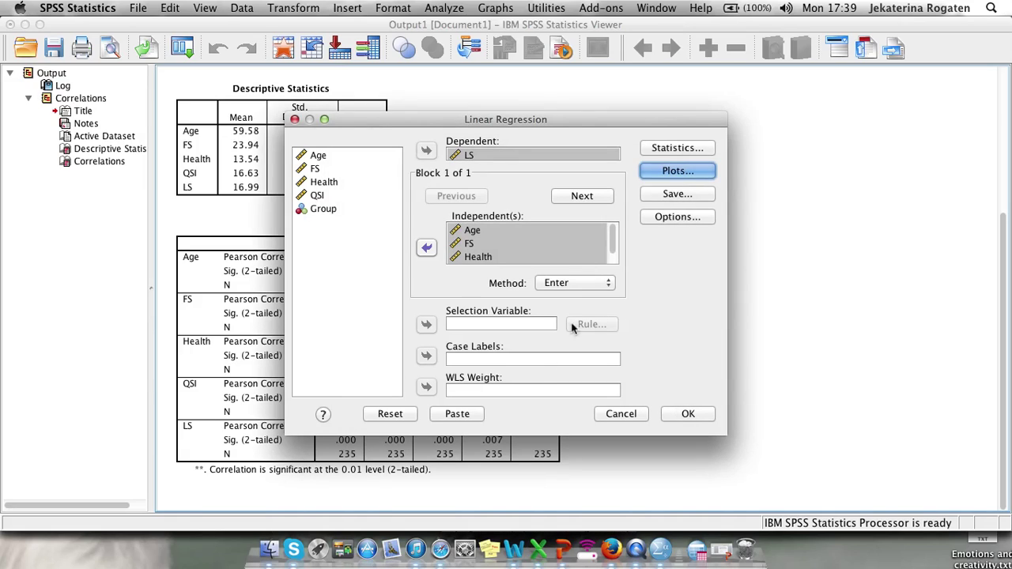
left_click(695, 215)
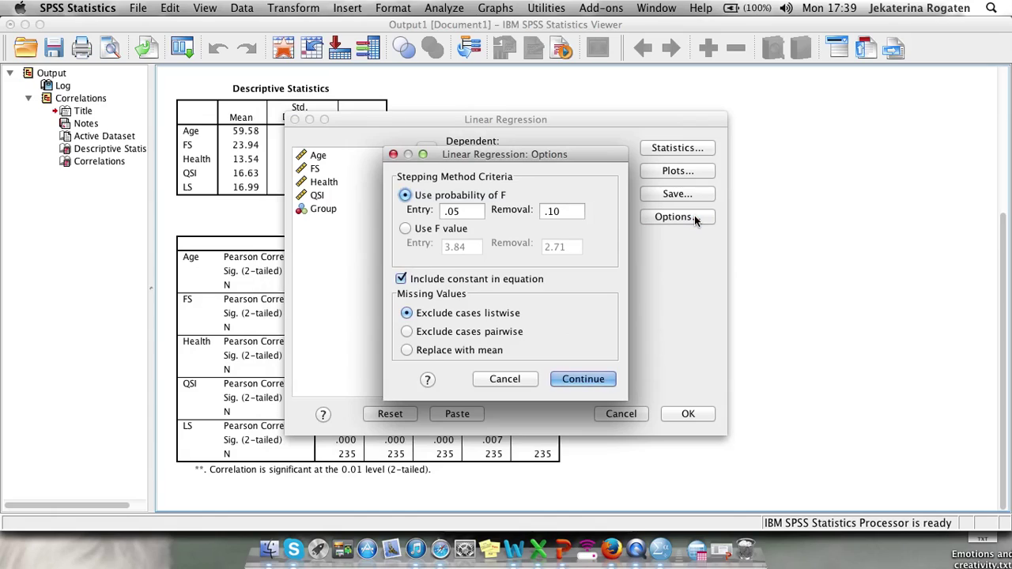
left_click(580, 378)
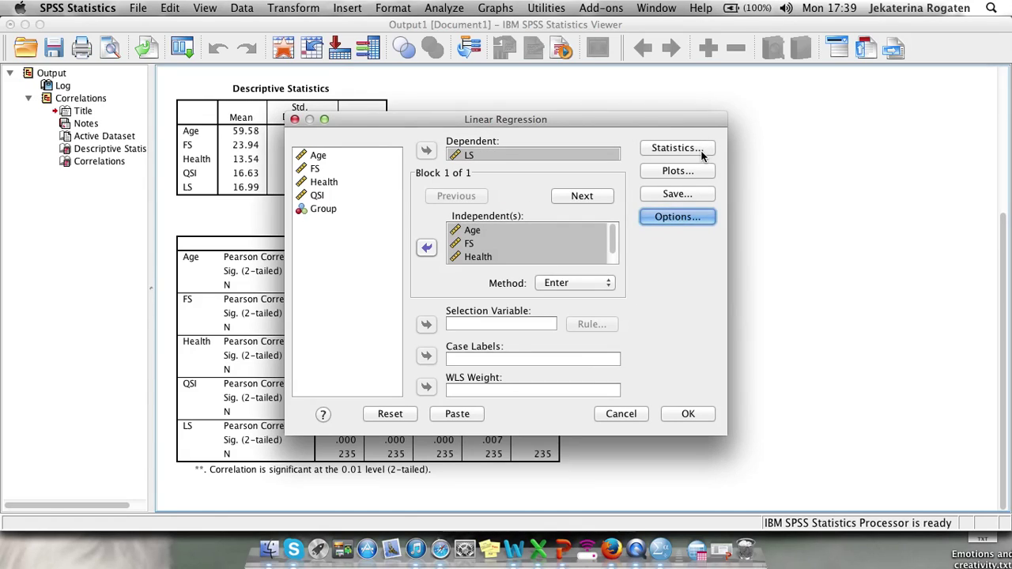
Add Descriptives to the statistics requested for the linear regression.
left_click(703, 150)
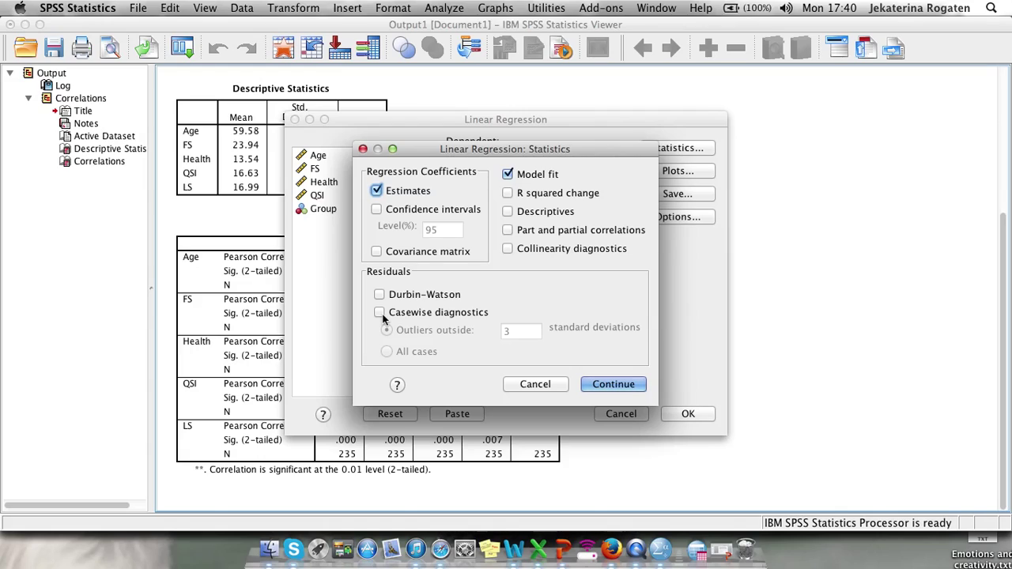
left_click(508, 211)
left_click(627, 387)
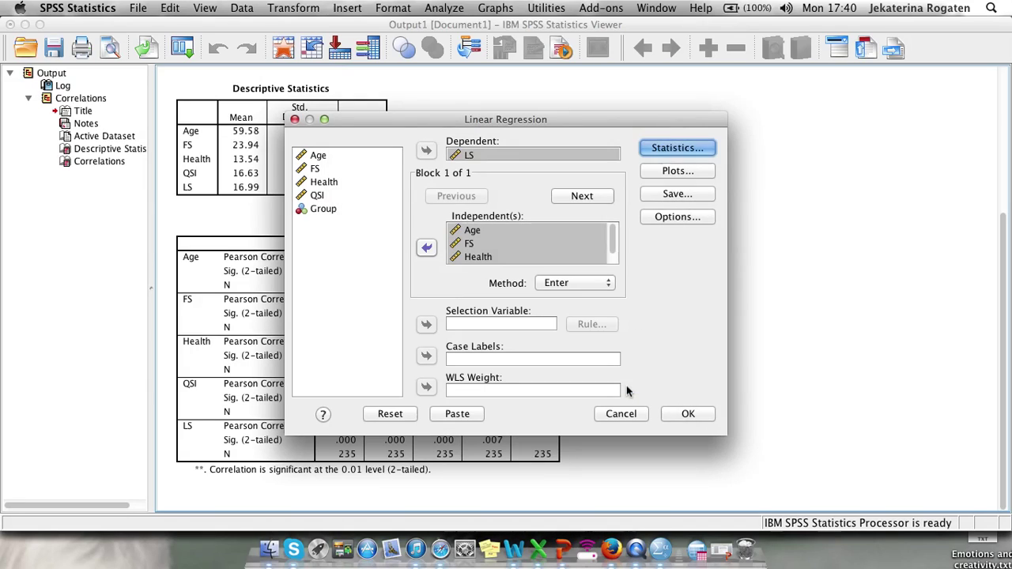
Run the linear regression and compare its Correlations table with the earlier two-tailed correlation matrix.
left_click(688, 415)
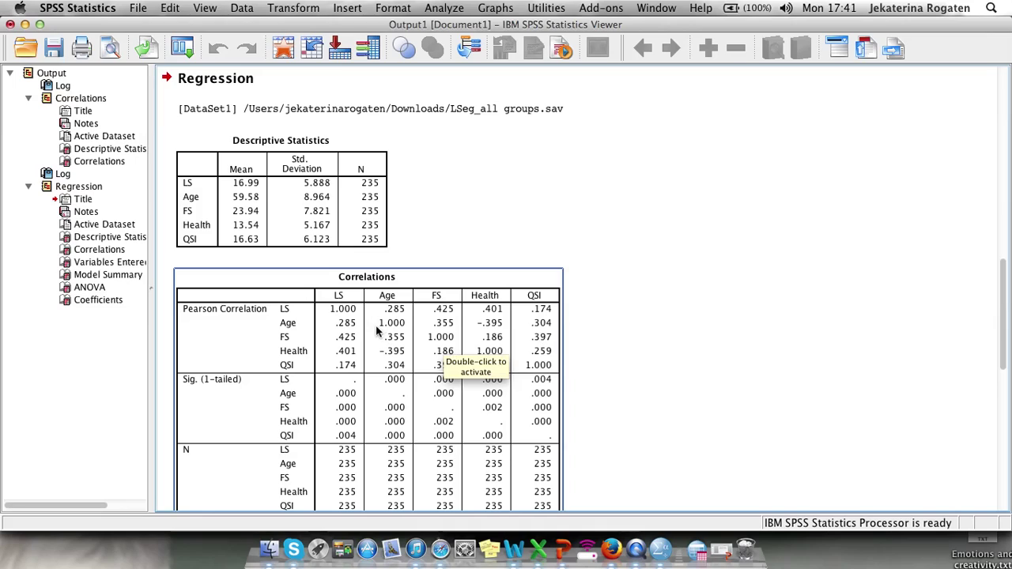
scroll(372, 348, "down", 1)
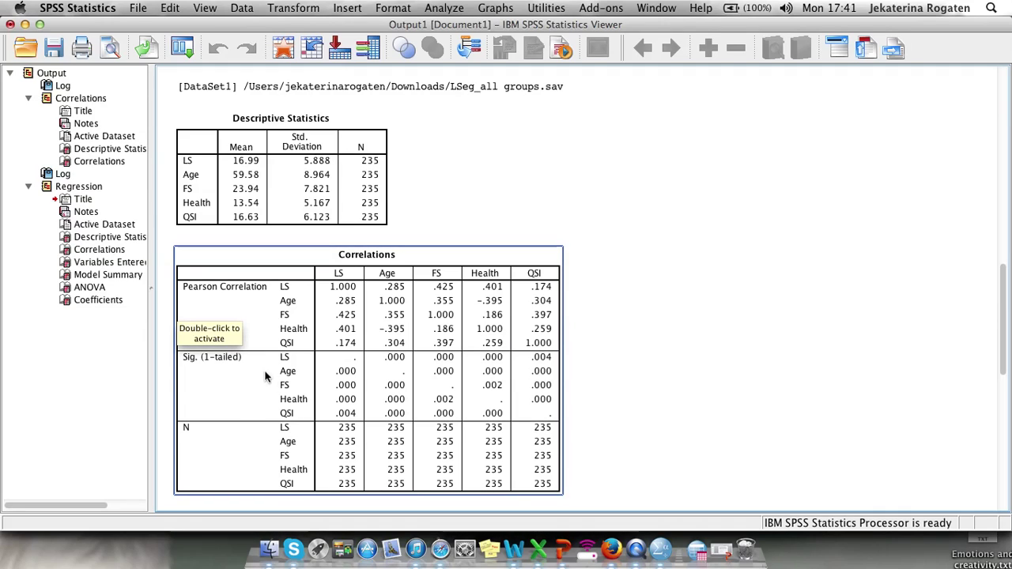
scroll(236, 464, "up", 10)
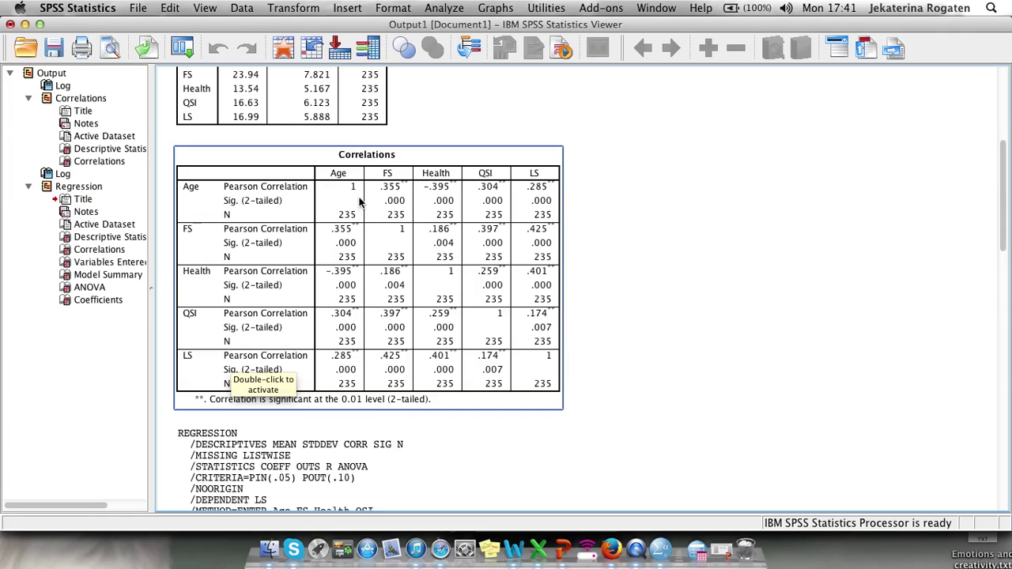
left_click(590, 408)
scroll(589, 409, "down", 15)
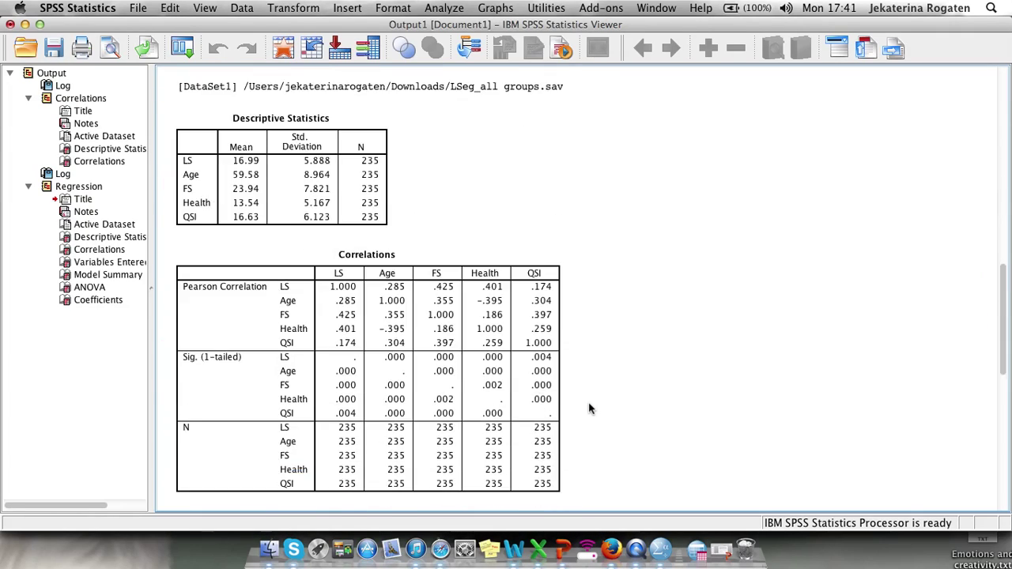
Examine which predictors, dependent variable and method are listed in the regression's Variables Entered/Removed table.
scroll(589, 409, "down", 3)
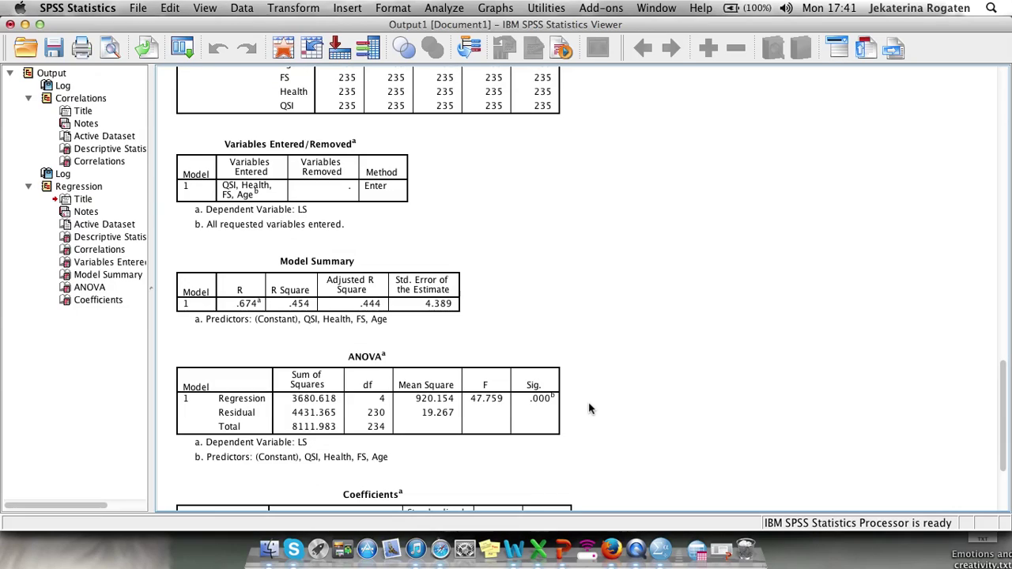
left_click(317, 207)
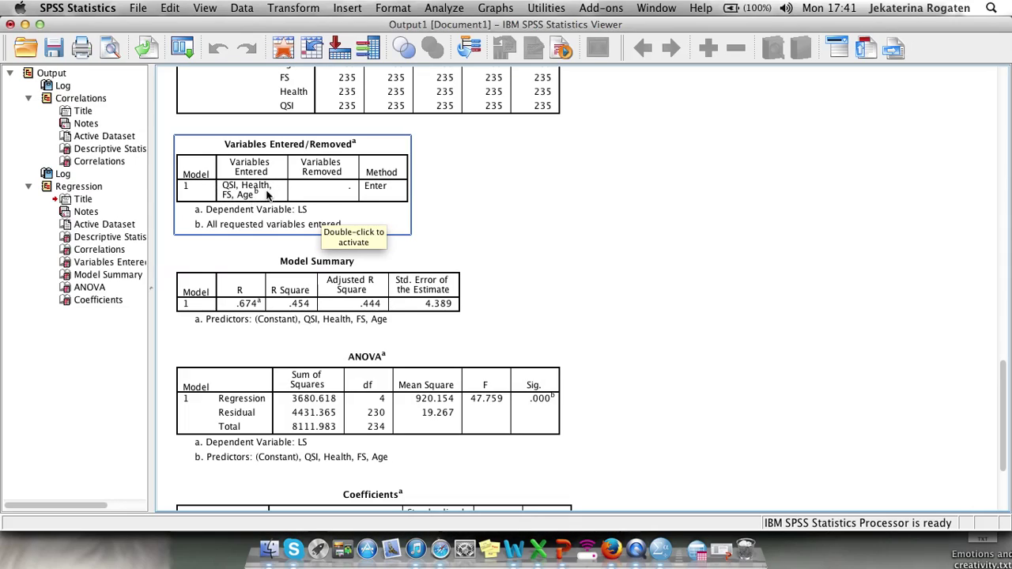
left_click(228, 234)
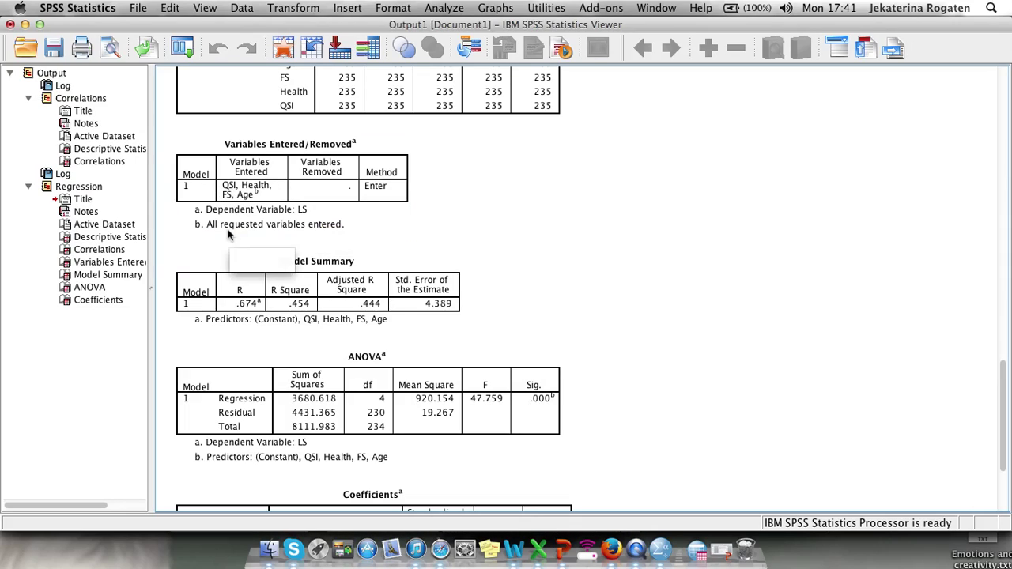
left_click(228, 234)
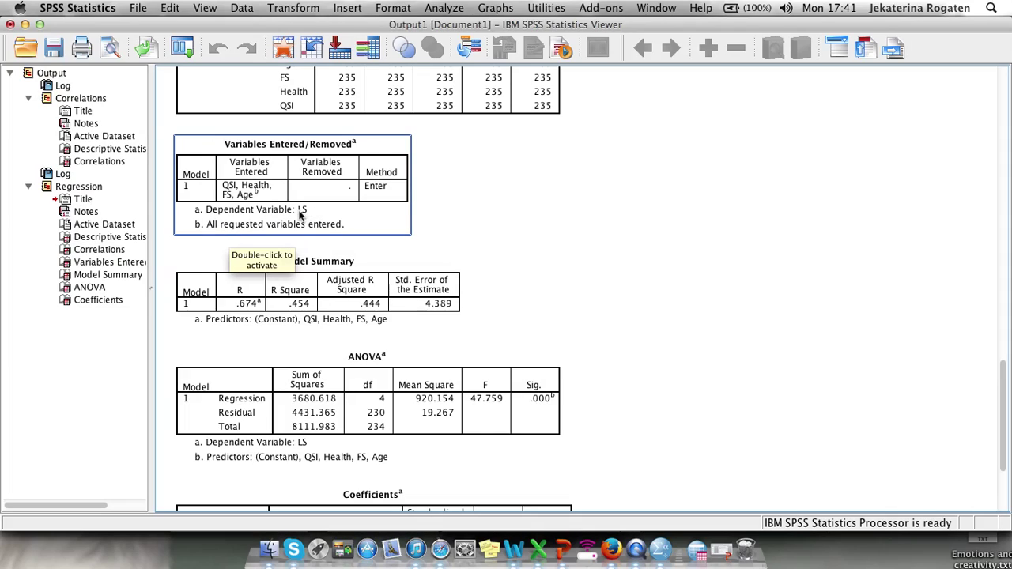
left_click(501, 249)
scroll(501, 249, "down", 1)
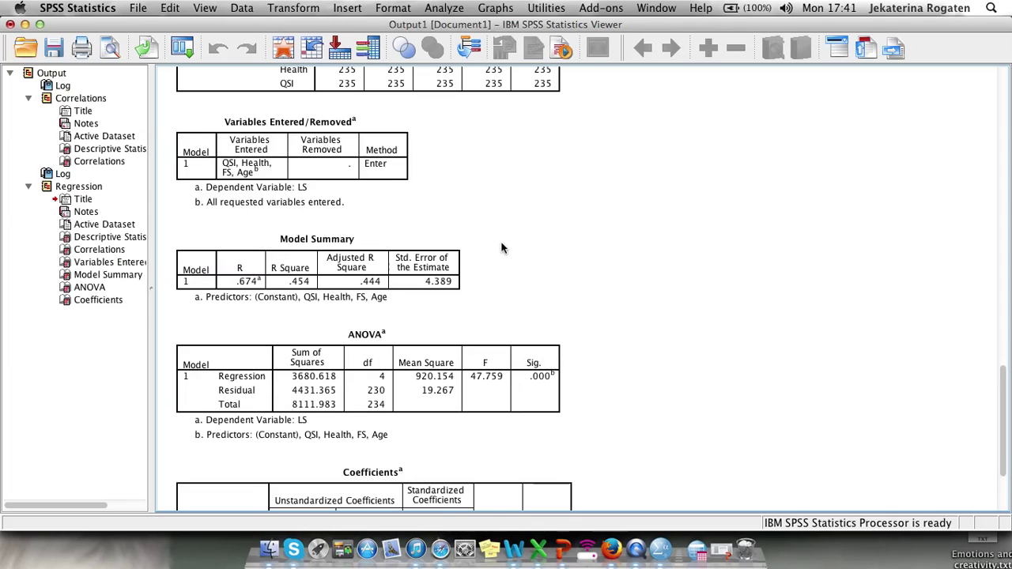
Examine the regression's Model Summary, ANOVA and Coefficients tables for explained variance, model significance and each predictor's contribution.
left_click(330, 283)
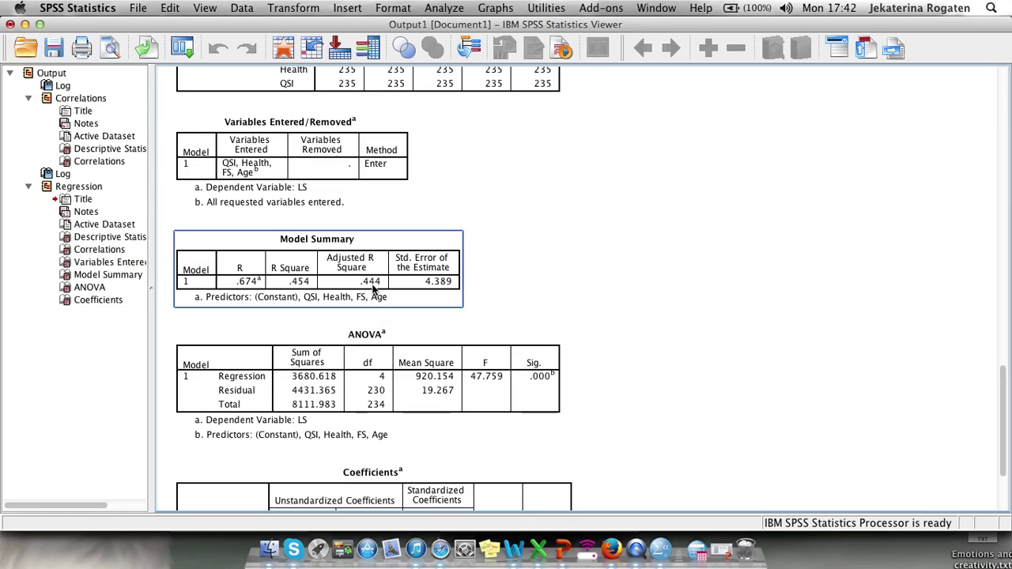
left_click(440, 386)
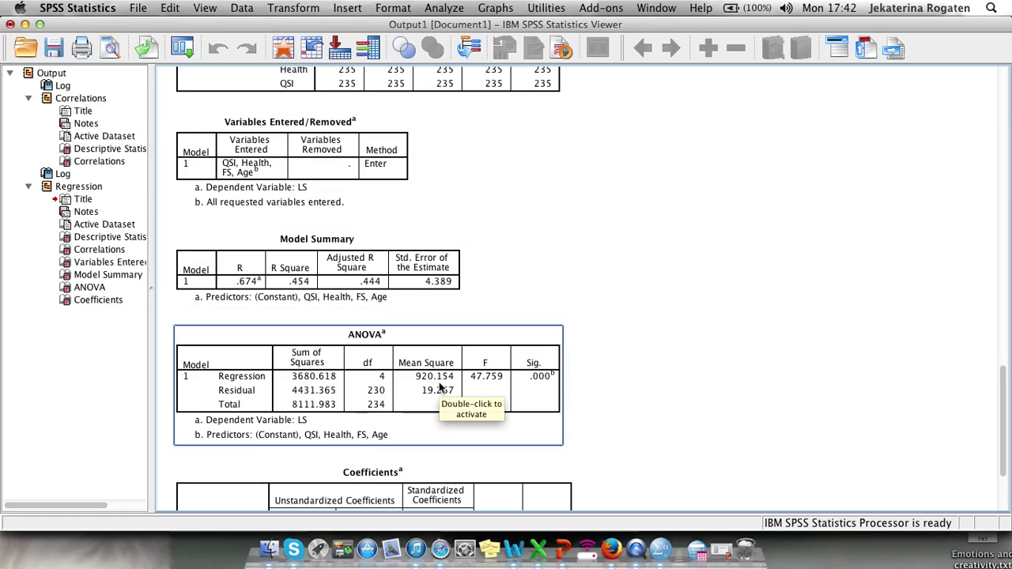
left_click(606, 393)
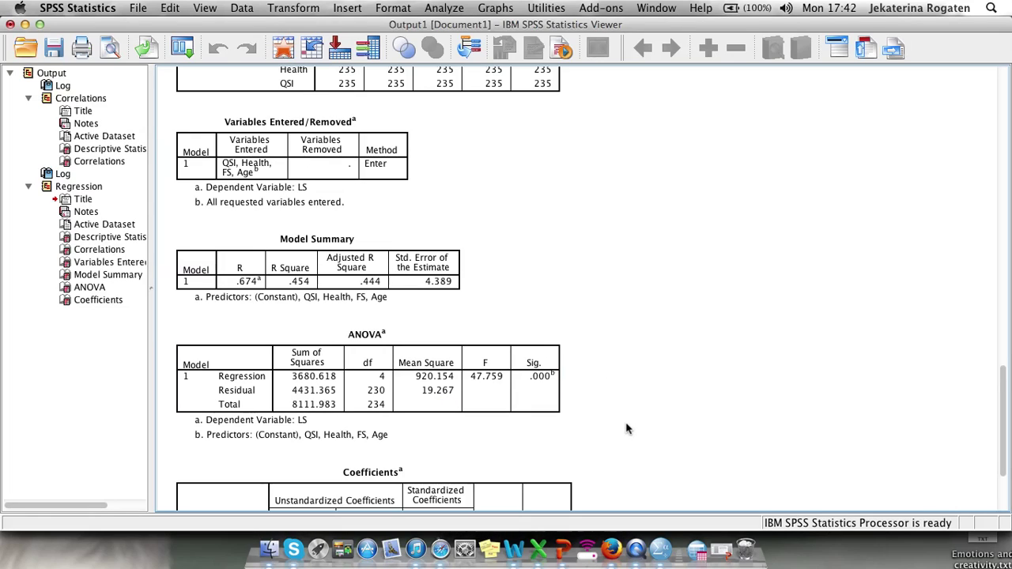
scroll(626, 429, "down", 3)
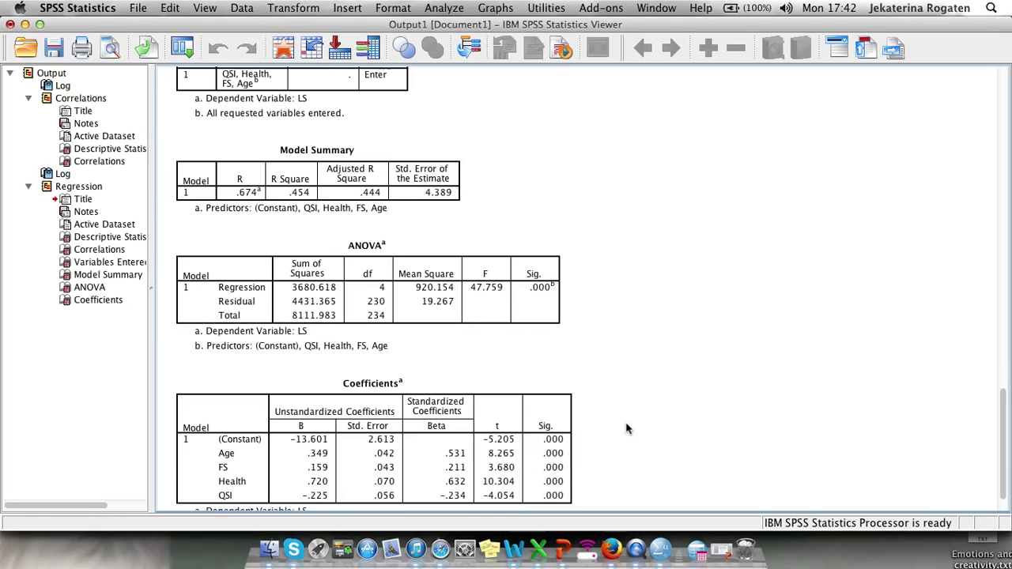
scroll(626, 428, "down", 1)
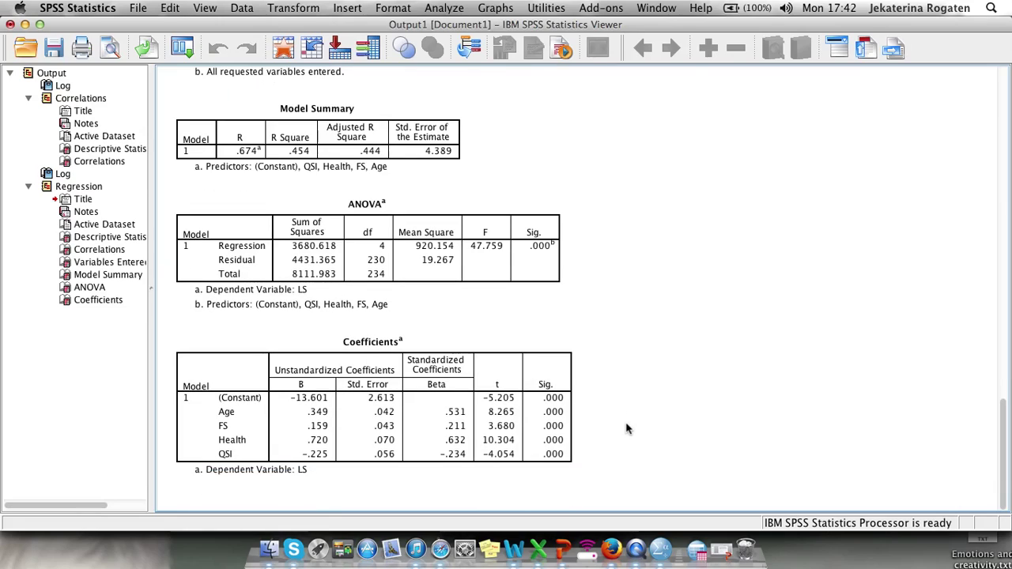
left_click(425, 440)
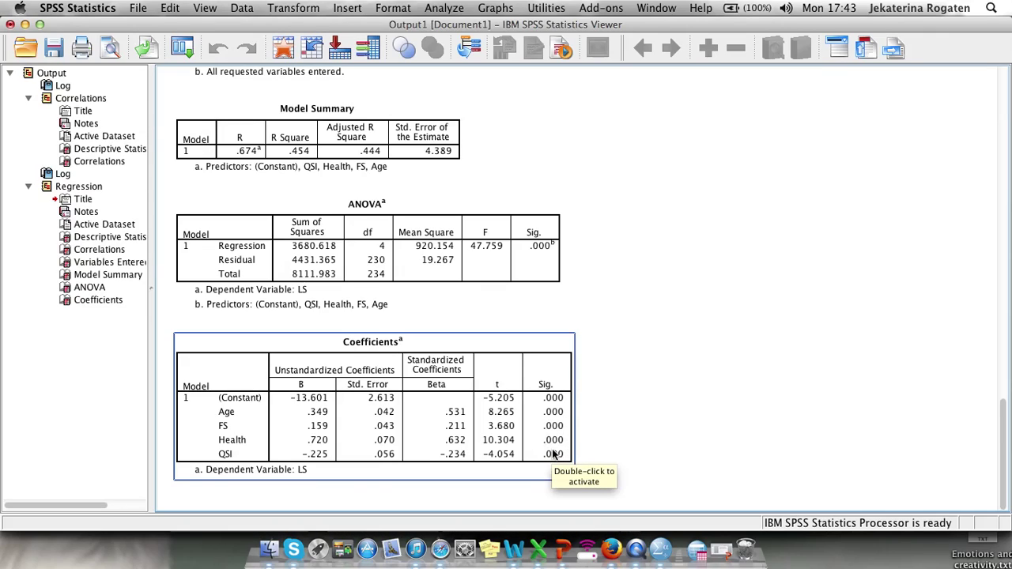
left_click(673, 431)
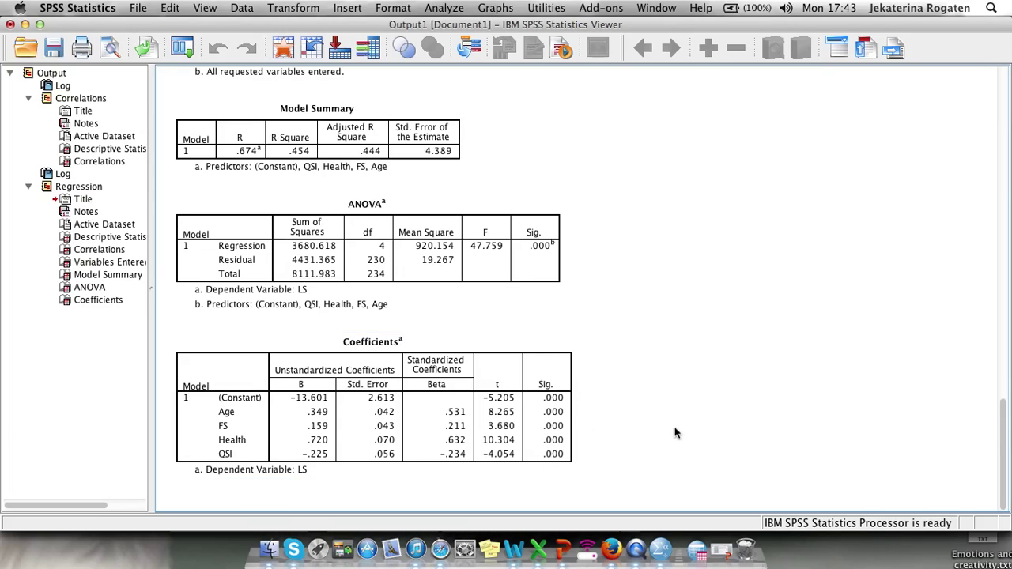
Start a new linear regression with the previous settings reset and LS assigned as the dependent variable.
left_click(445, 9)
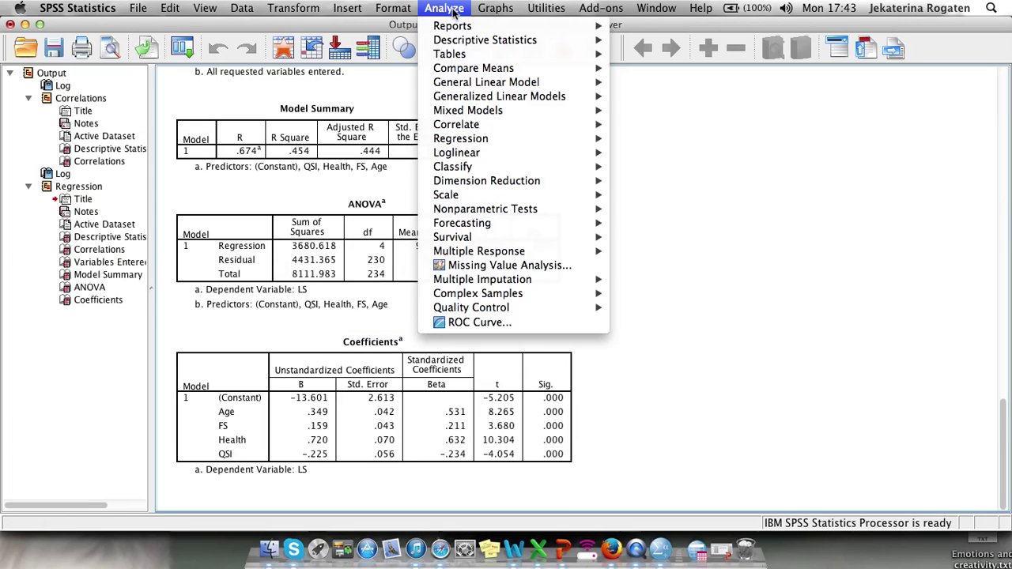
mouse_move(585, 139)
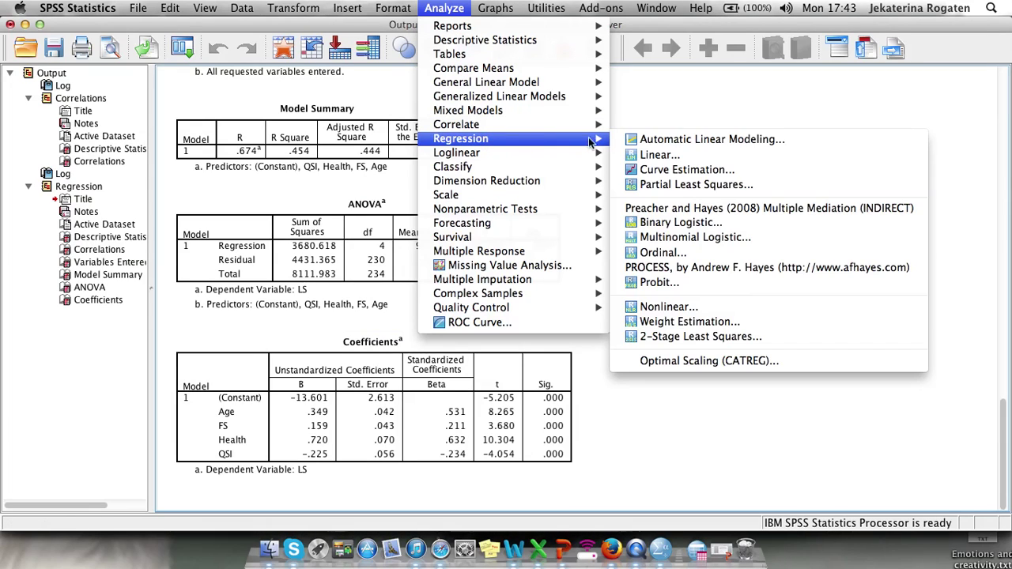
left_click(650, 156)
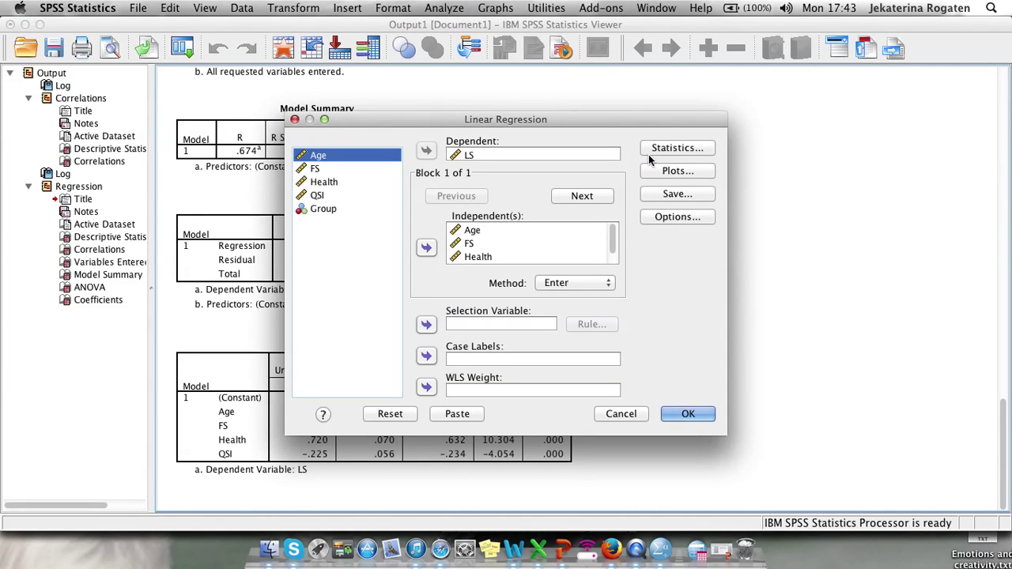
left_click(522, 441)
left_click(396, 415)
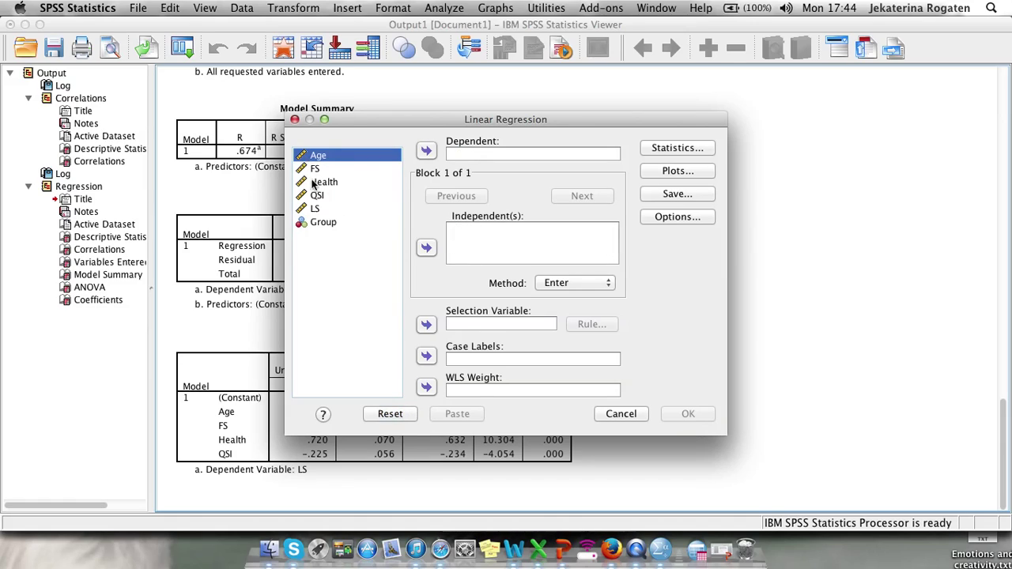
left_click(315, 209)
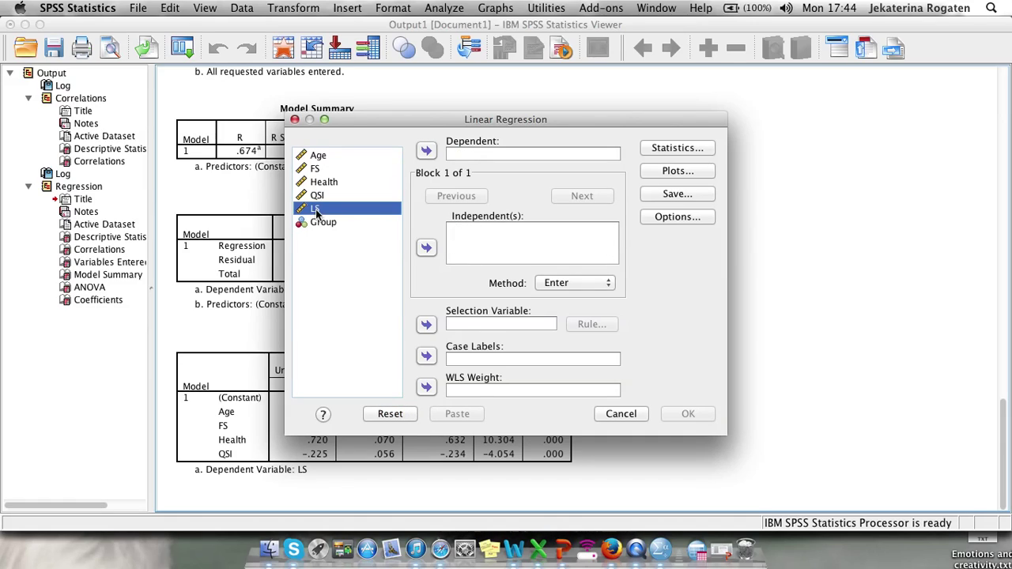
left_click(428, 151)
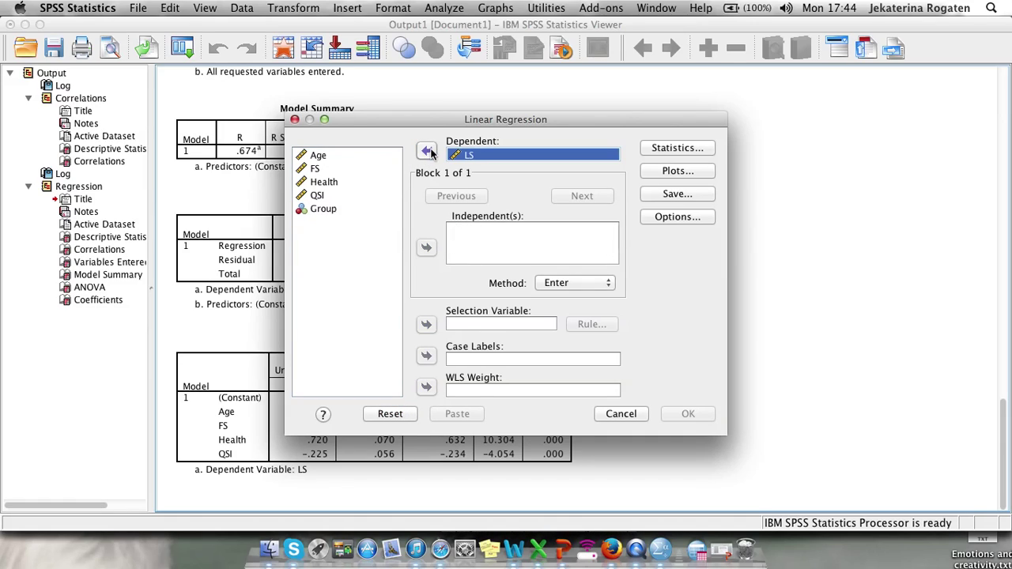
Enter Age, FS and Health as the independent variables in block 1 of the new regression.
left_click(318, 156)
left_click(427, 248)
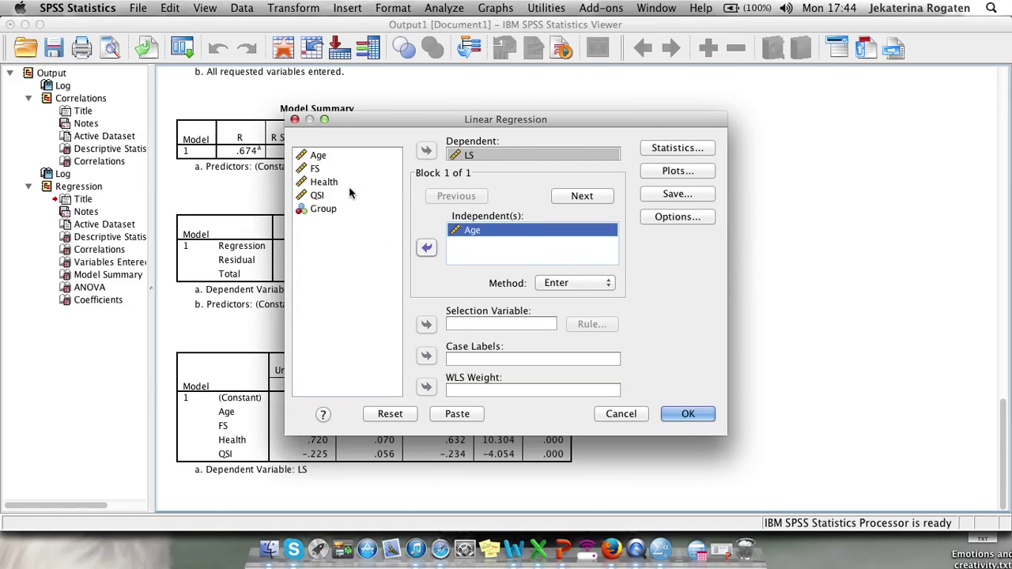
left_click(333, 170)
left_click(329, 182, "shift")
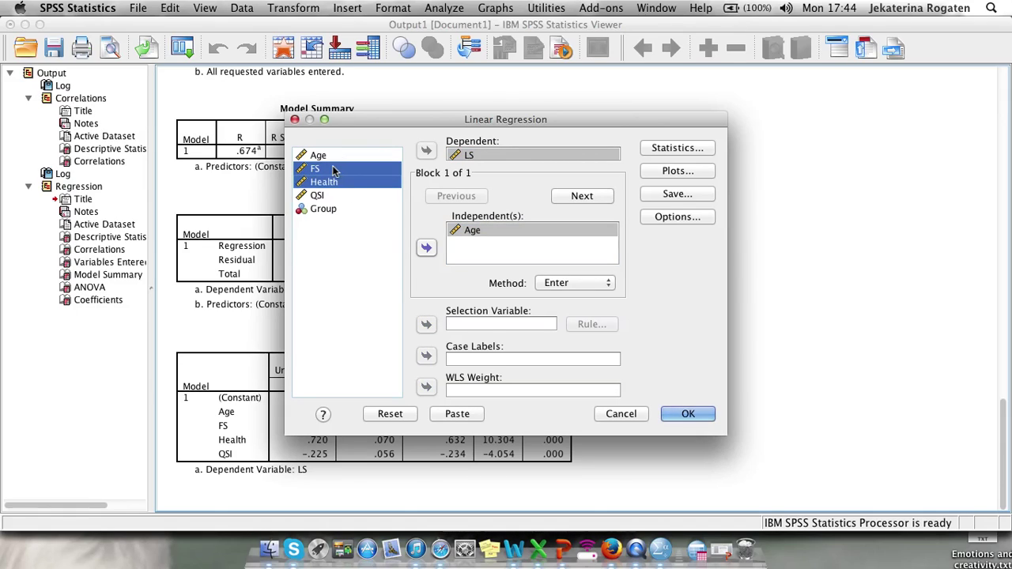
left_click(426, 248)
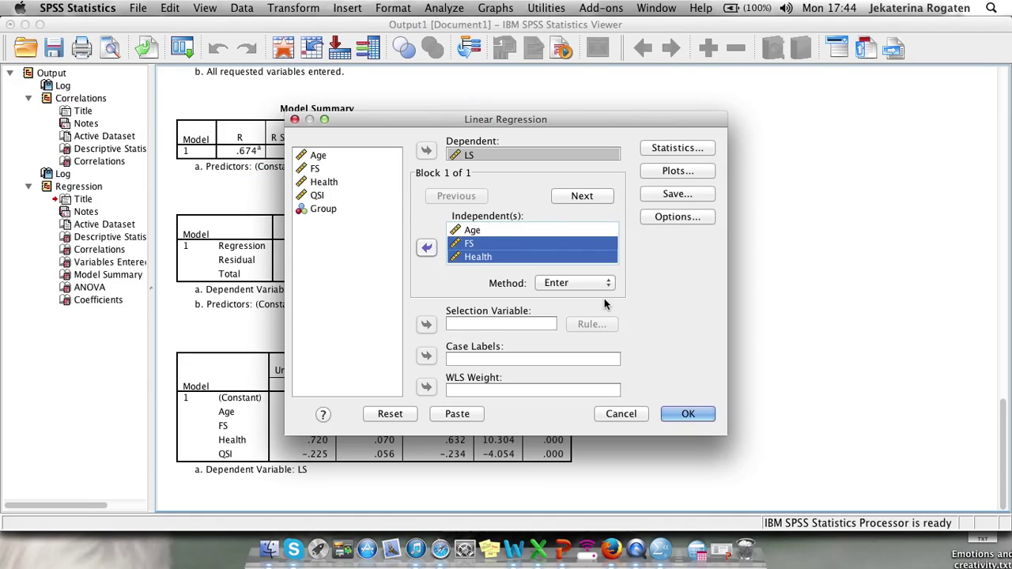
Create a second block in the regression with QSI as its only independent variable.
left_click(598, 196)
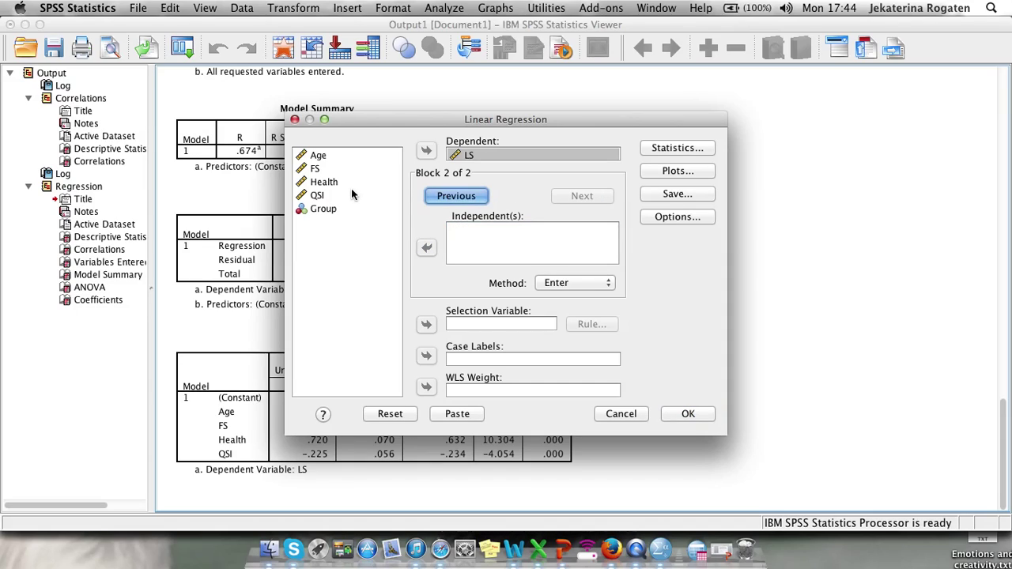
left_click(324, 197)
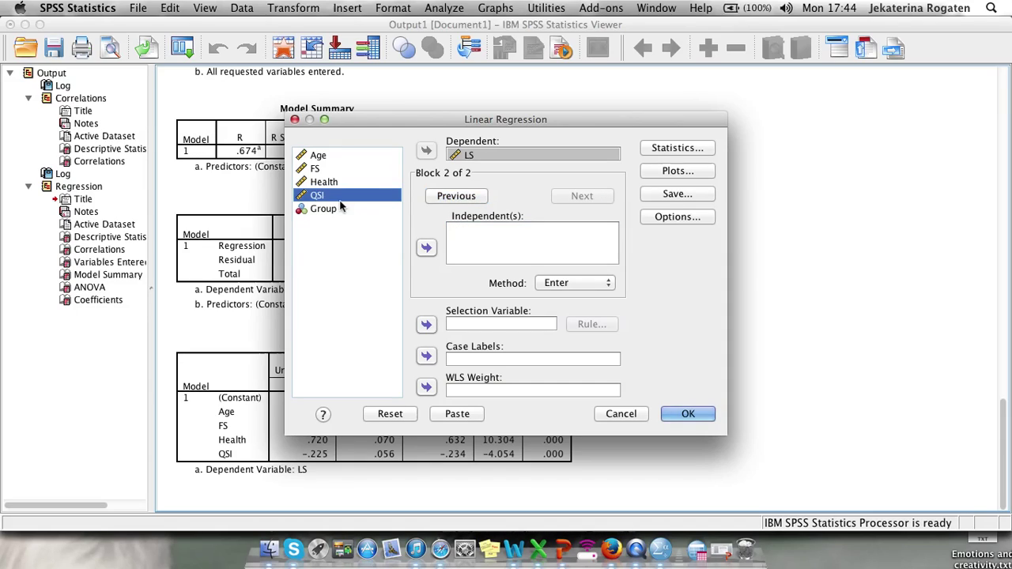
left_click(426, 248)
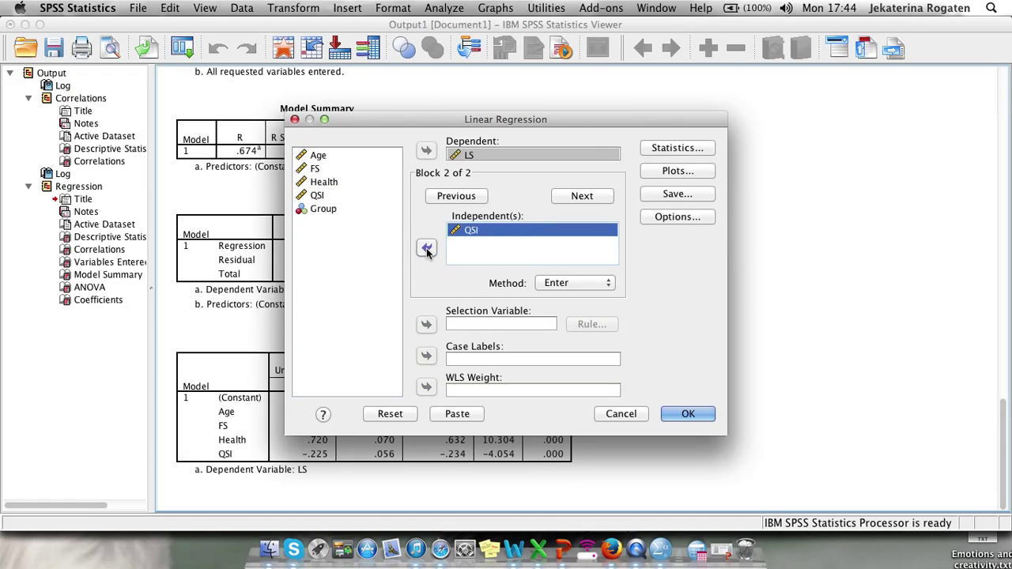
Keep the regression's stepping and missing-value options, and add R squared change to the requested statistics.
left_click(693, 216)
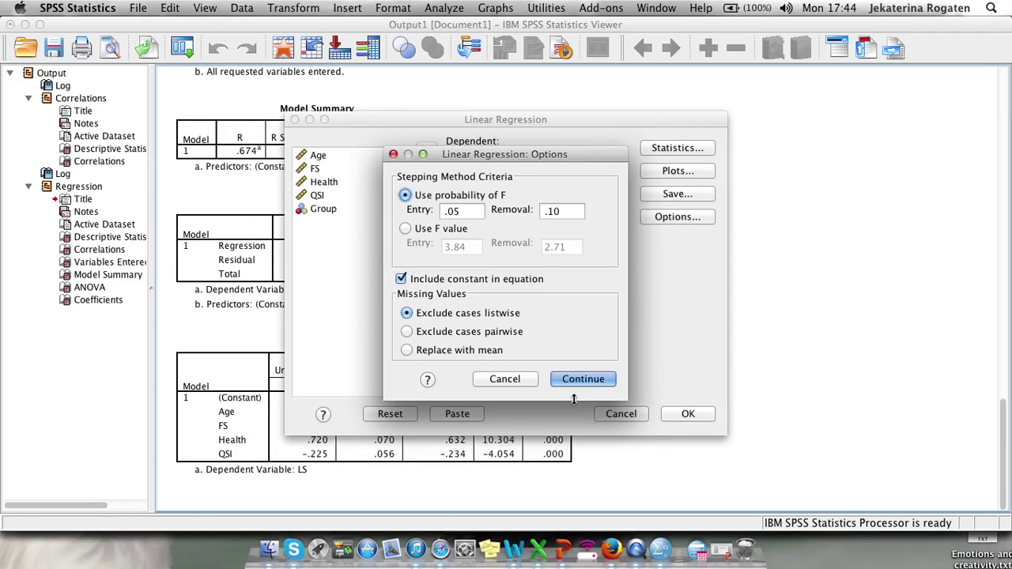
left_click(576, 378)
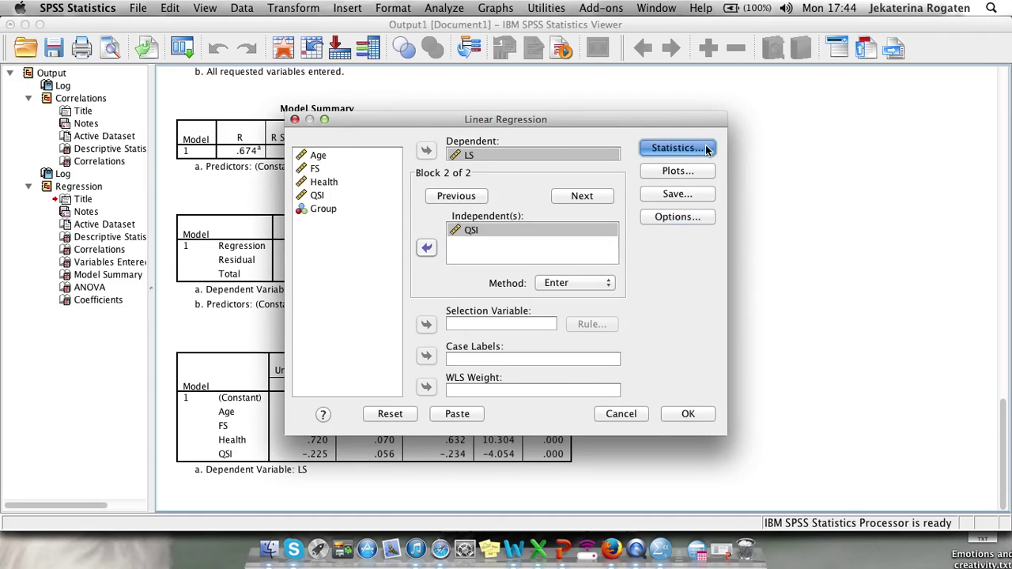
left_click(706, 149)
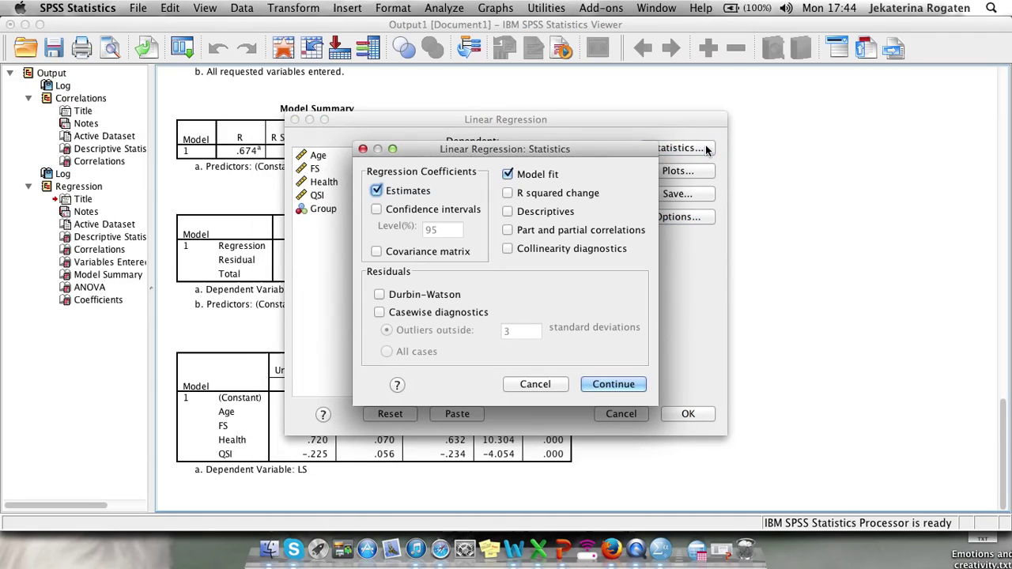
left_click(507, 194)
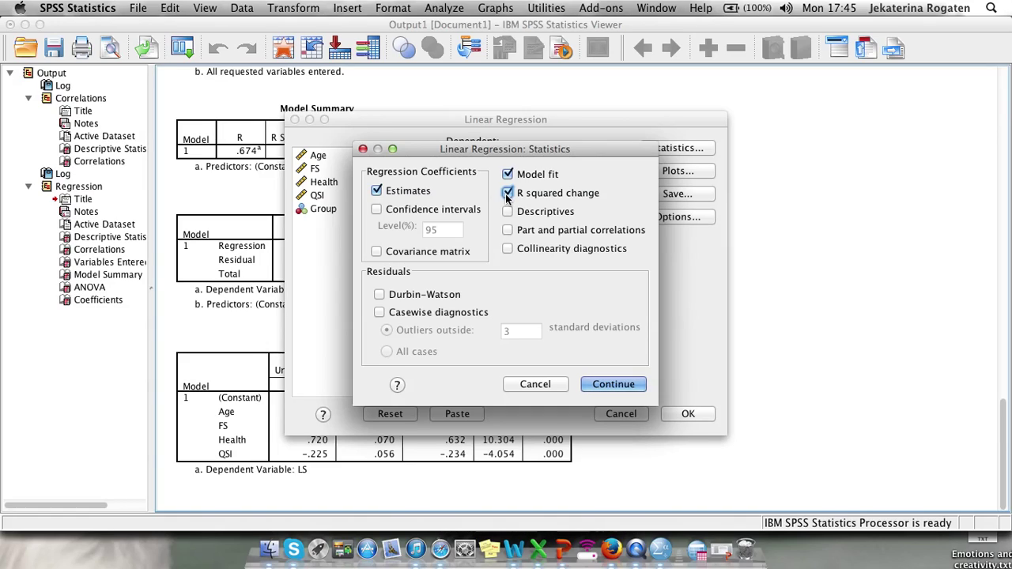
left_click(614, 385)
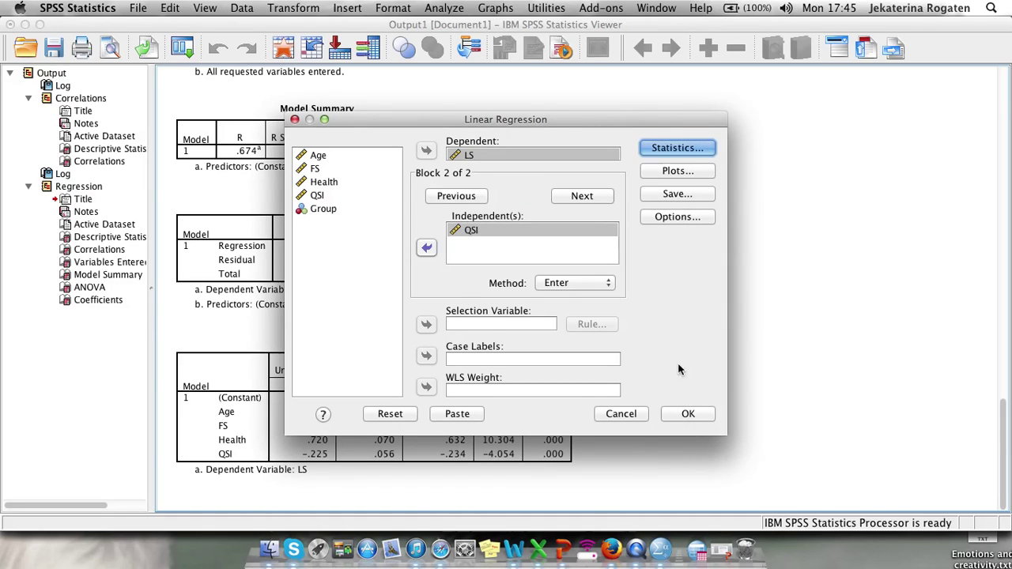
Run the two-block regression and examine the variables entered for each model in its Variables Entered/Removed table.
left_click(680, 417)
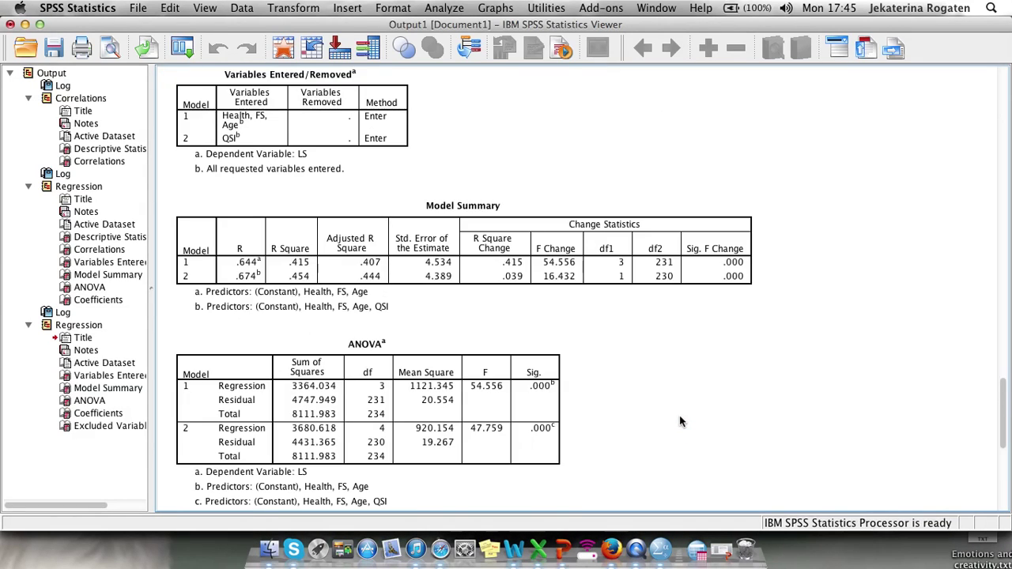
left_click(372, 237)
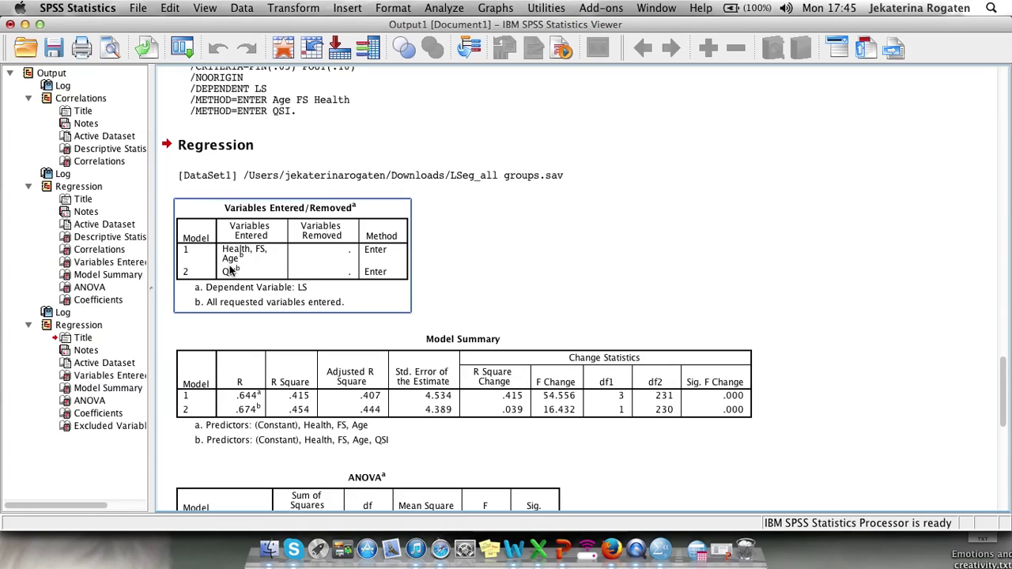
Examine the hierarchical regression's Model Summary with its R square change statistics, and the ANOVA table for both models.
left_click(524, 314)
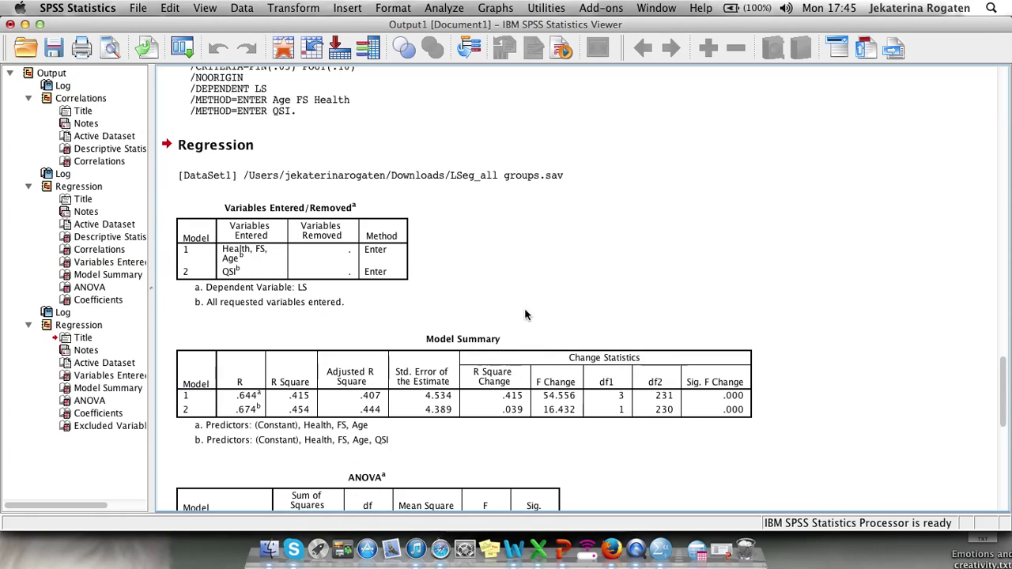
scroll(520, 301, "down", 1)
scroll(521, 303, "down", 3)
left_click(520, 302)
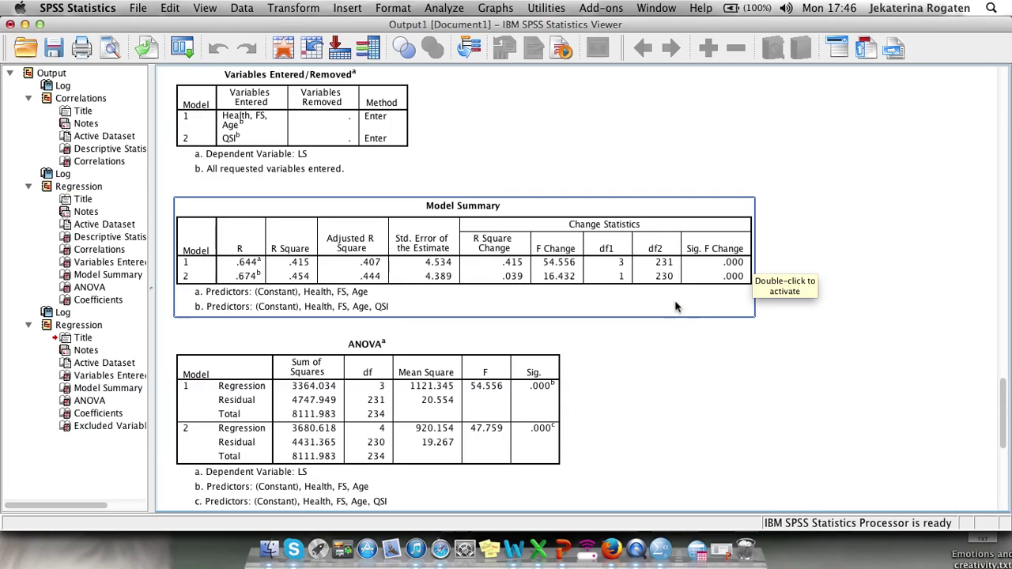
left_click(661, 425)
scroll(661, 424, "down", 2)
left_click(437, 336)
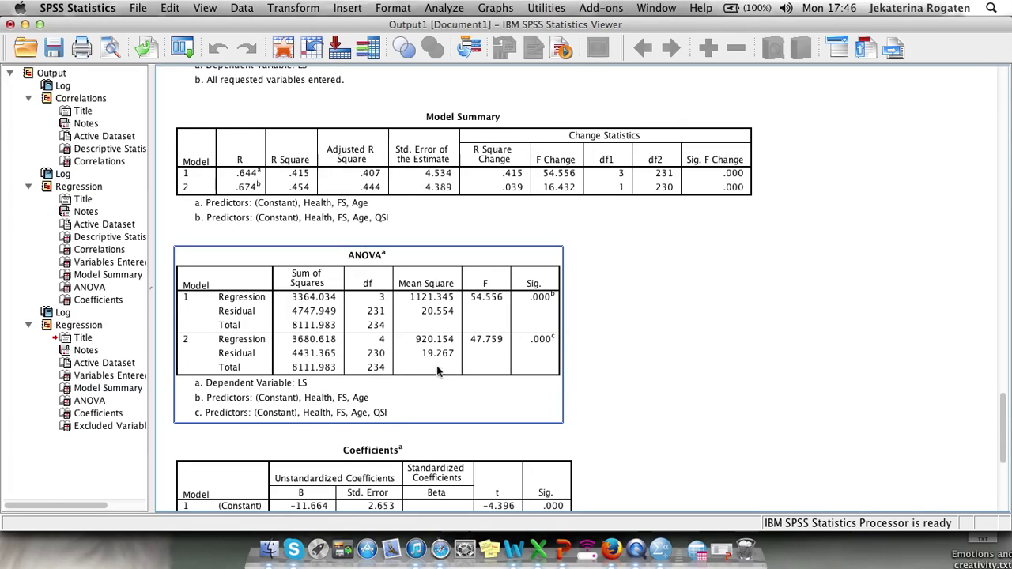
Examine the Coefficients and Excluded Variables tables of the hierarchical regression.
left_click(626, 359)
scroll(626, 360, "down", 4)
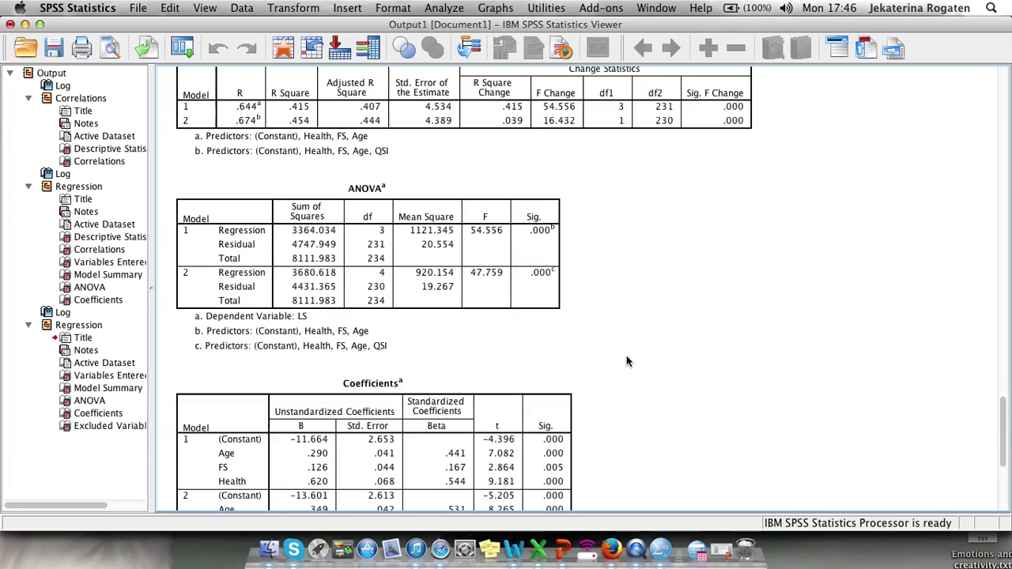
scroll(627, 362, "down", 3)
left_click(568, 337)
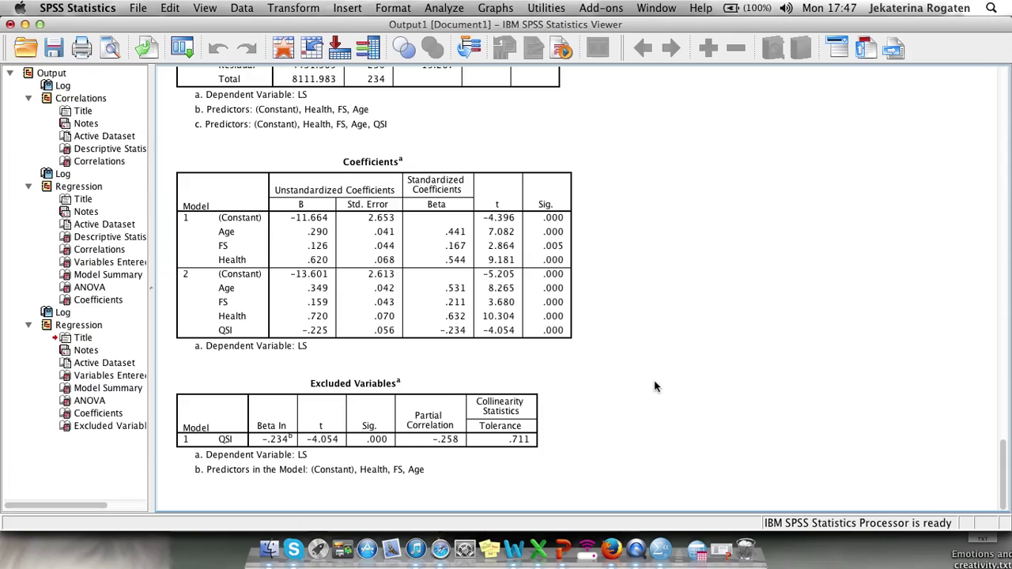
Switch to the Word workshop document and review the sample hierarchical regression summary table and the tasks listed below it.
key("ctrl+Up")
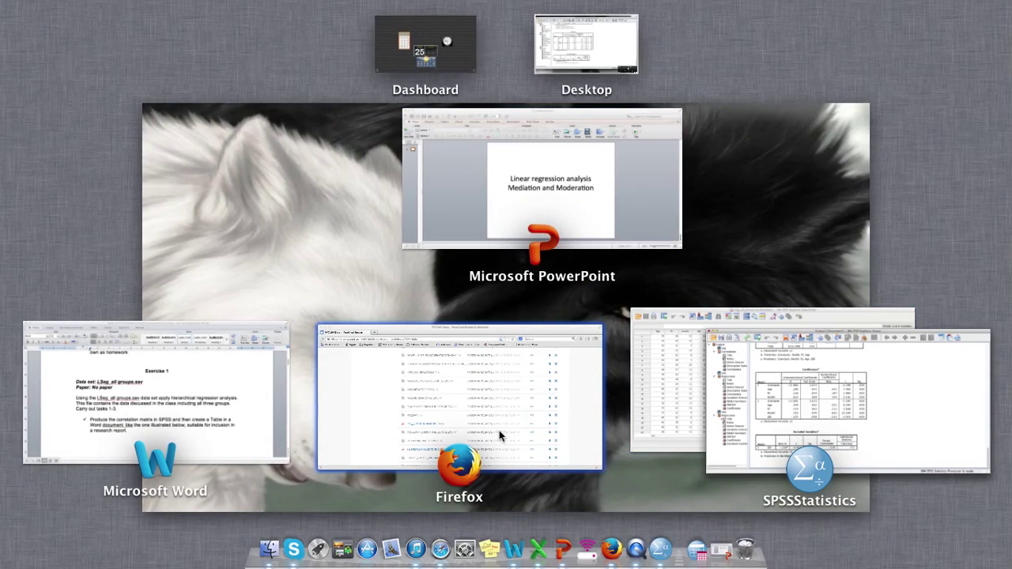
left_click(288, 394)
scroll(694, 328, "down", 10)
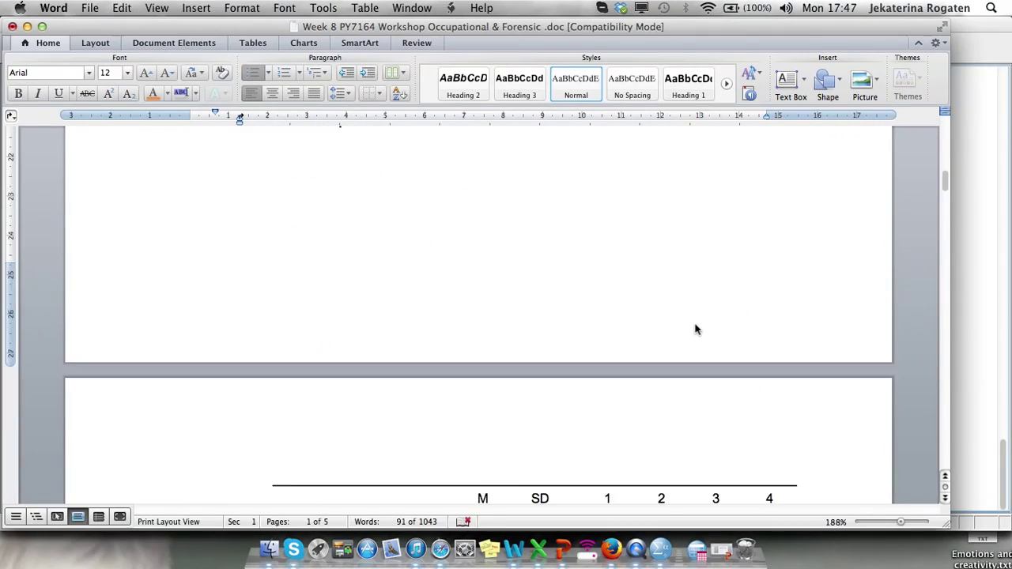
scroll(695, 325, "down", 5)
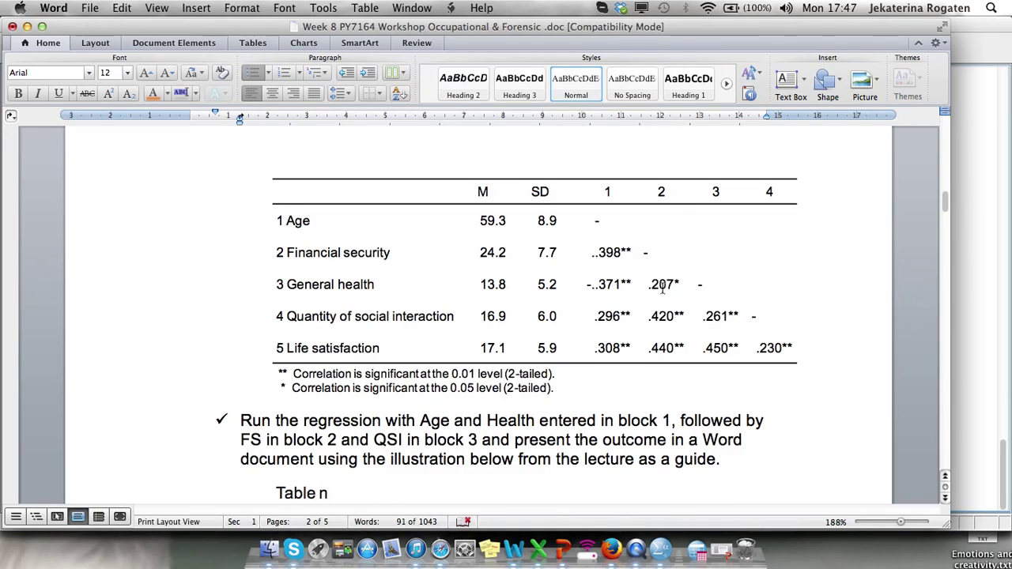
scroll(654, 292, "down", 10)
scroll(654, 293, "up", 2)
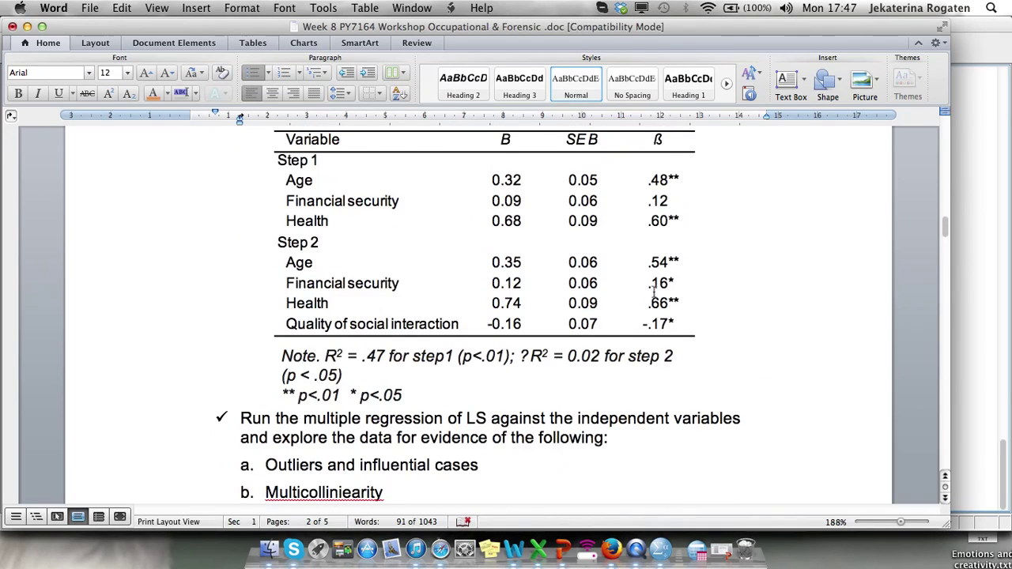
scroll(654, 293, "down", 1)
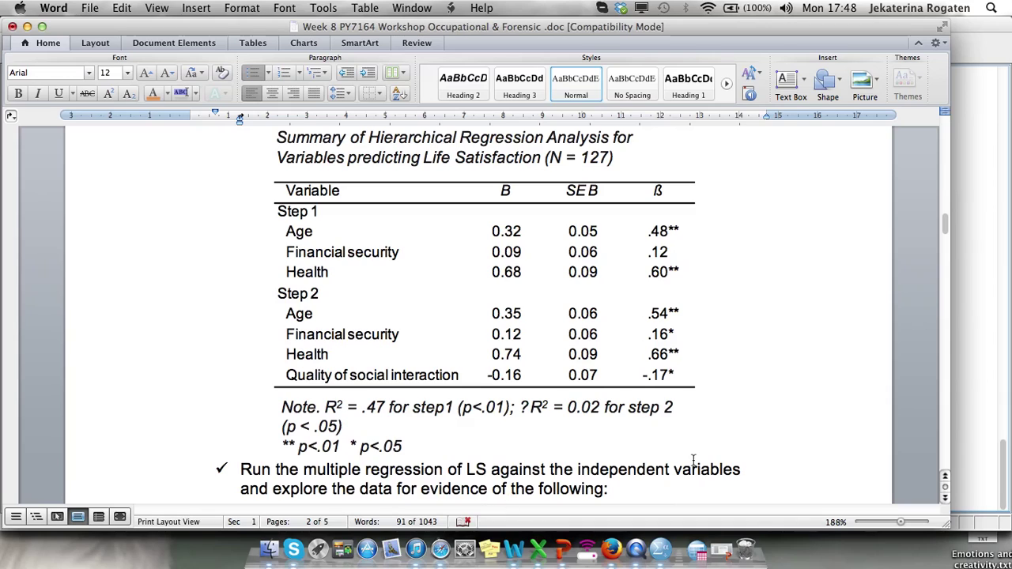
scroll(694, 460, "down", 5)
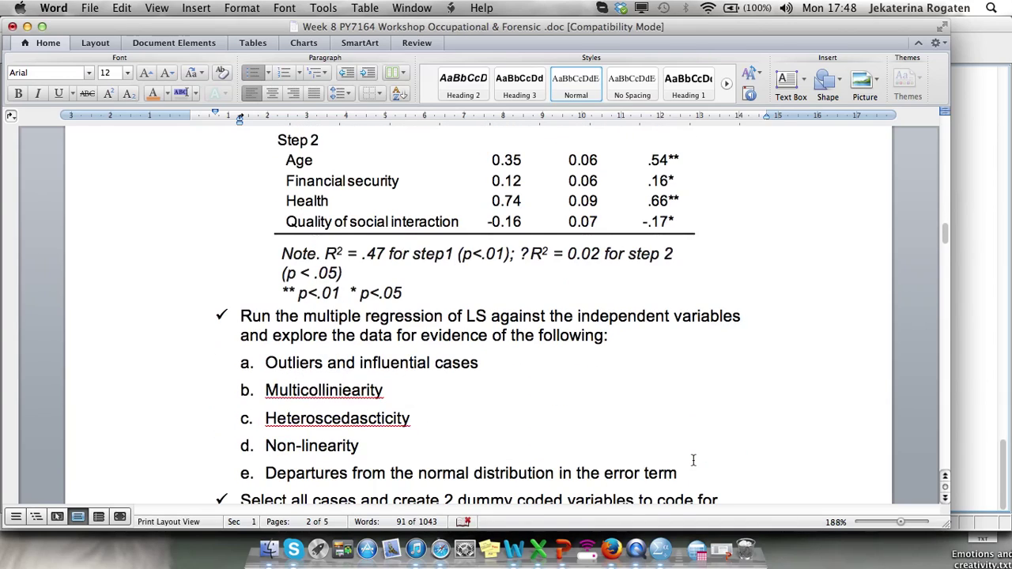
Switch back to the SPSS data set LSeg_all groups.sav and examine how the Group variable is coded across all cases.
key("ctrl+Up")
left_click(791, 419)
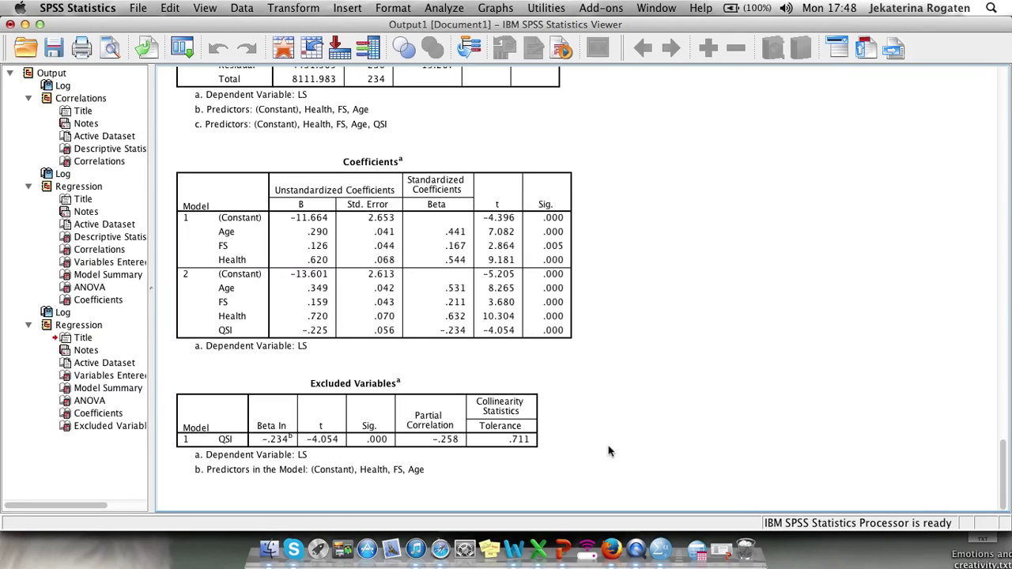
key("ctrl+Up")
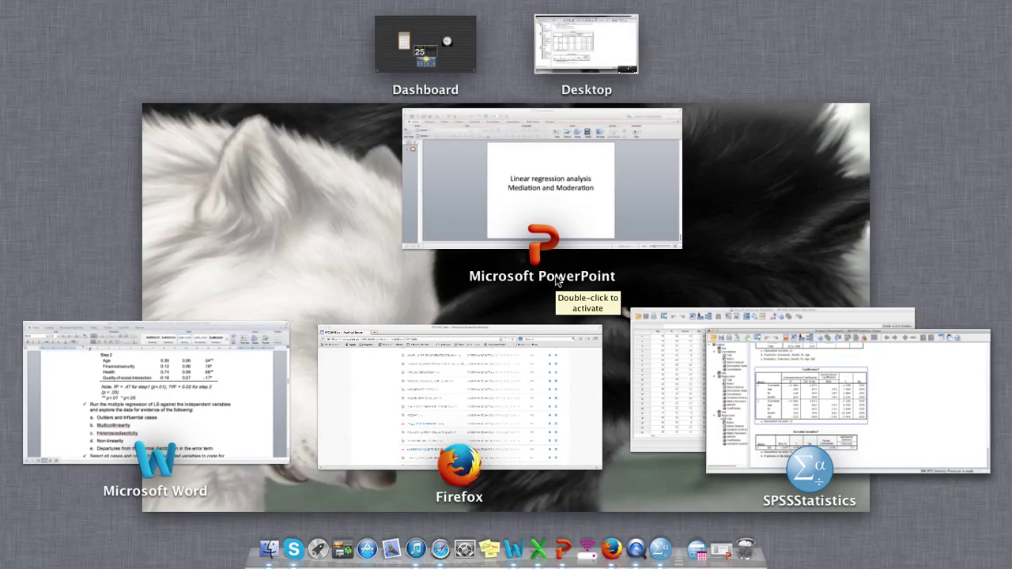
left_click(686, 367)
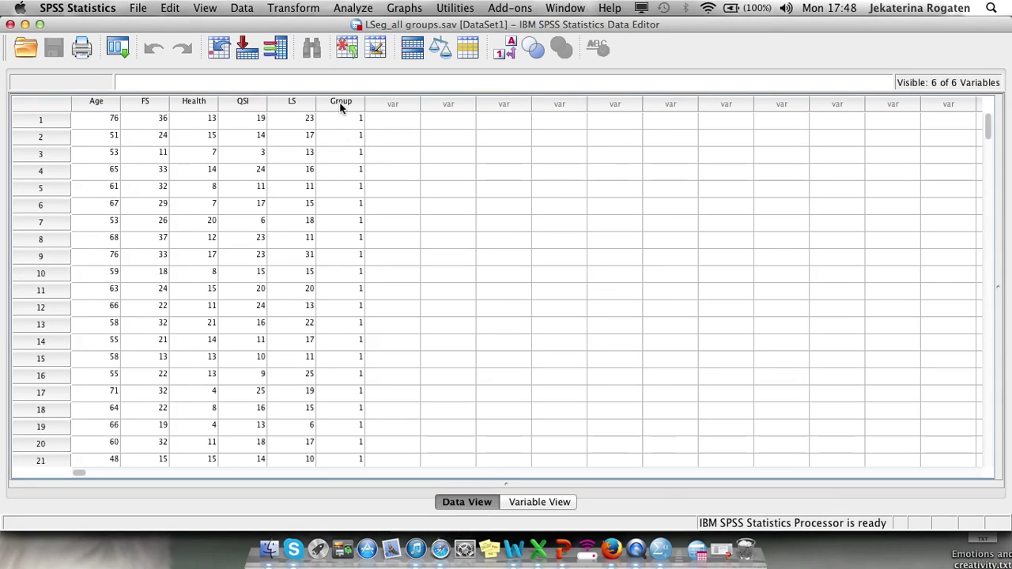
left_click(499, 52)
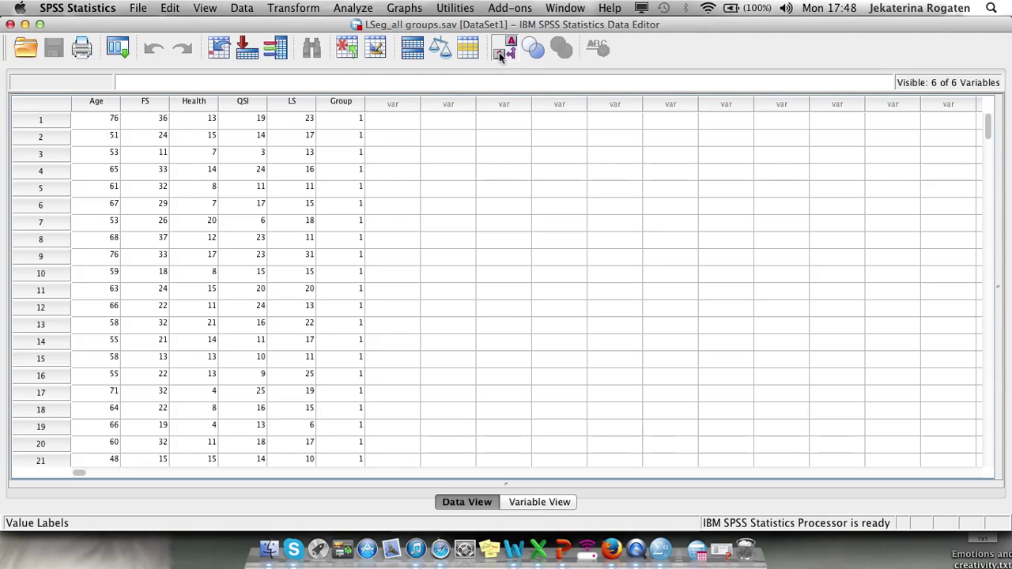
scroll(354, 196, "down", 2)
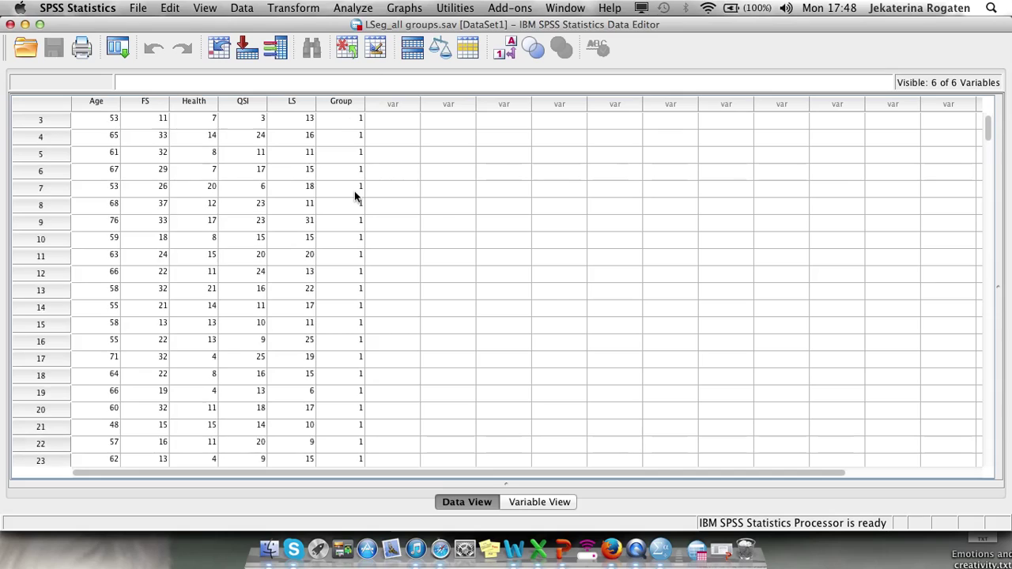
scroll(354, 196, "down", 20)
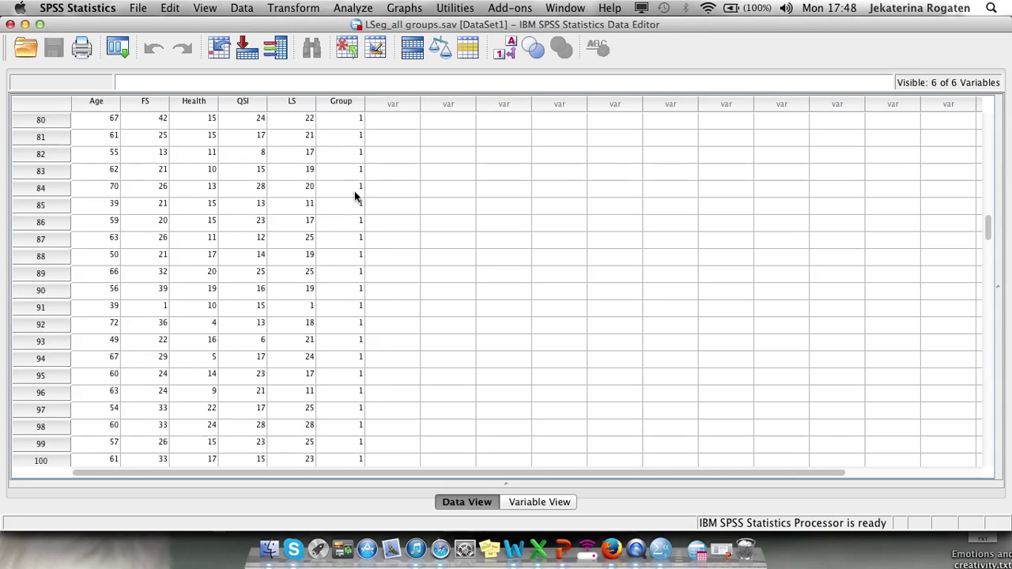
scroll(355, 196, "down", 20)
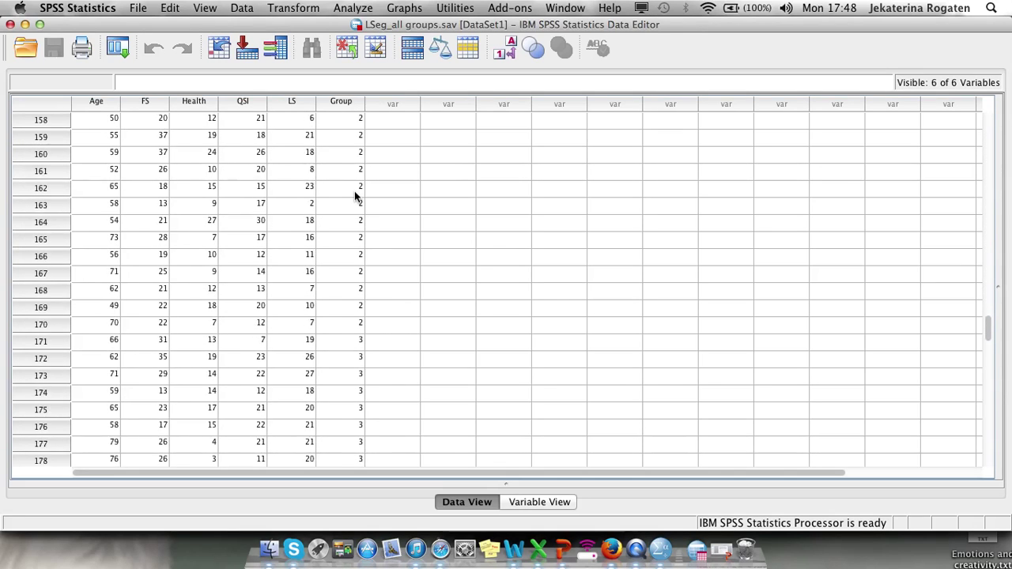
scroll(354, 196, "down", 15)
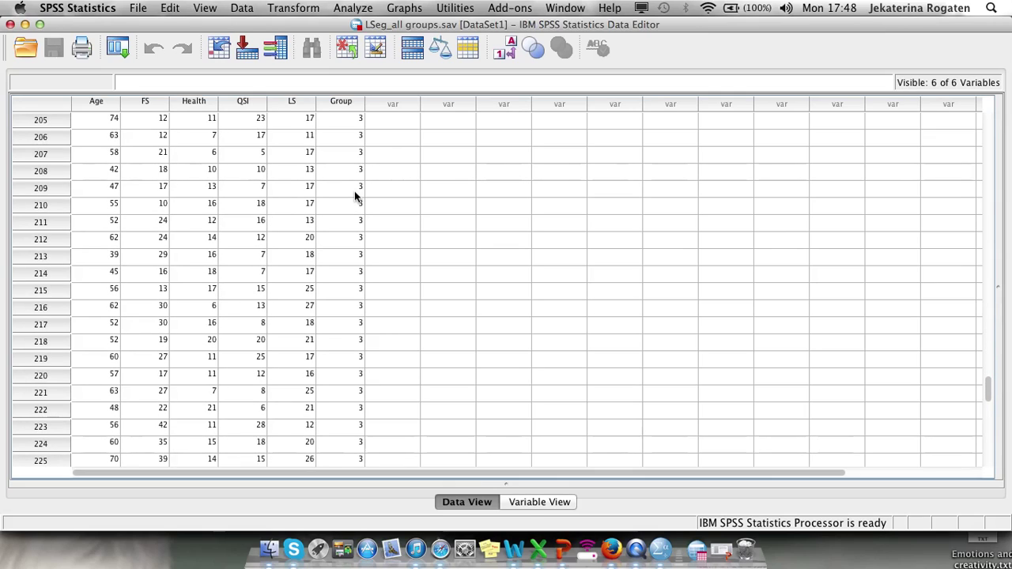
scroll(355, 196, "down", 5)
scroll(354, 196, "up", 8)
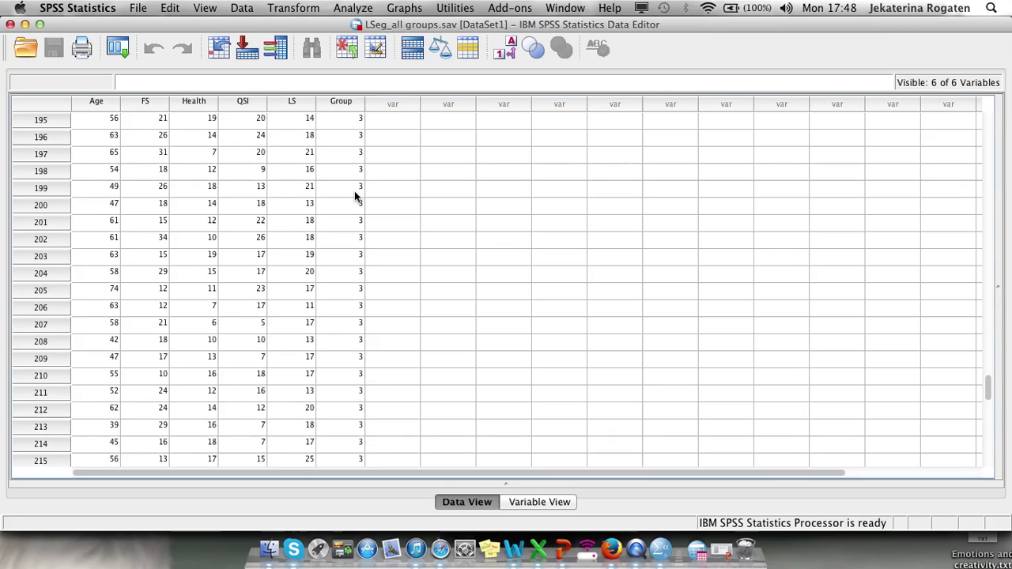
scroll(355, 220, "up", 20)
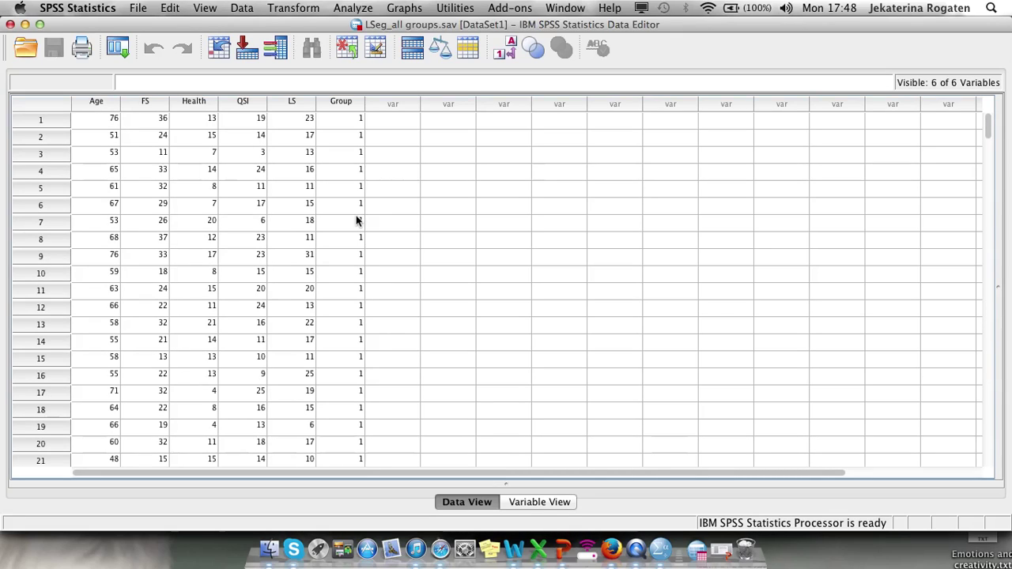
left_click(298, 10)
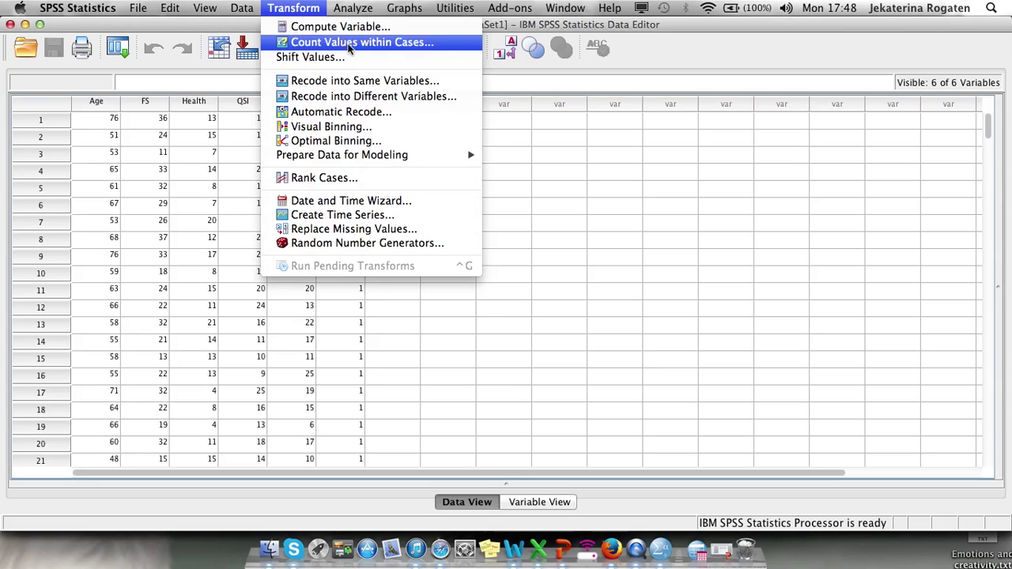
left_click(360, 96)
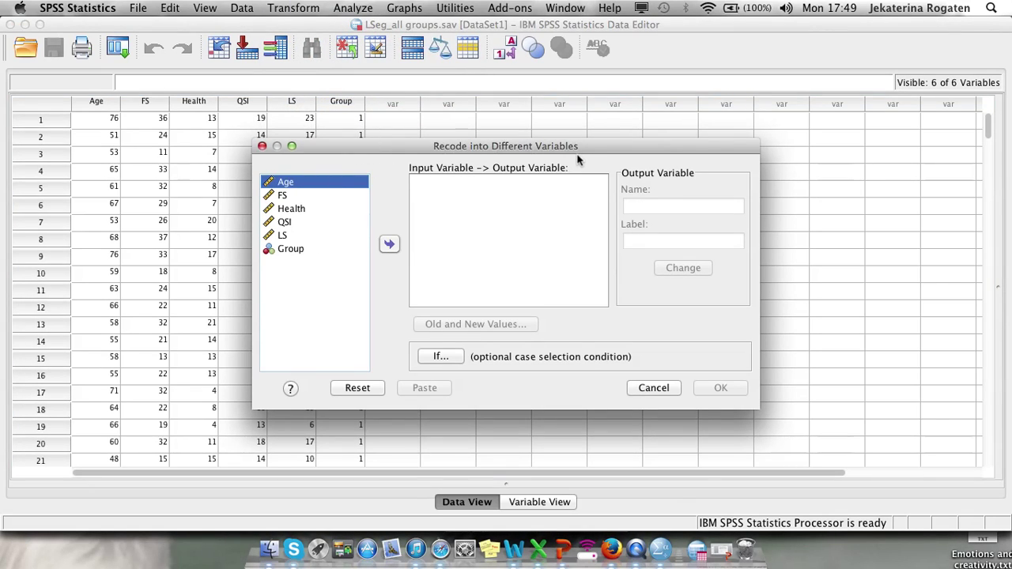
left_click(290, 249)
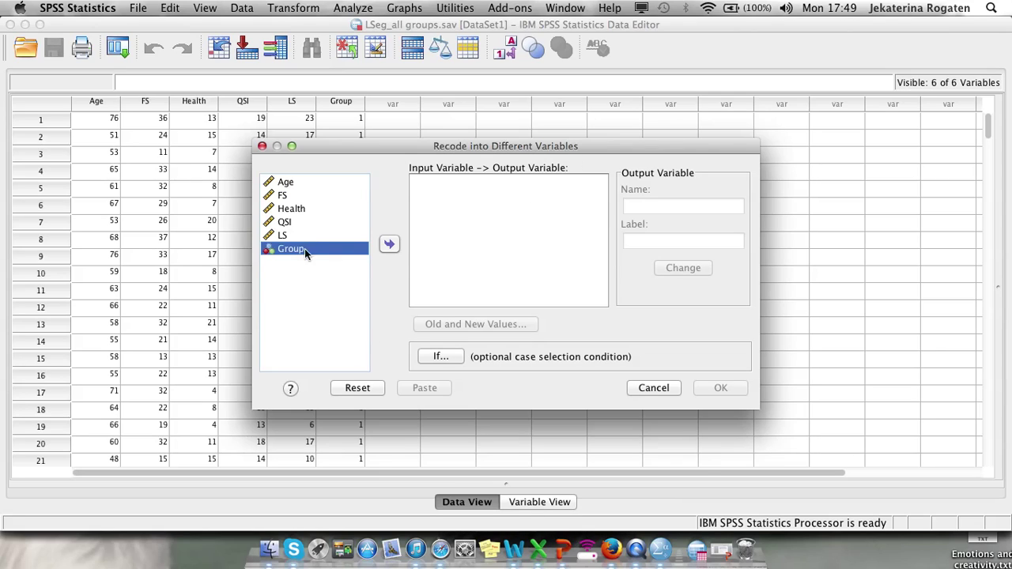
left_click(389, 244)
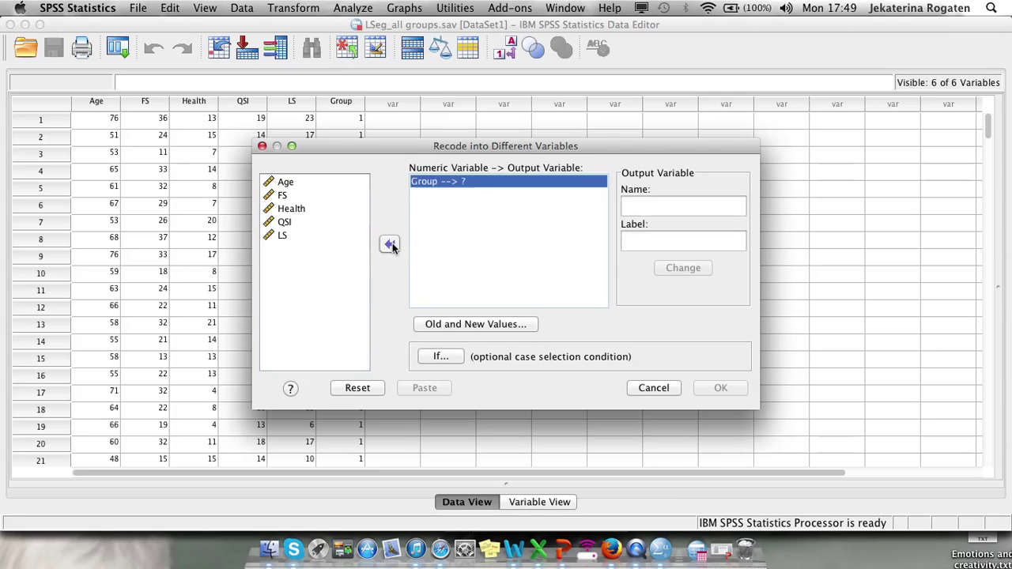
left_click(657, 208)
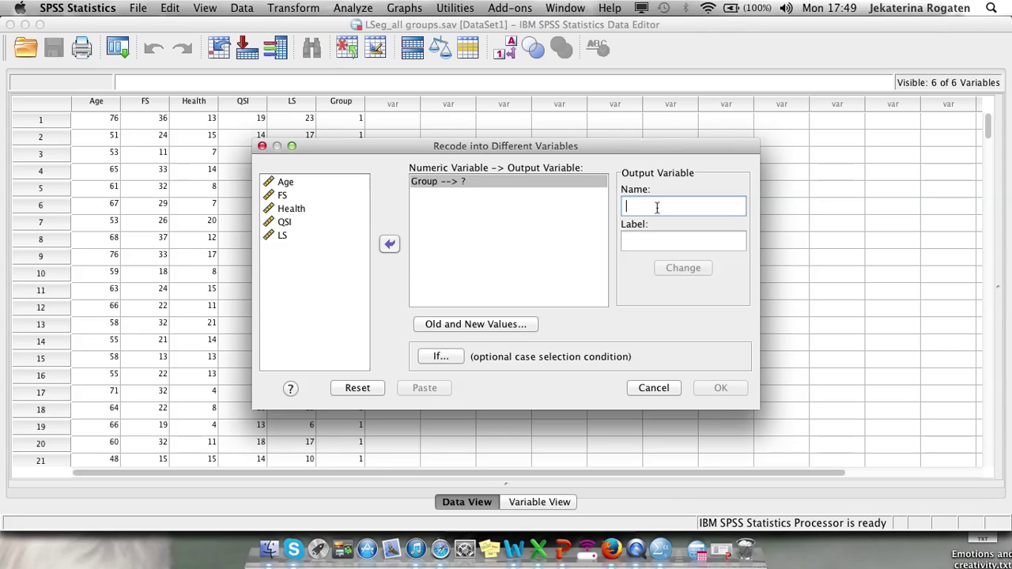
left_click(654, 387)
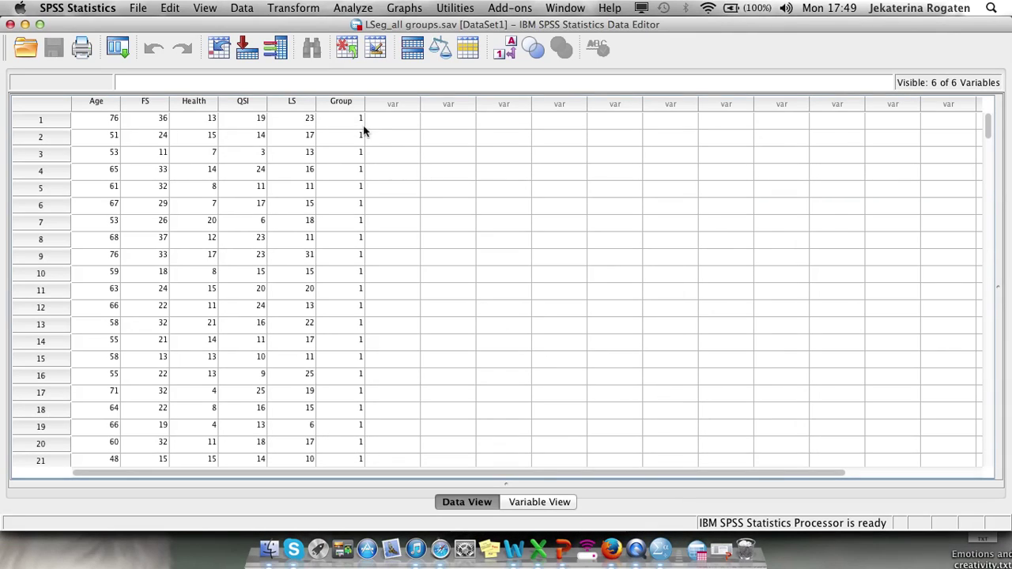
Define a value label for the Group variable so that 1 stands for "With partner", correcting the label's spelling.
left_click(345, 101)
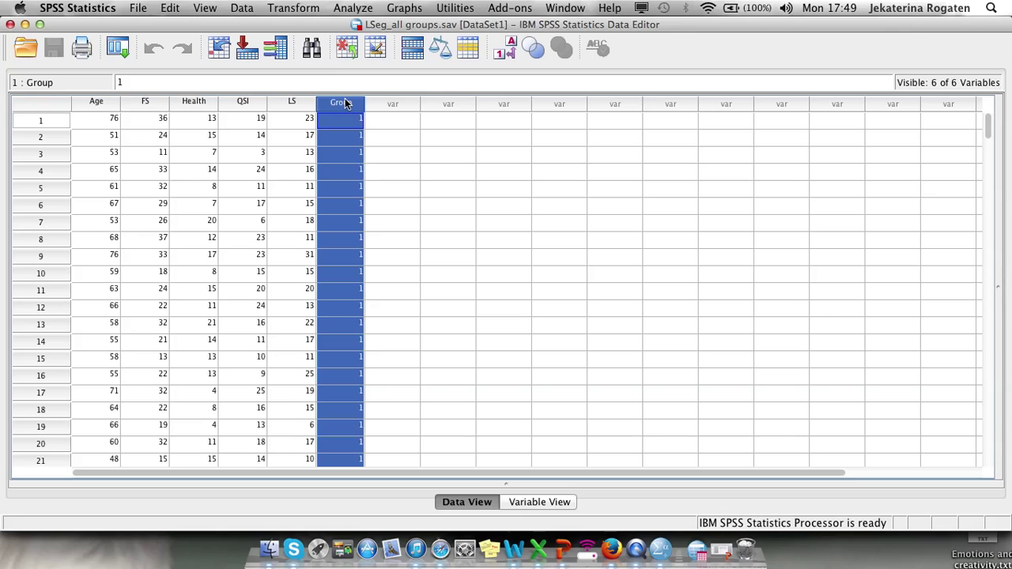
left_click(565, 503)
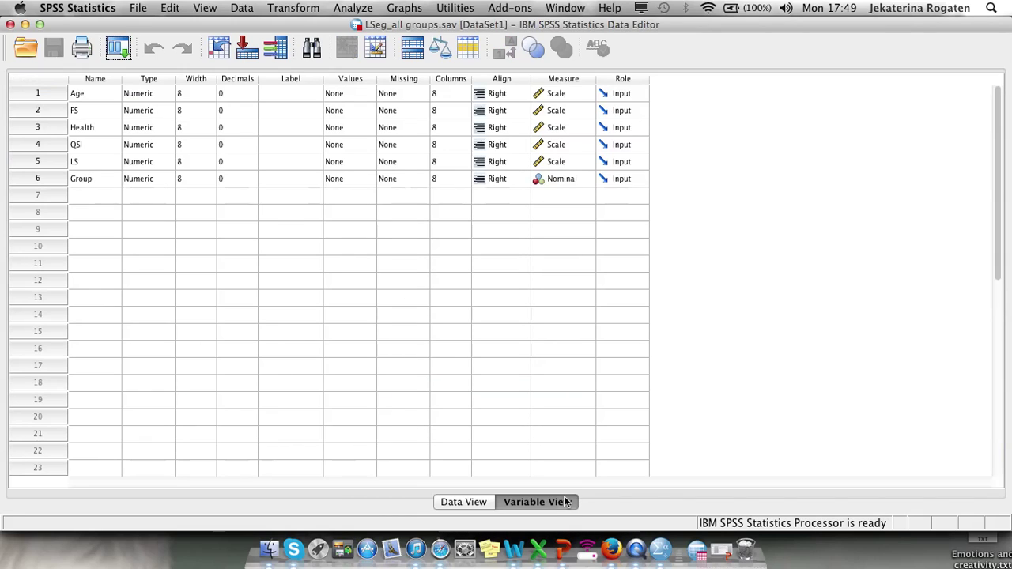
left_click(372, 183)
left_click(369, 182)
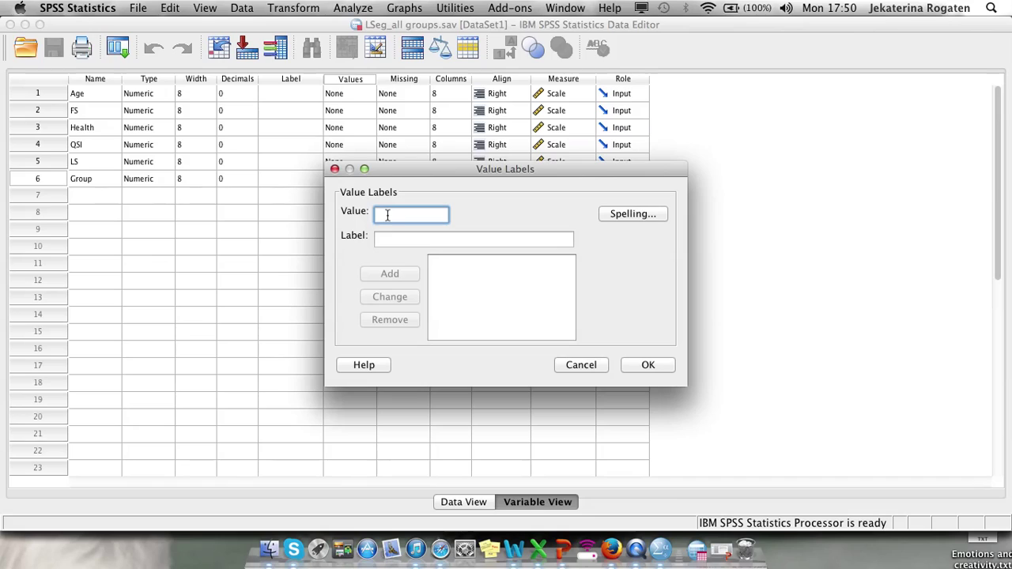
left_click(403, 246)
type("W")
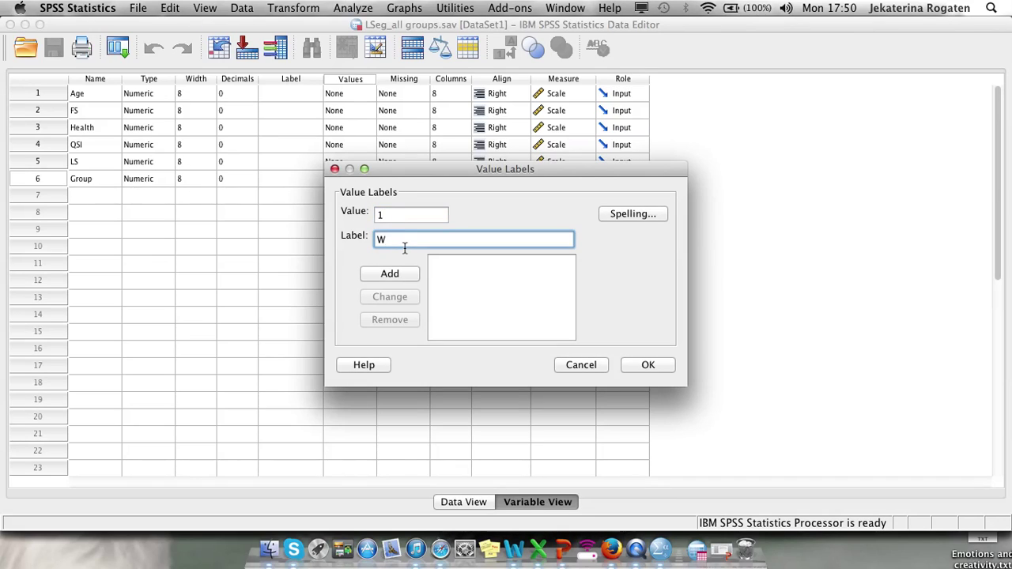
type("ith prtner")
left_click(392, 275)
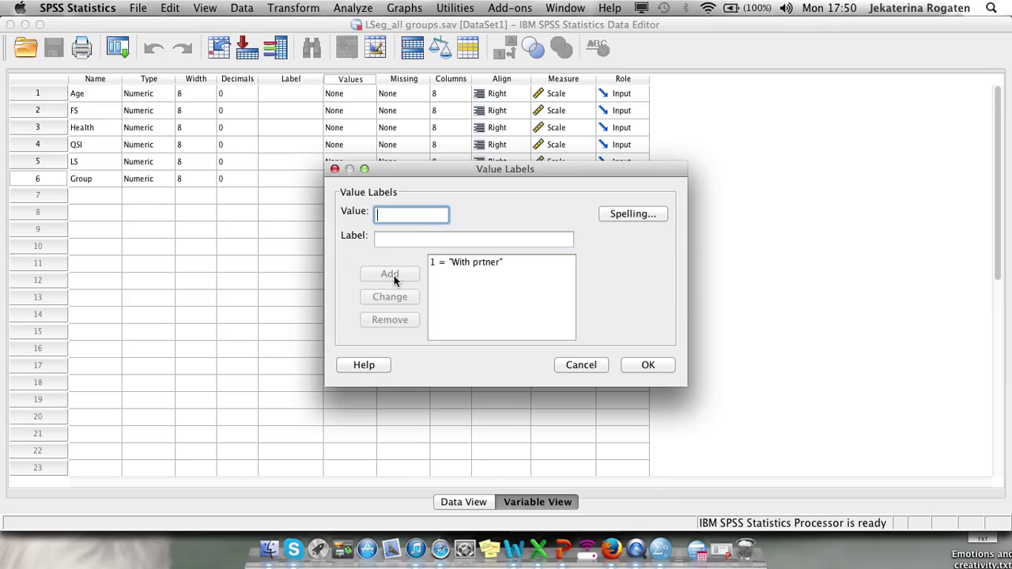
left_click(463, 261)
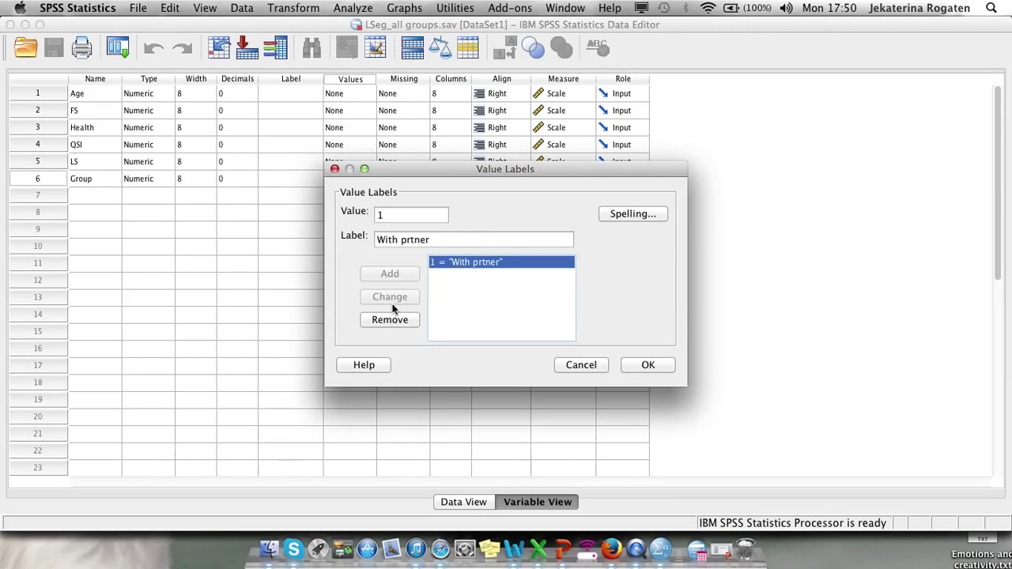
left_click(406, 240)
type("a")
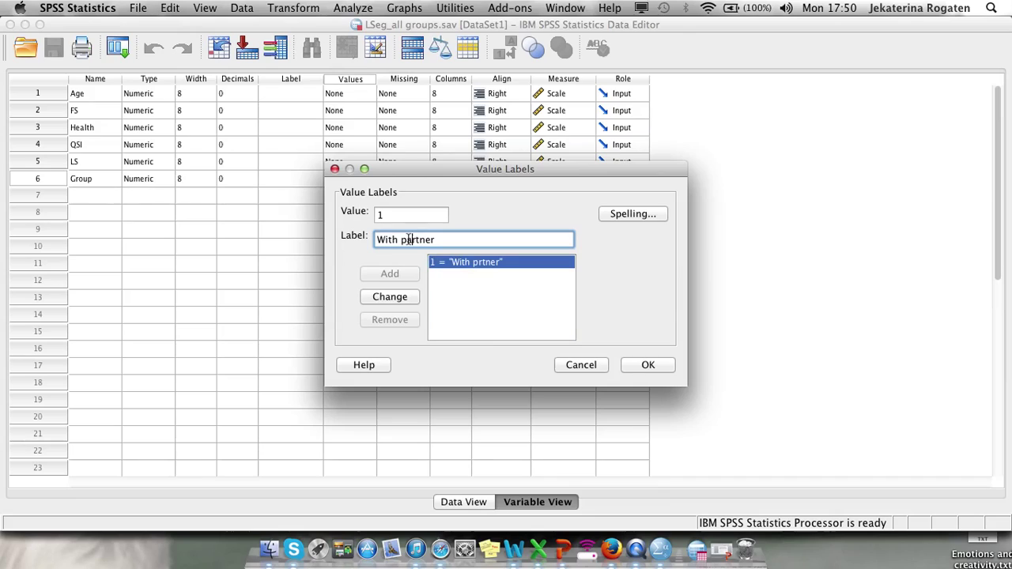
left_click(390, 298)
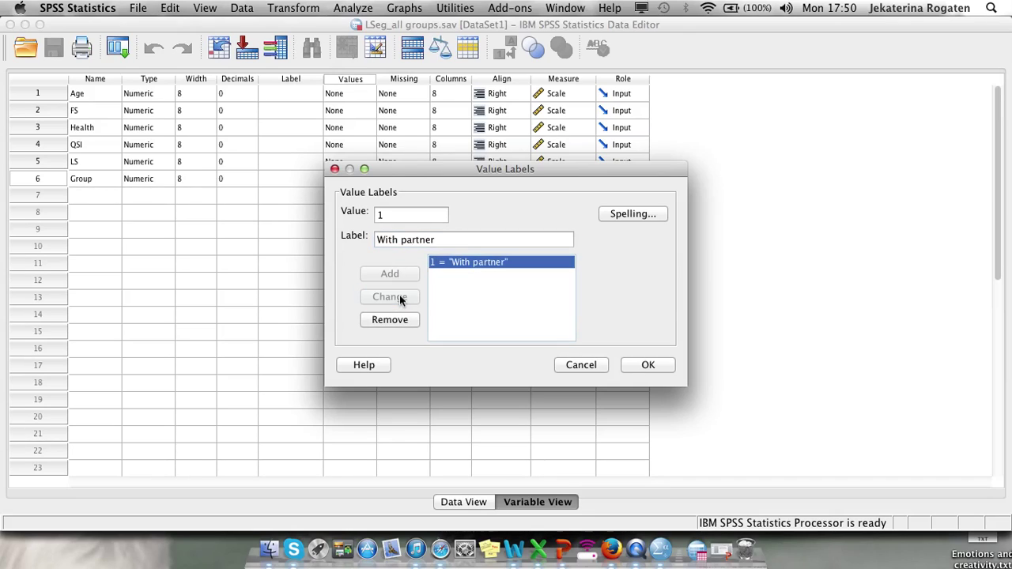
Add a value label for the Group variable so that 2 stands for "Single".
left_click(400, 220)
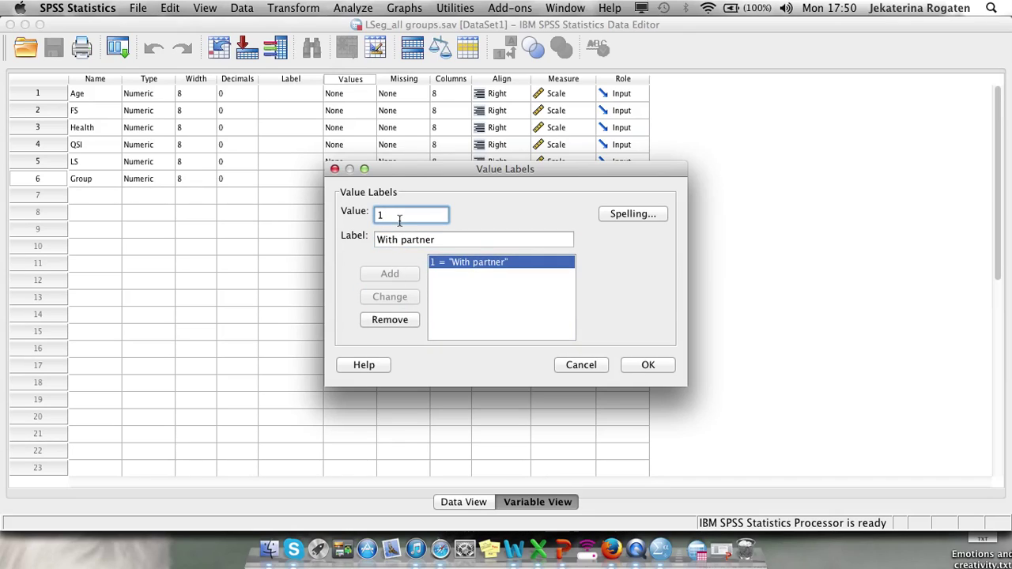
left_click(469, 340)
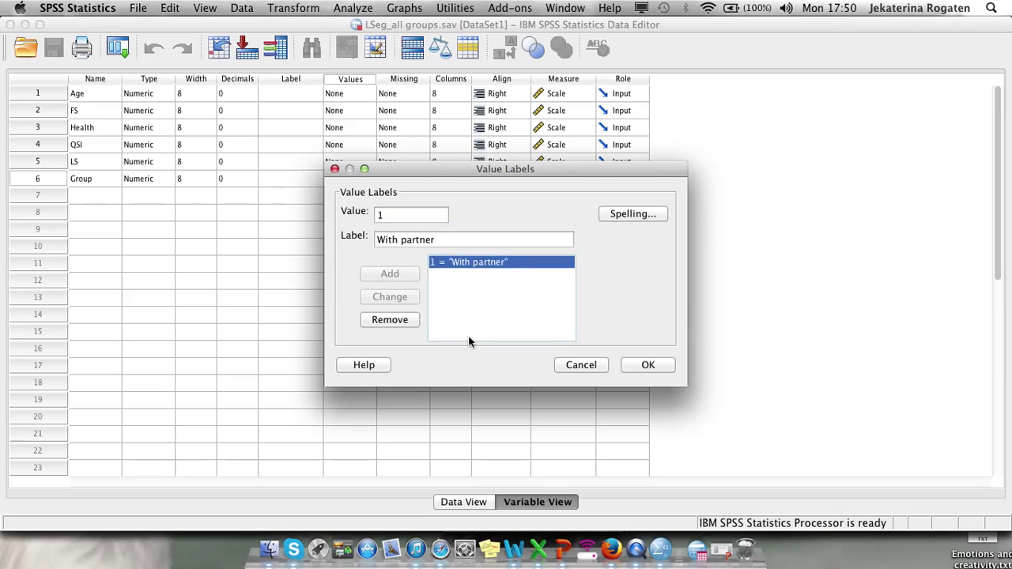
double_click(406, 214)
type("2")
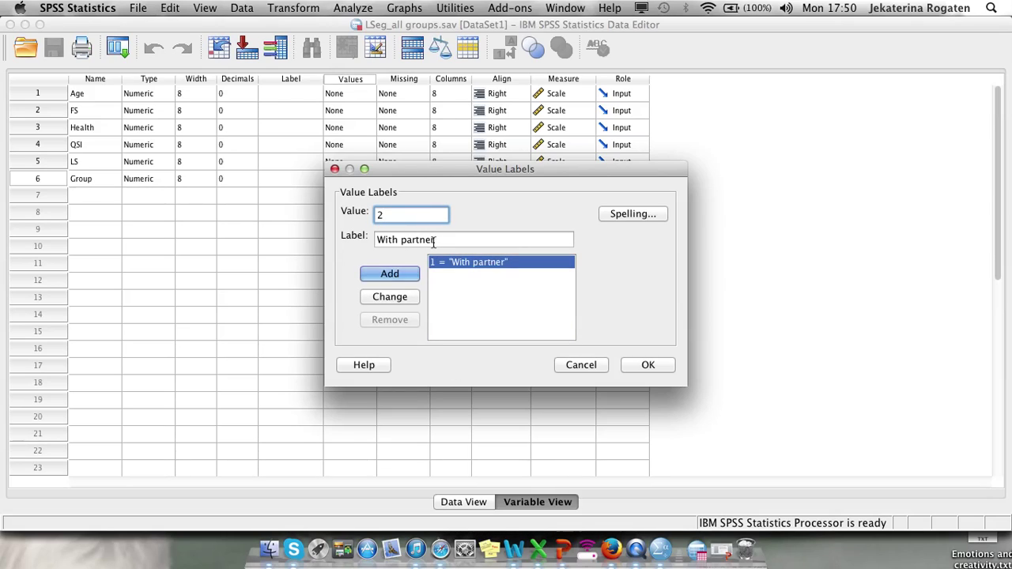
left_click(378, 242)
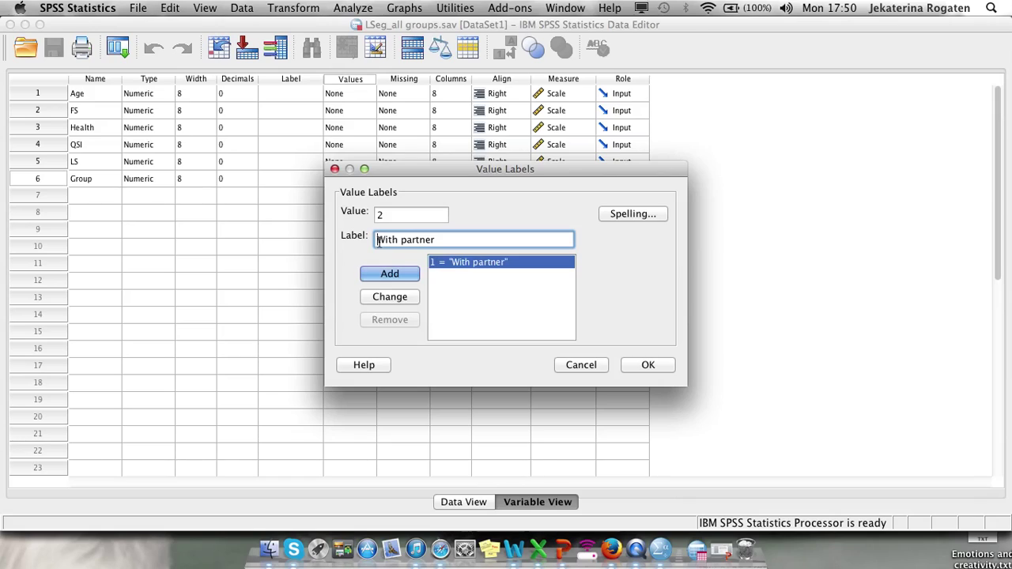
left_click_drag(442, 238, 355, 240)
type("S")
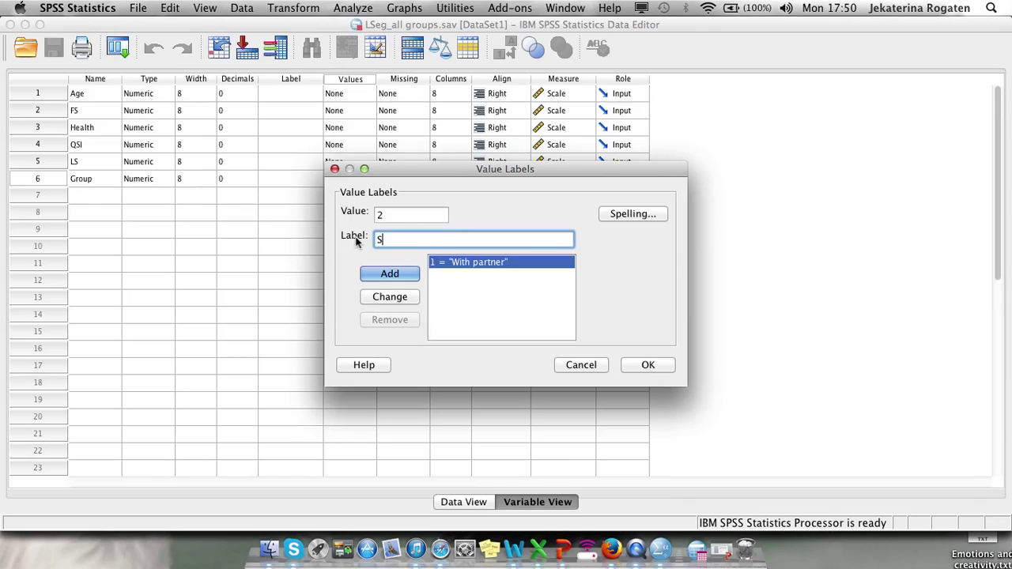
type("ingle")
left_click(379, 273)
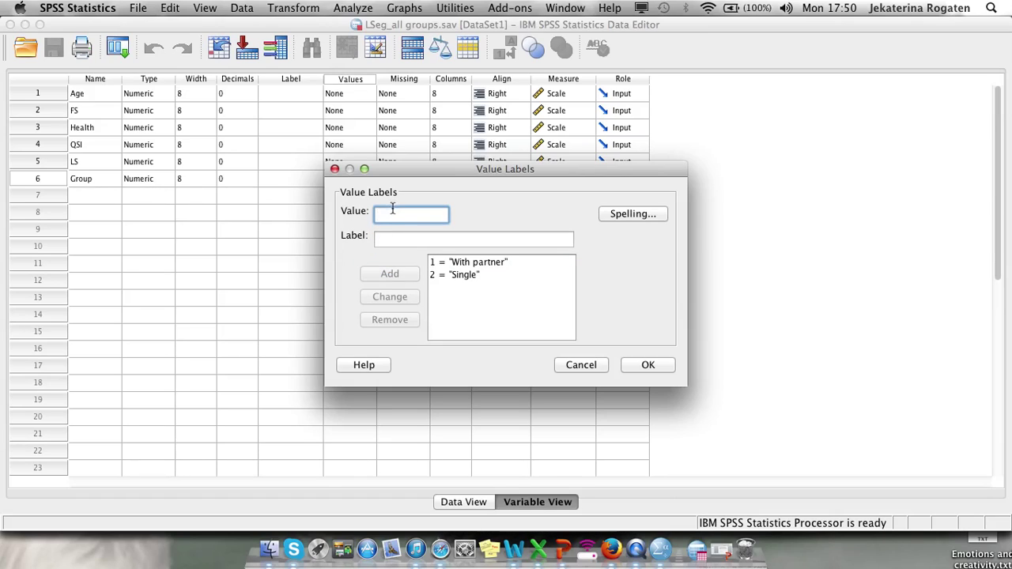
Add the label "PP now Single" for value 3 and apply the Group variable's value labels.
type("3")
left_click(397, 244)
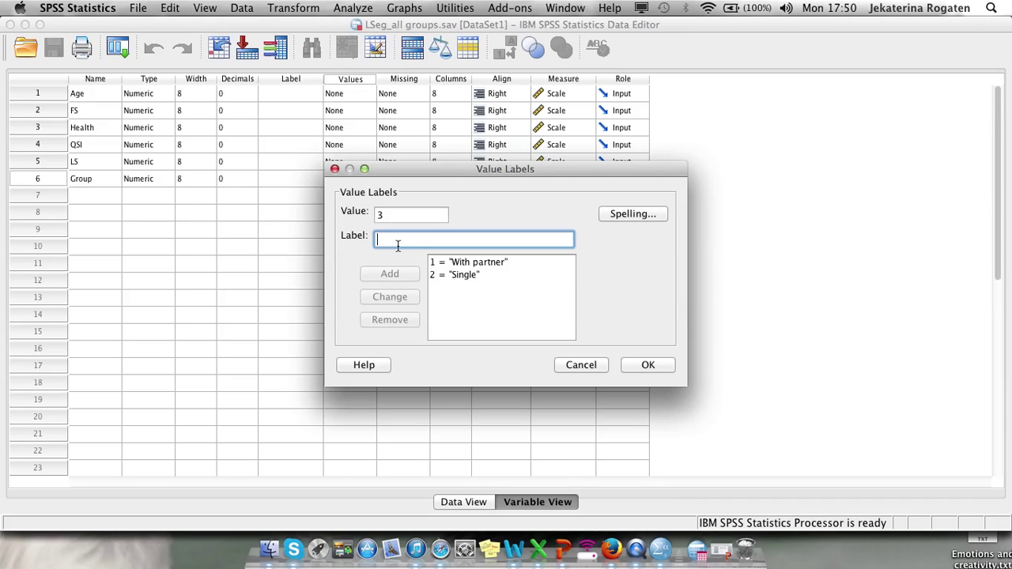
type("PP")
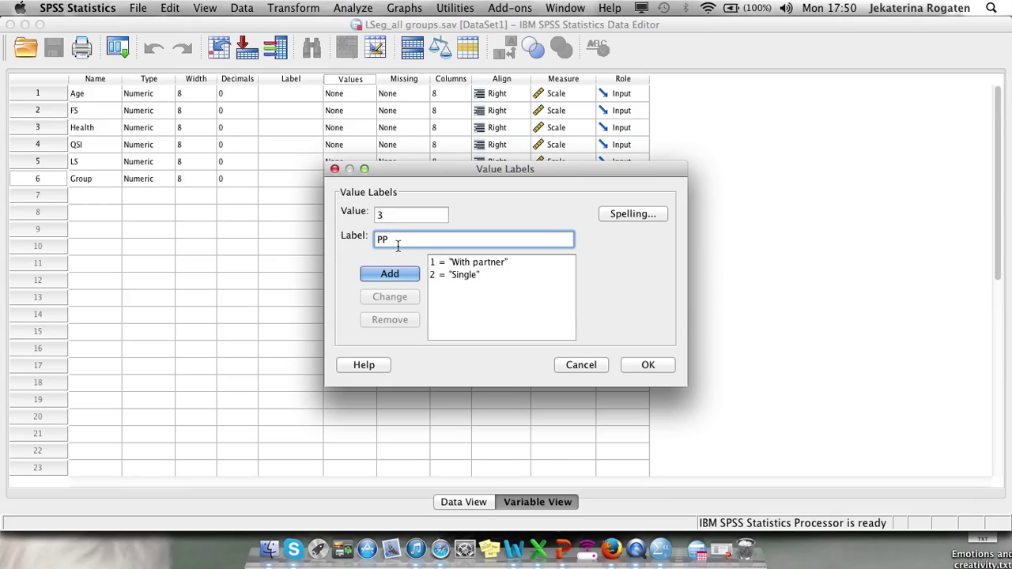
type(" new ")
type("Single")
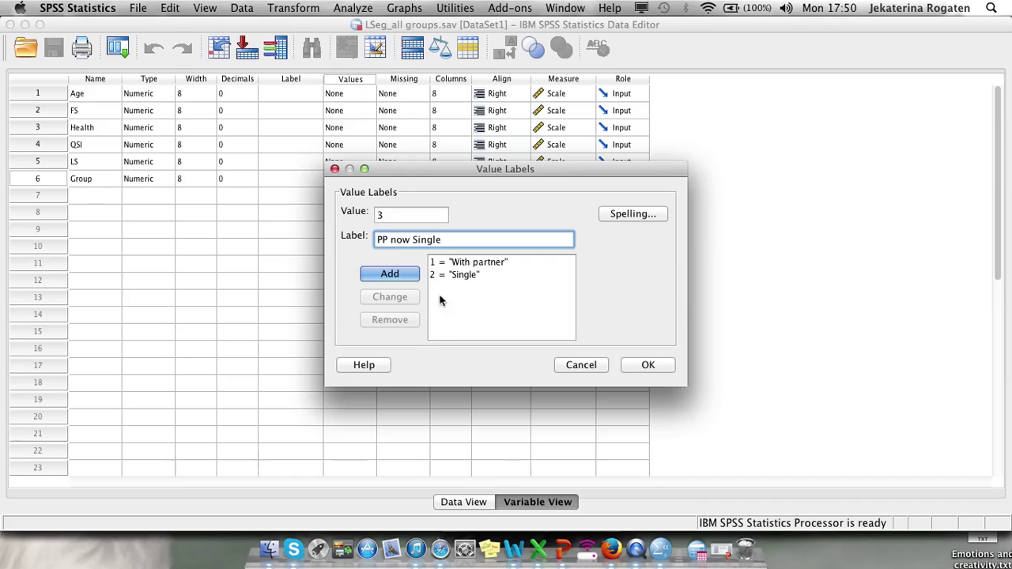
left_click(404, 277)
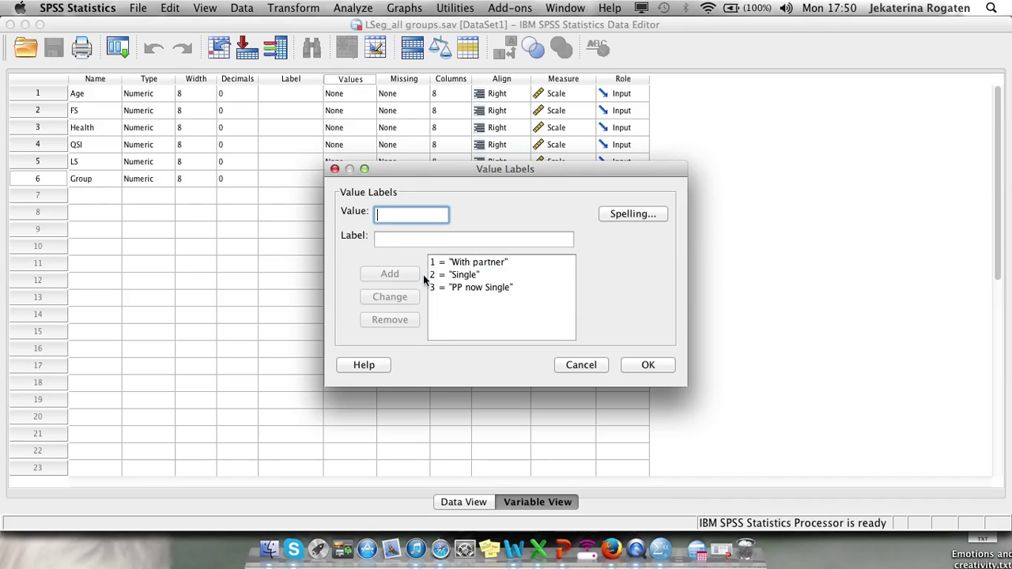
left_click(637, 365)
Set up a recode of Group into a different variable, entering D1Partner as the output variable name.
left_click(467, 506)
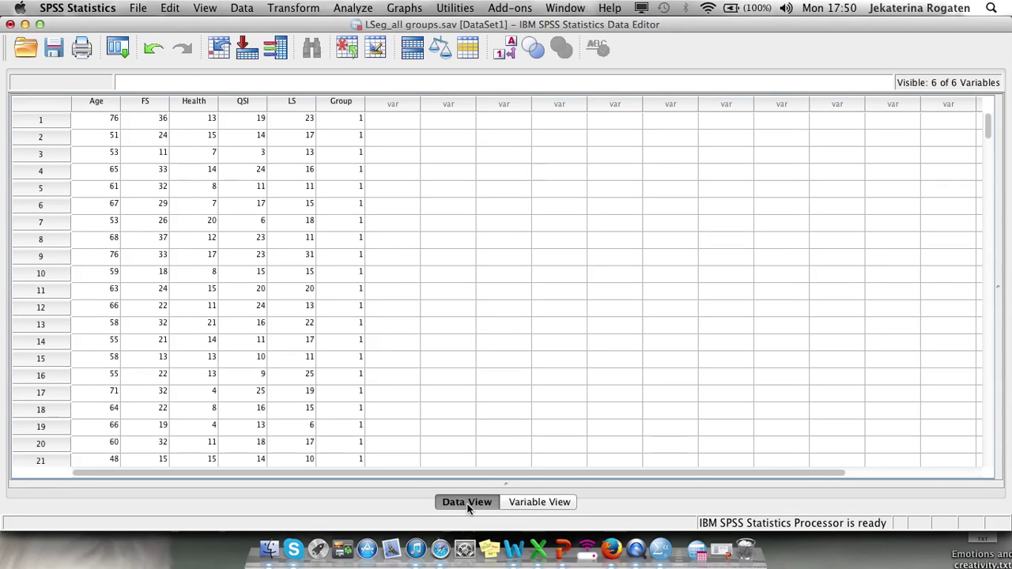
left_click(293, 8)
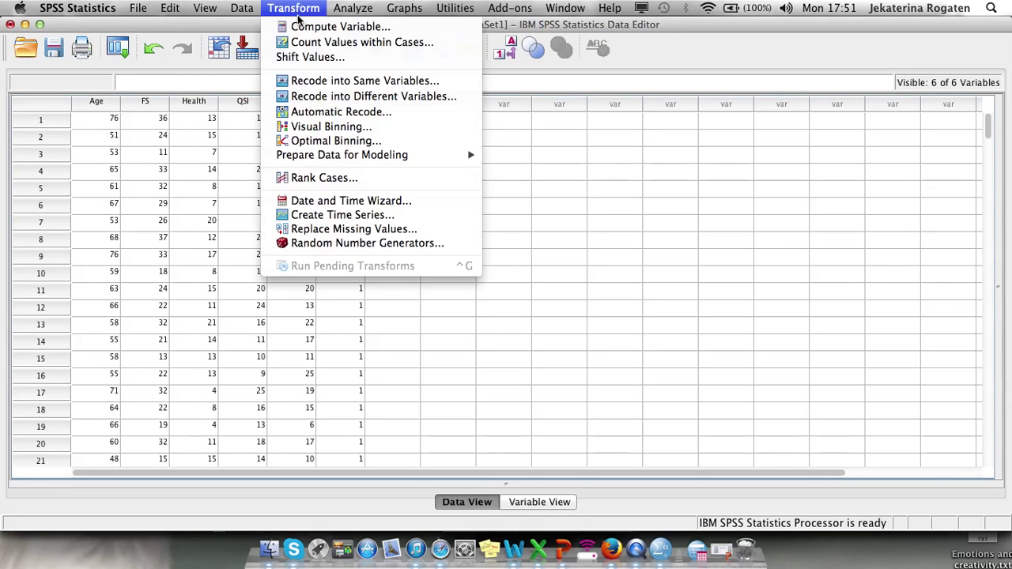
left_click(337, 96)
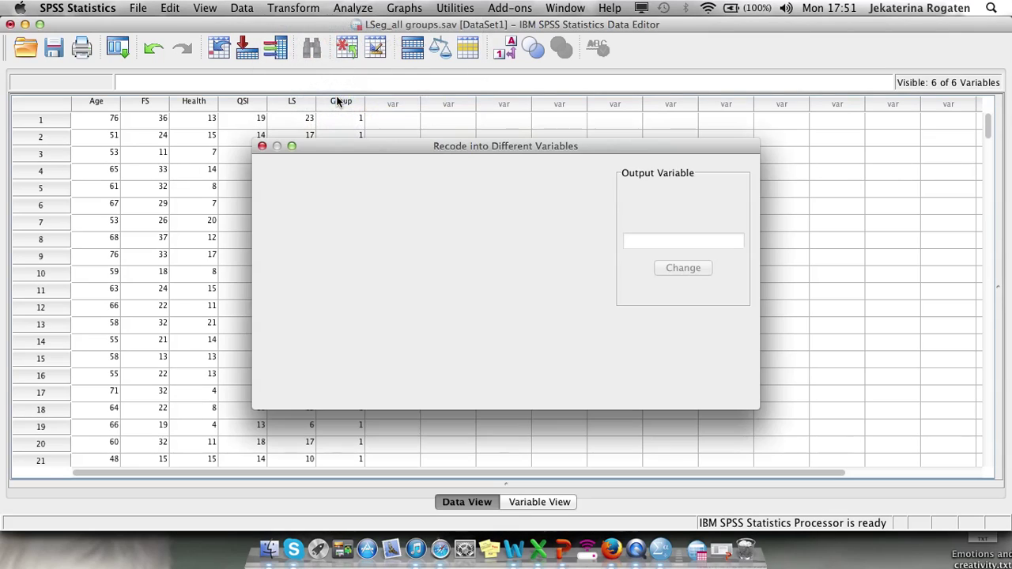
left_click(294, 249)
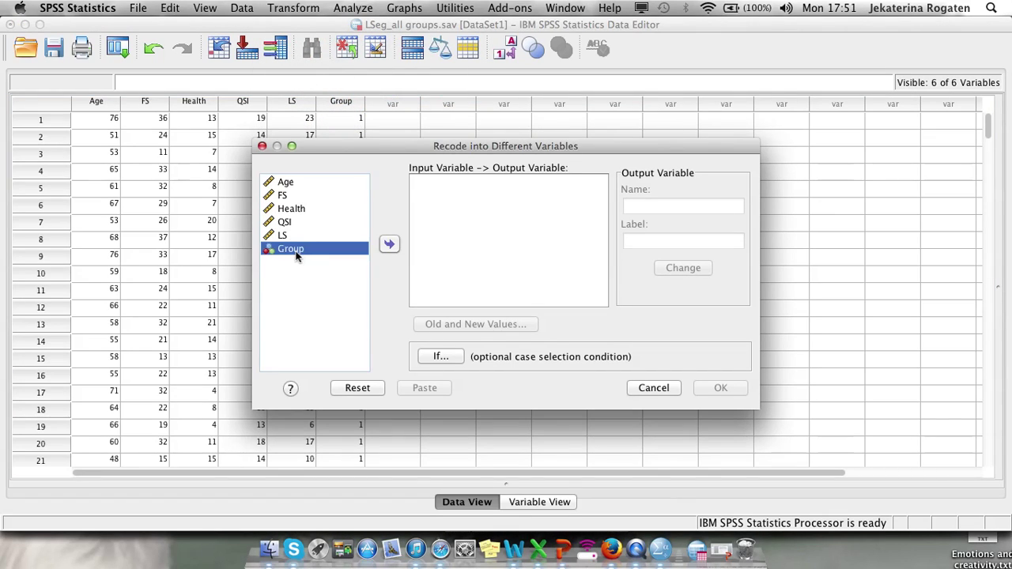
left_click(391, 244)
left_click(680, 209)
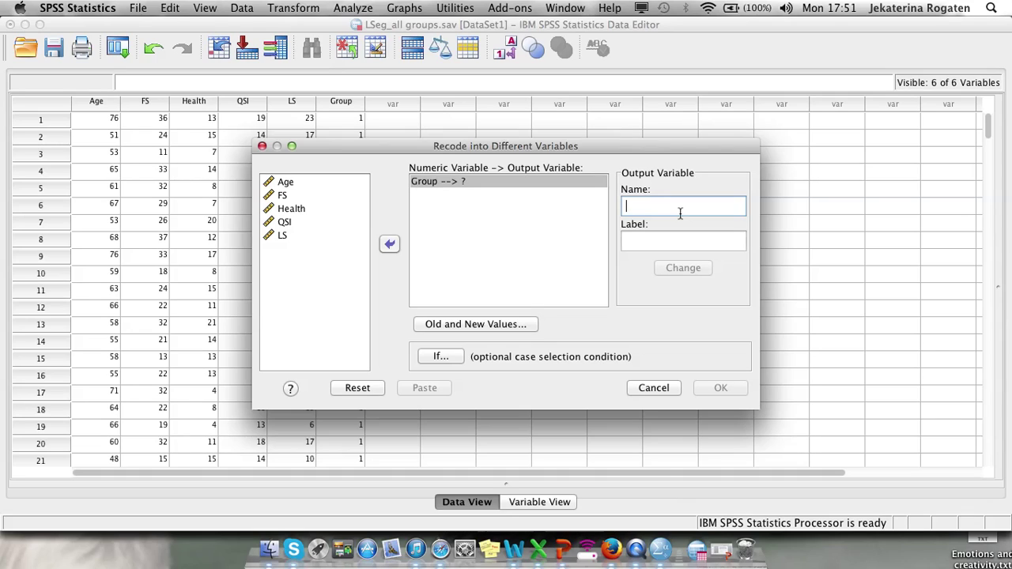
type("D")
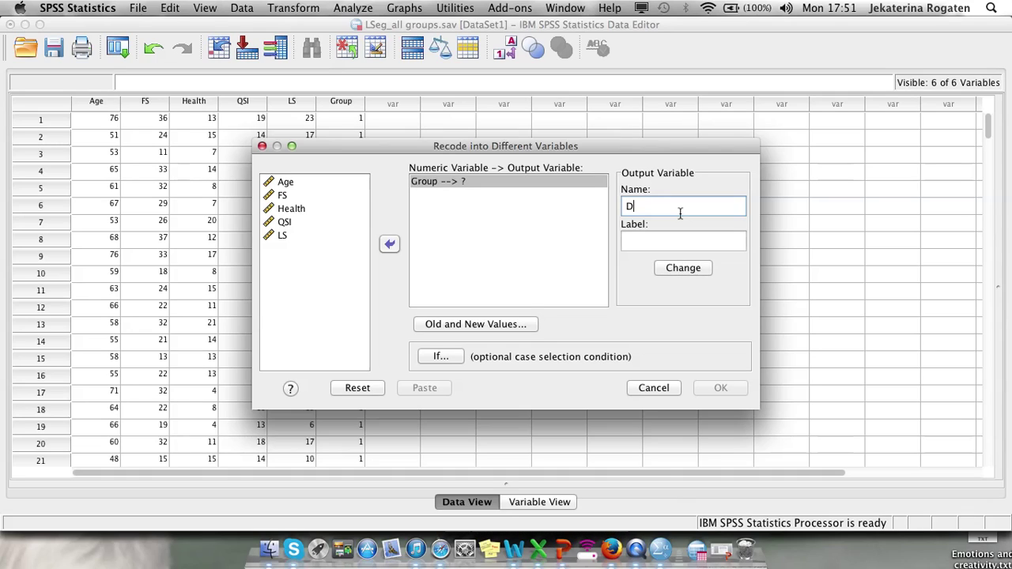
type("1Partner")
left_click(664, 244)
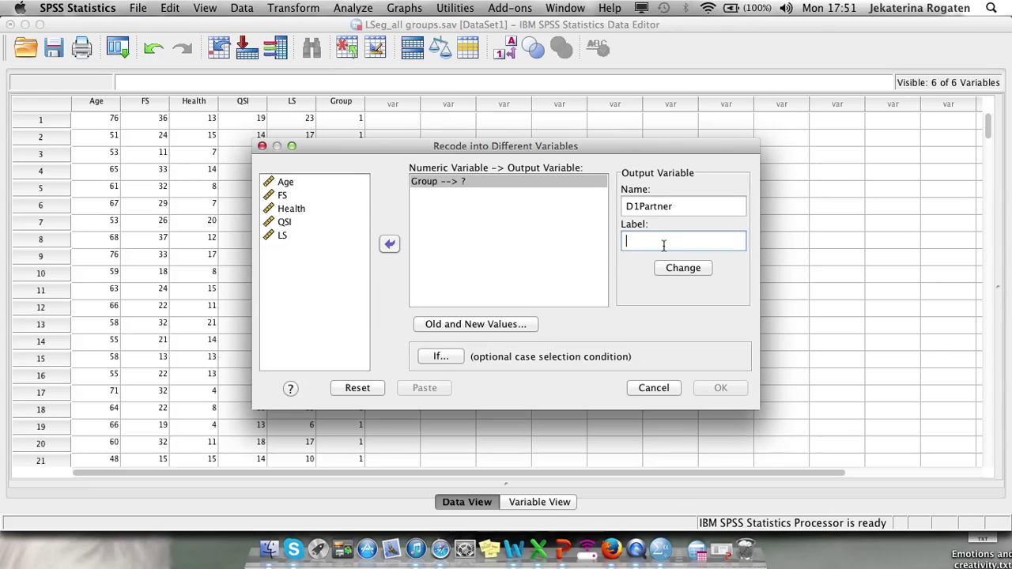
Define the first recoding rule for D1Partner so that old value 1 becomes new value 1.
left_click(475, 324)
type("1")
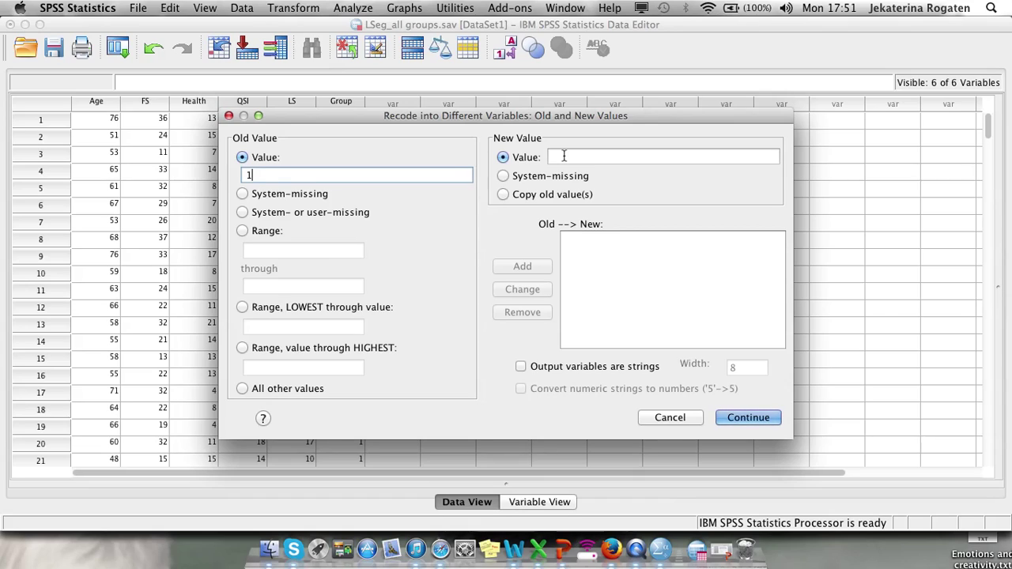
left_click(564, 156)
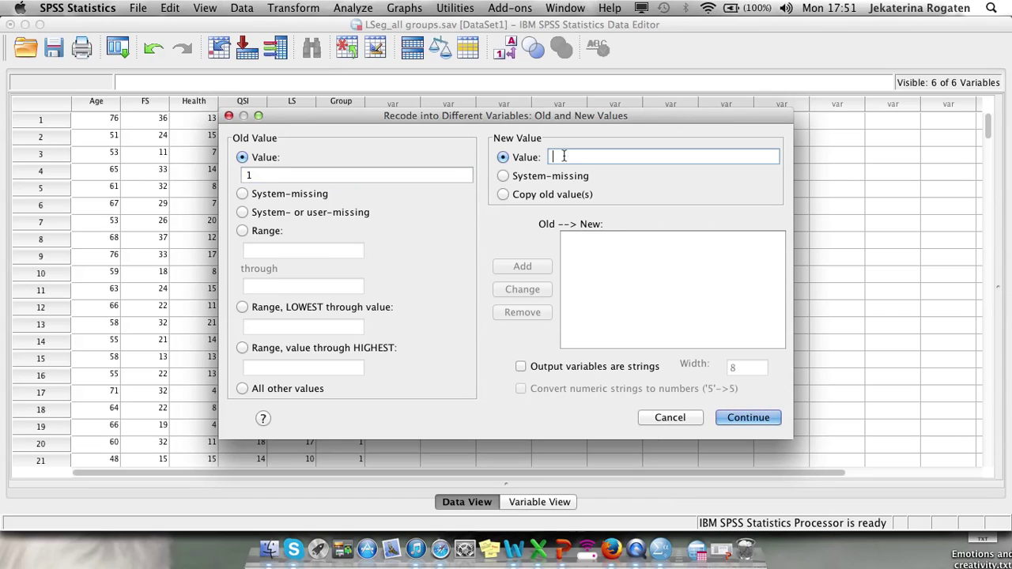
type("1")
left_click(522, 265)
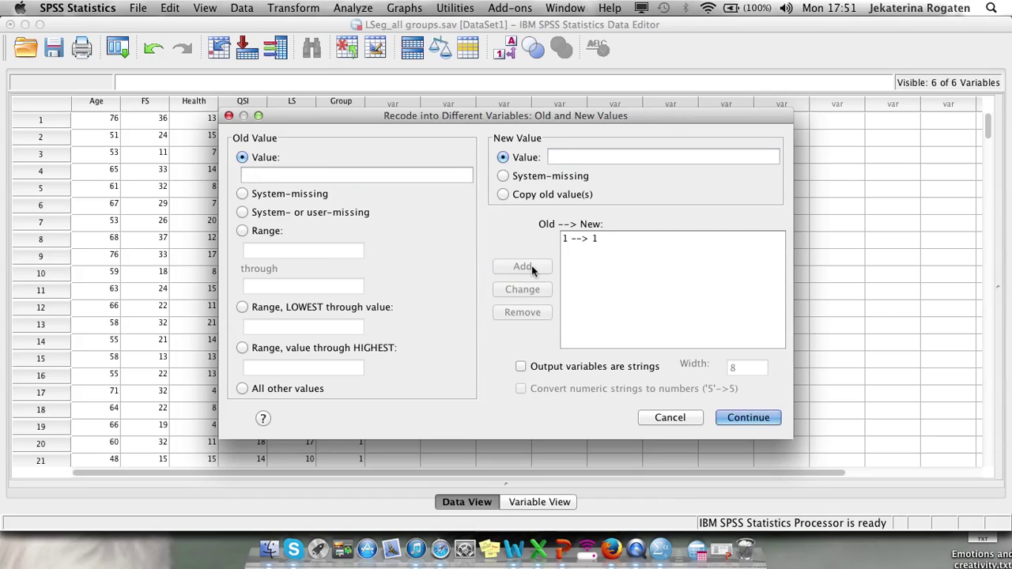
Add recoding rules that turn the old Group values 2 and 3 into 0.
left_click(414, 180)
type("2")
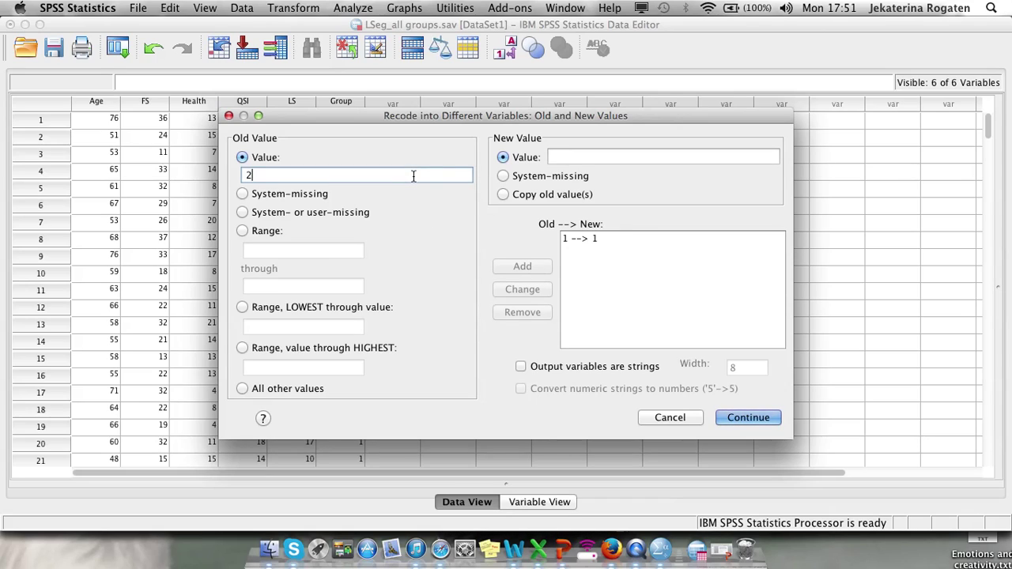
left_click(577, 157)
type("0")
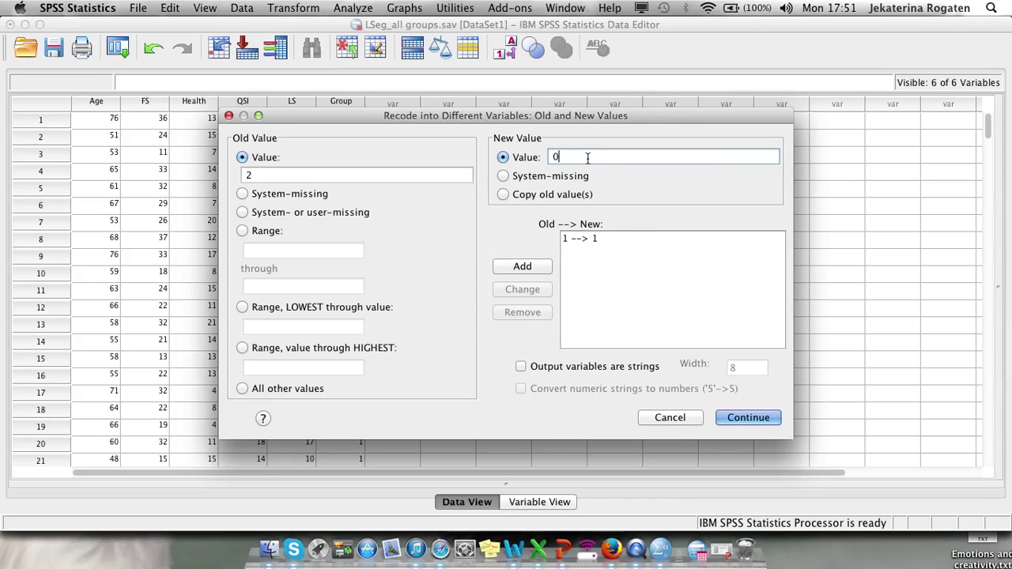
left_click(528, 264)
left_click(310, 176)
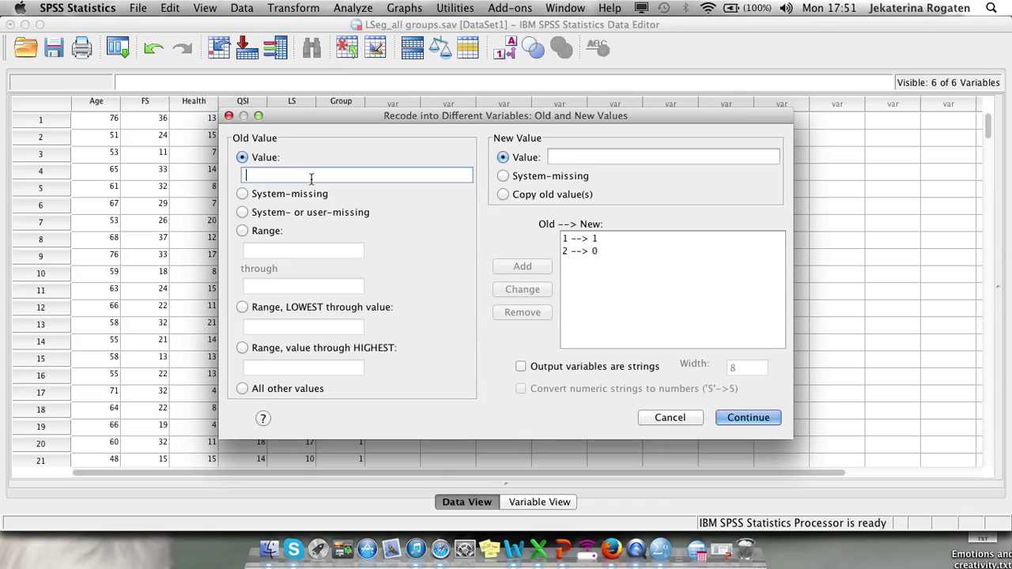
type("3")
left_click(569, 154)
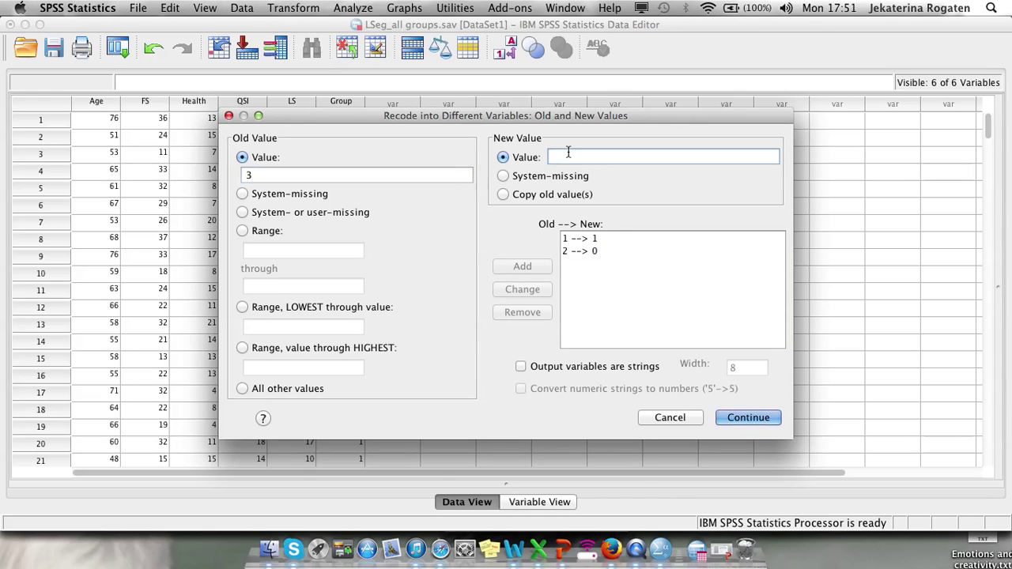
type("0")
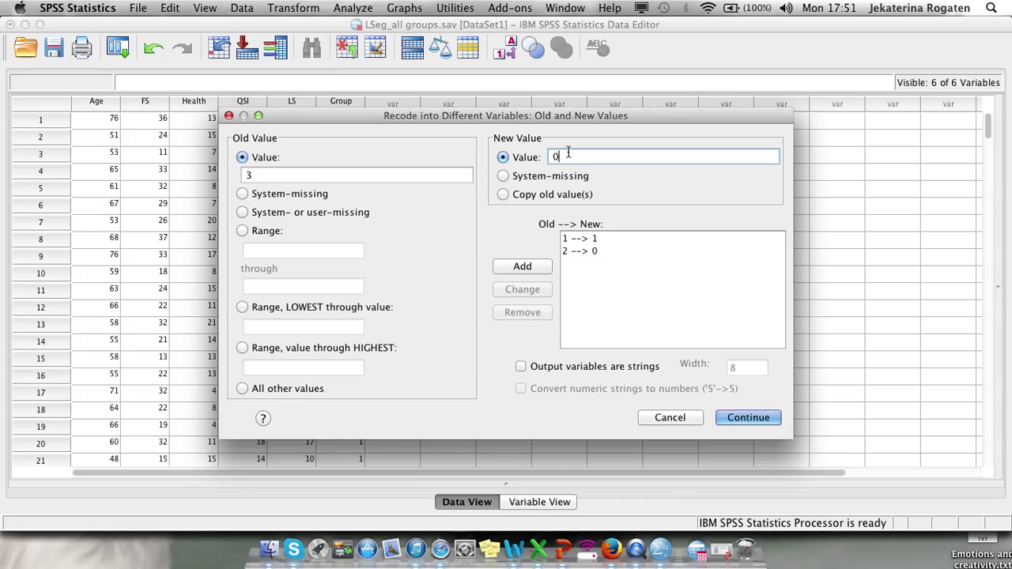
left_click(543, 267)
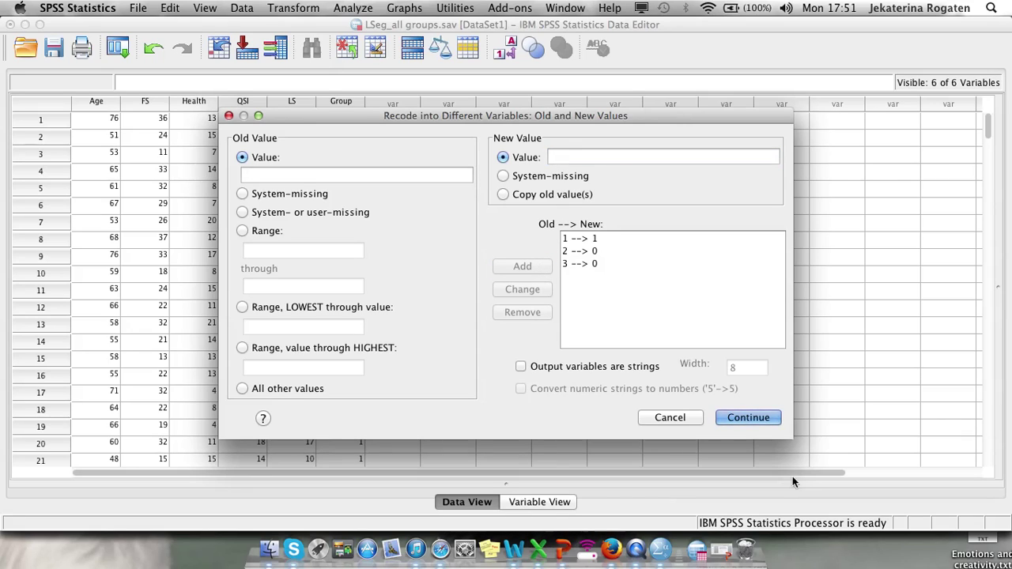
Accept the recoding rules, assign D1Partner as the output variable for Group, and run the recode.
left_click(748, 418)
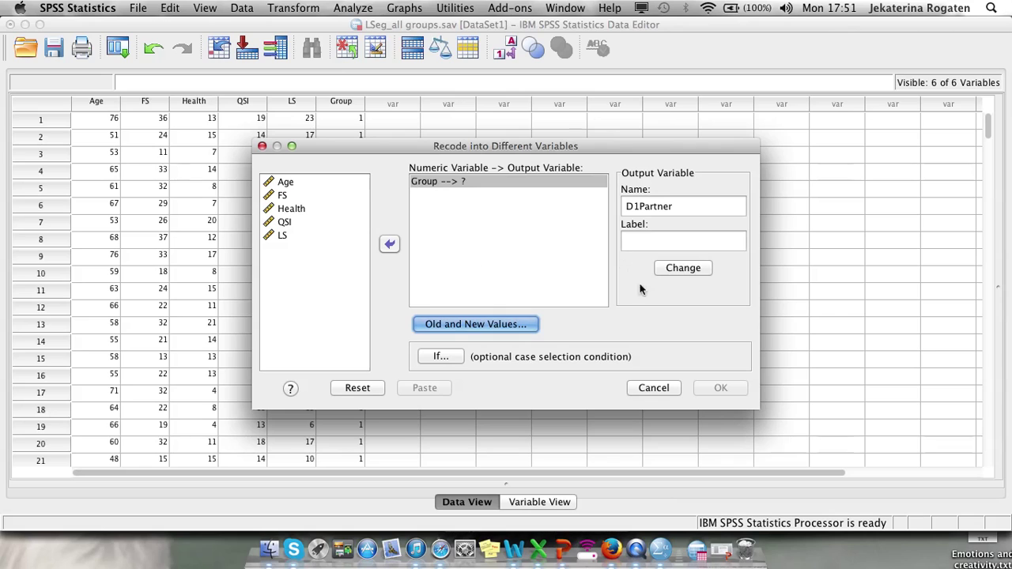
left_click(705, 267)
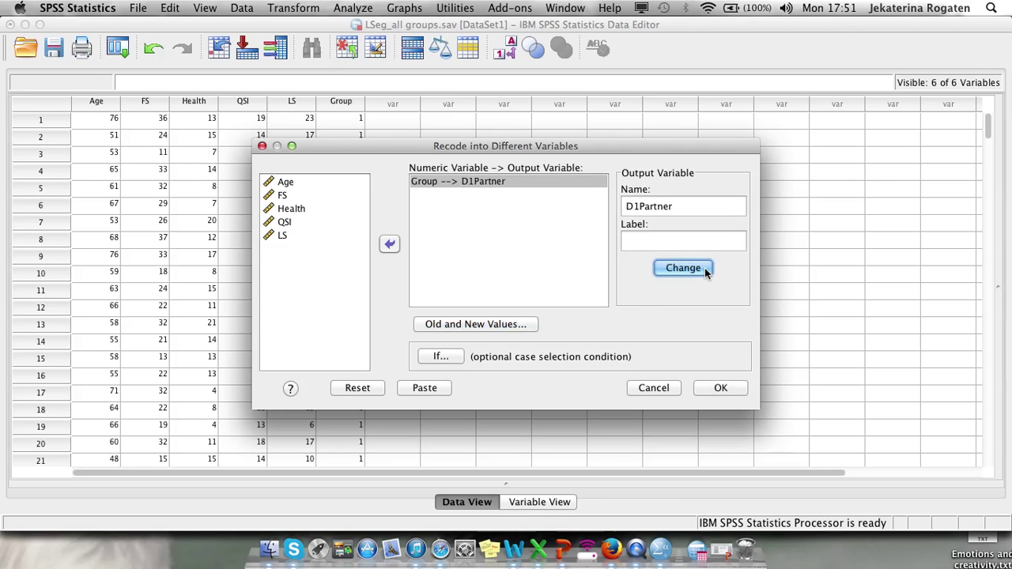
left_click(721, 389)
Return to the LSeg_all groups.sav data and examine the D1Partner codes against Group across the cases.
key("ctrl+Up")
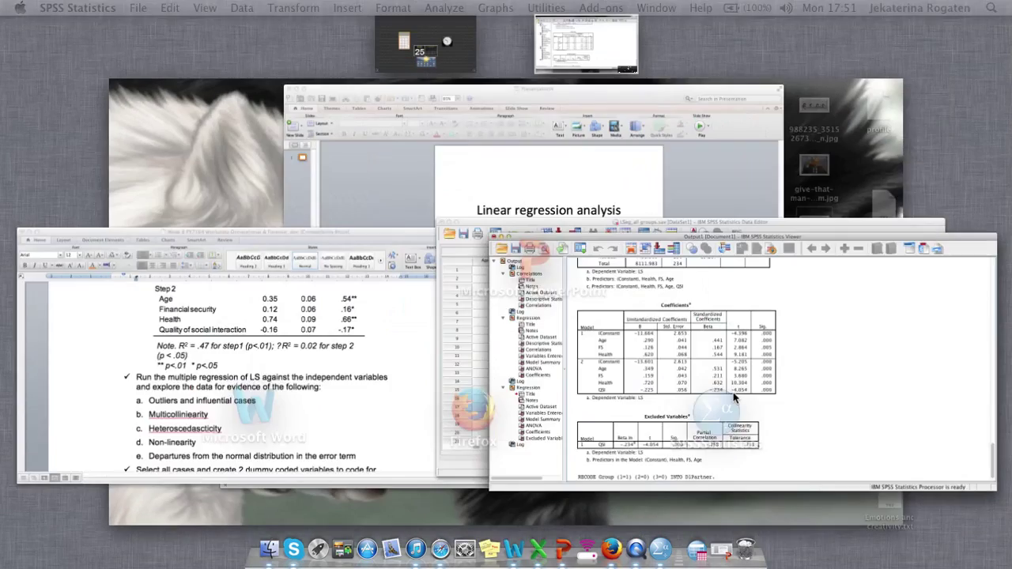
left_click(685, 419)
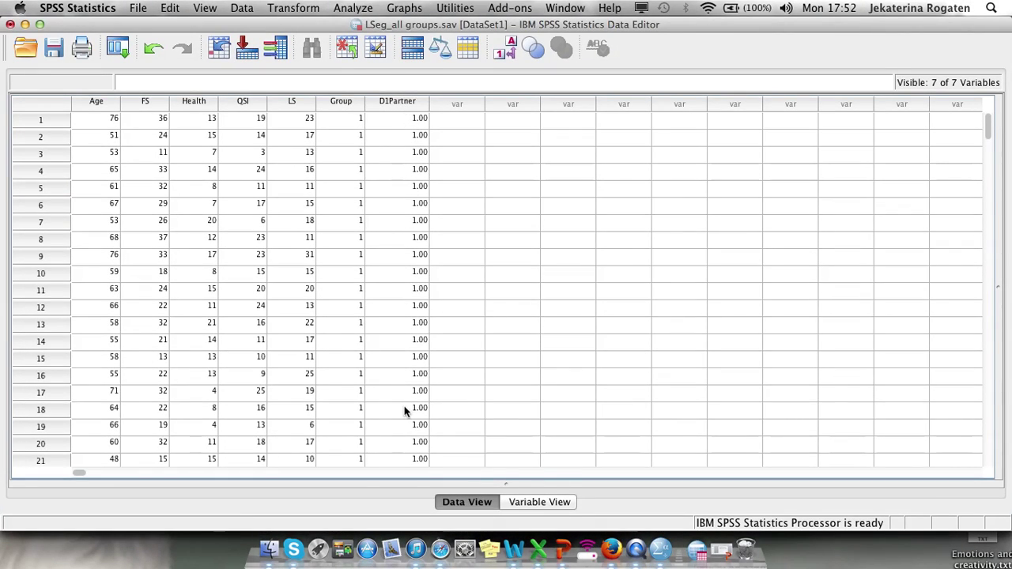
scroll(404, 407, "down", 10)
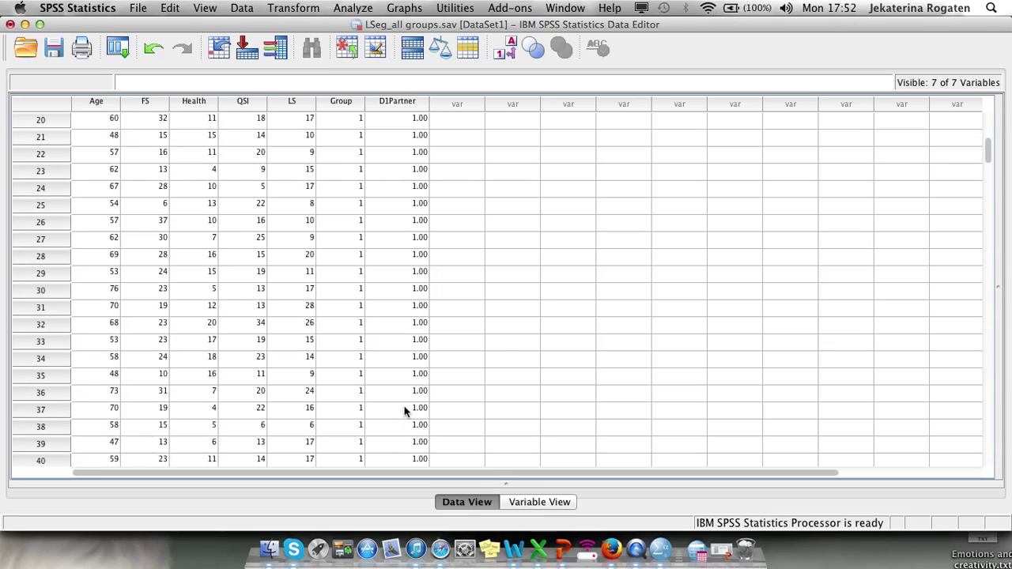
scroll(404, 411, "down", 14)
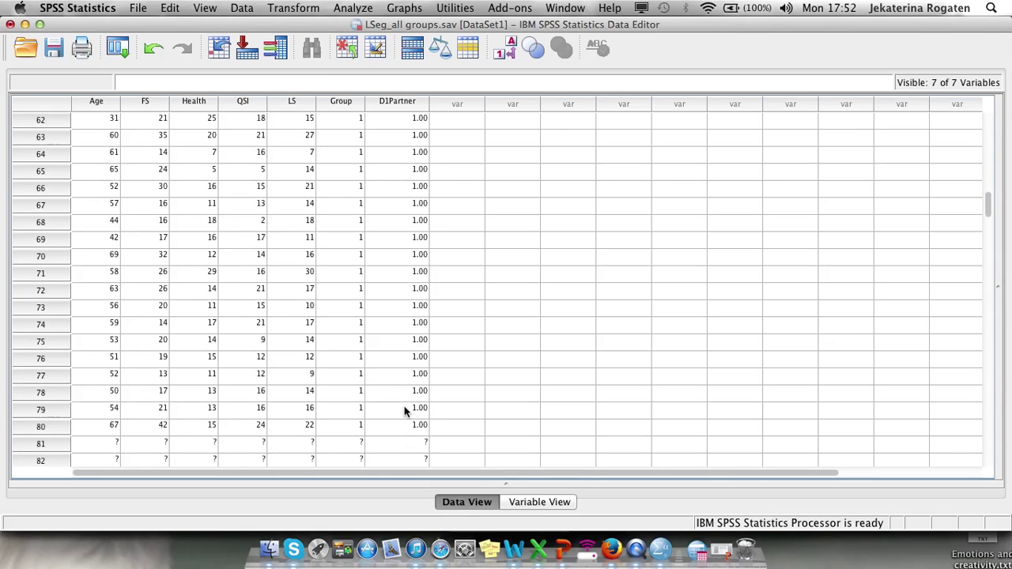
scroll(404, 411, "down", 20)
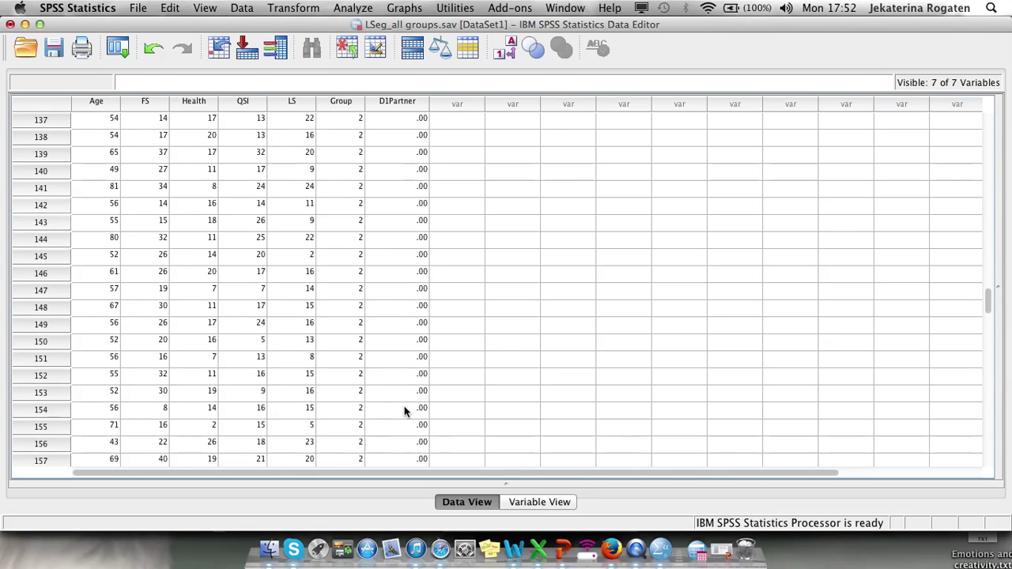
scroll(404, 410, "down", 20)
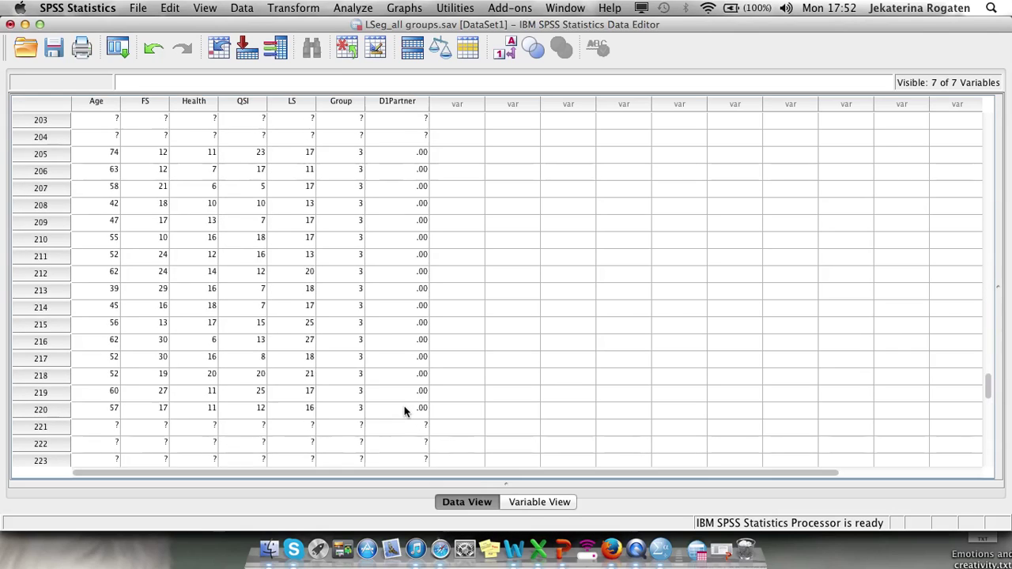
scroll(404, 411, "down", 9)
scroll(405, 411, "up", 20)
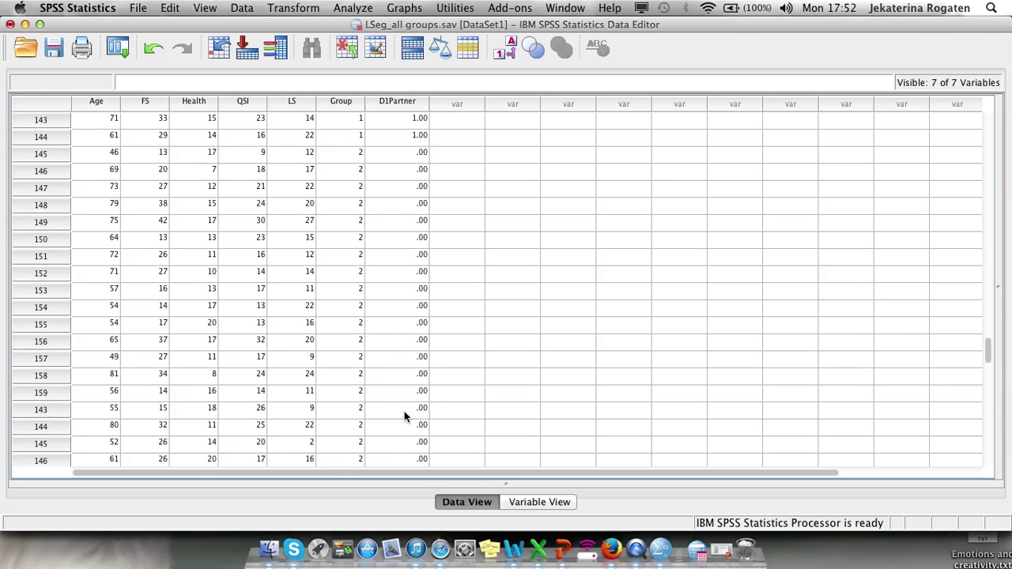
Clear the previous recode-into-different-variables setup and choose Group as the input variable.
scroll(404, 417, "up", 20)
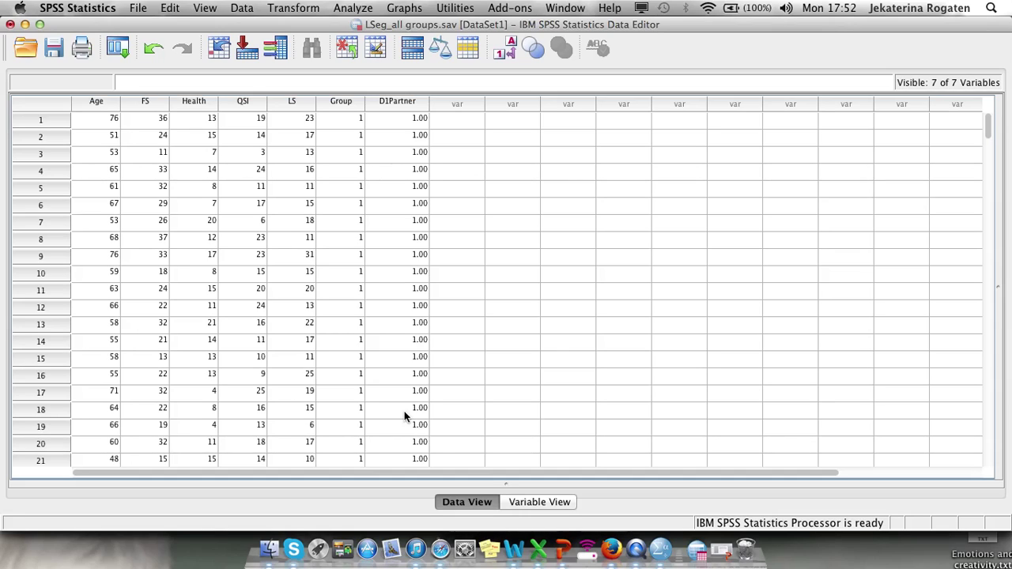
left_click(305, 9)
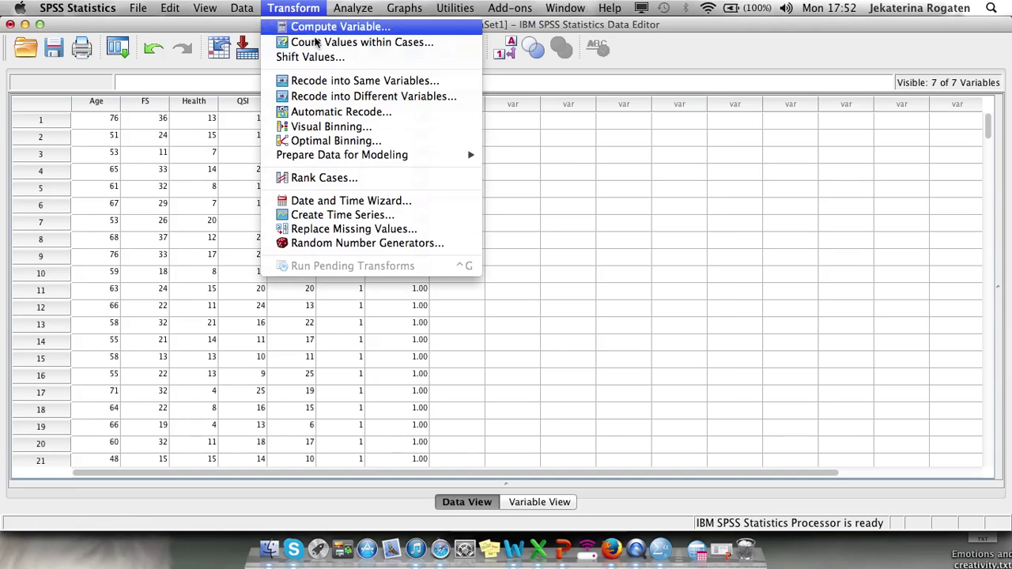
left_click(344, 96)
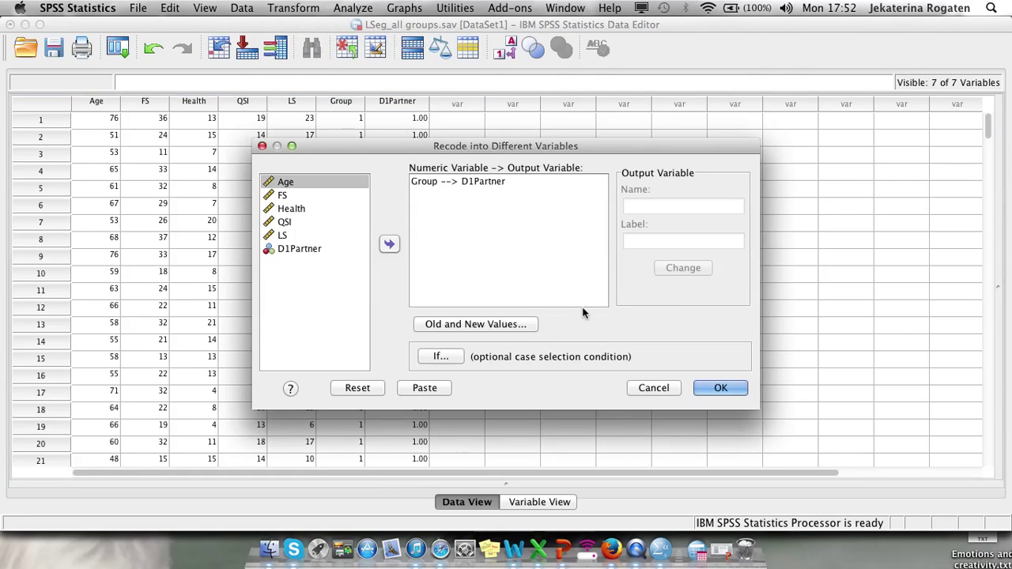
left_click(358, 387)
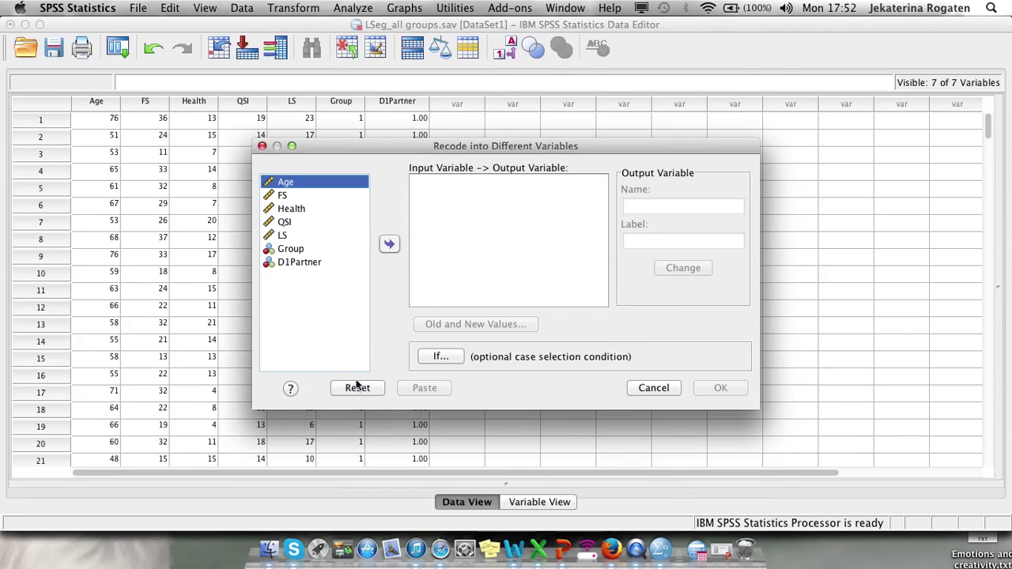
left_click(312, 253)
left_click(390, 243)
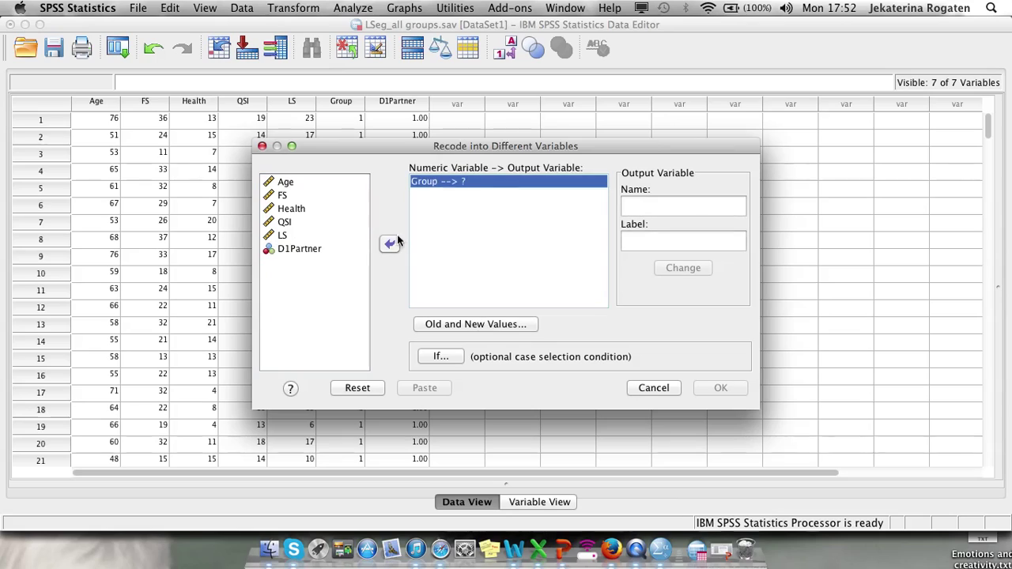
Name the output variable D2Single.
left_click(668, 204)
type("D@")
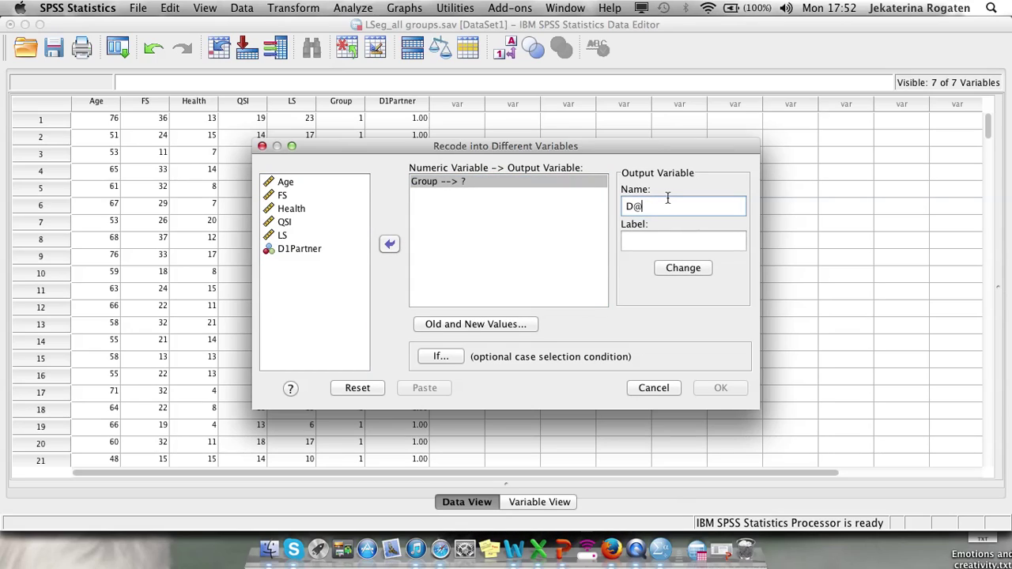
key("BackSpace")
type("2Si")
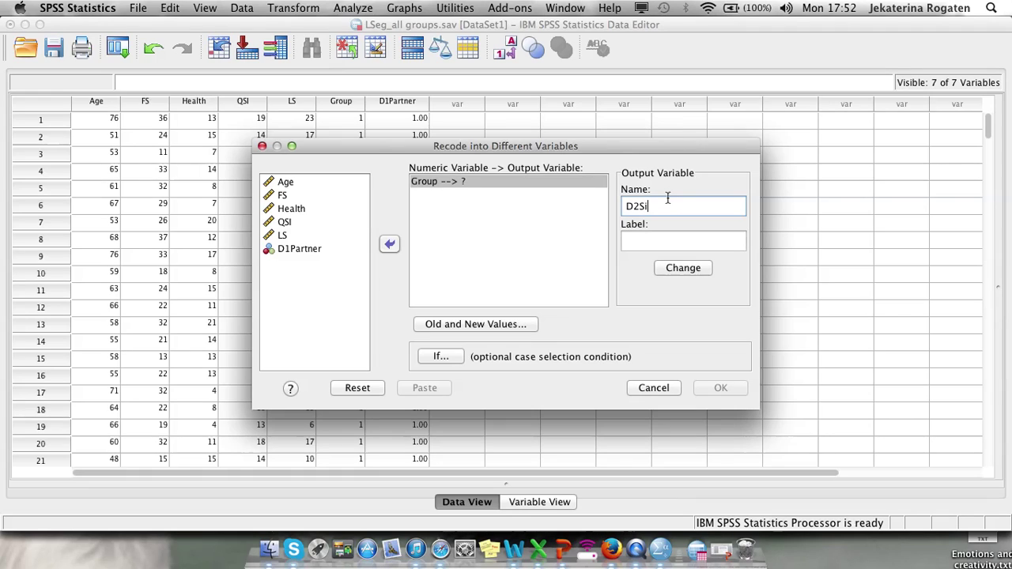
type("ngle")
Add a D2Single recoding rule that turns old Group value 1 into 0.
left_click(496, 324)
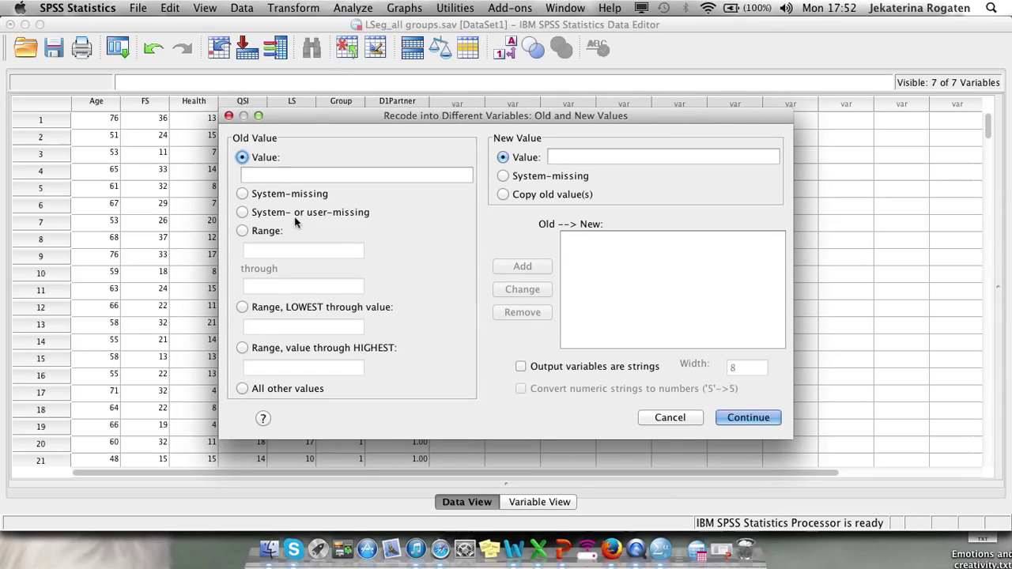
left_click(278, 177)
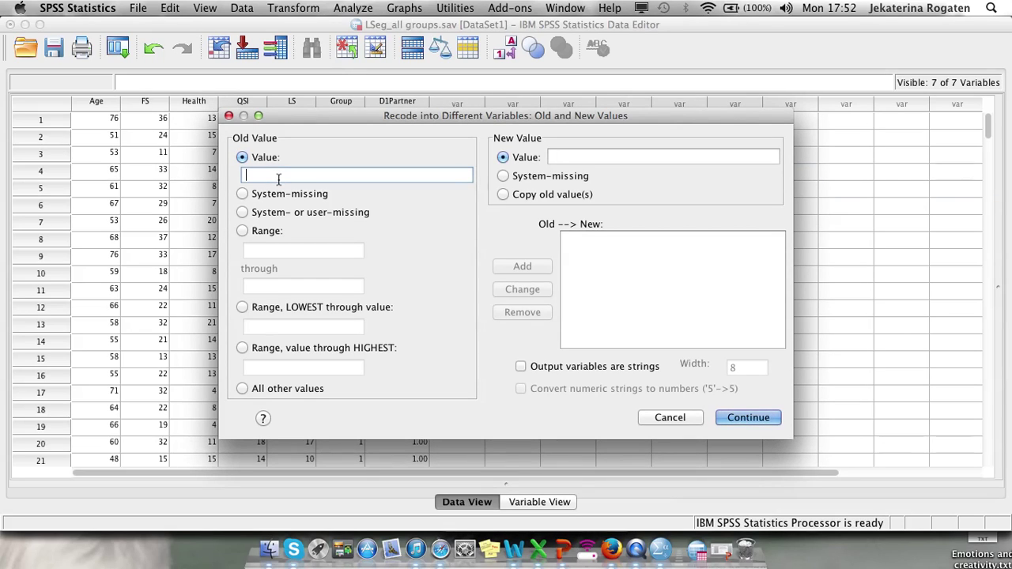
type("1")
left_click(561, 156)
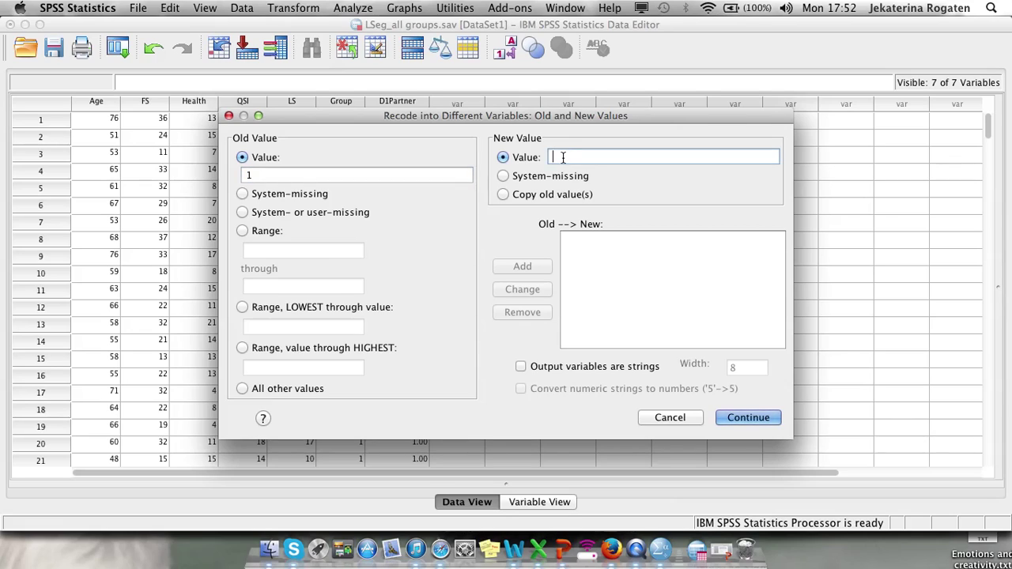
type("0")
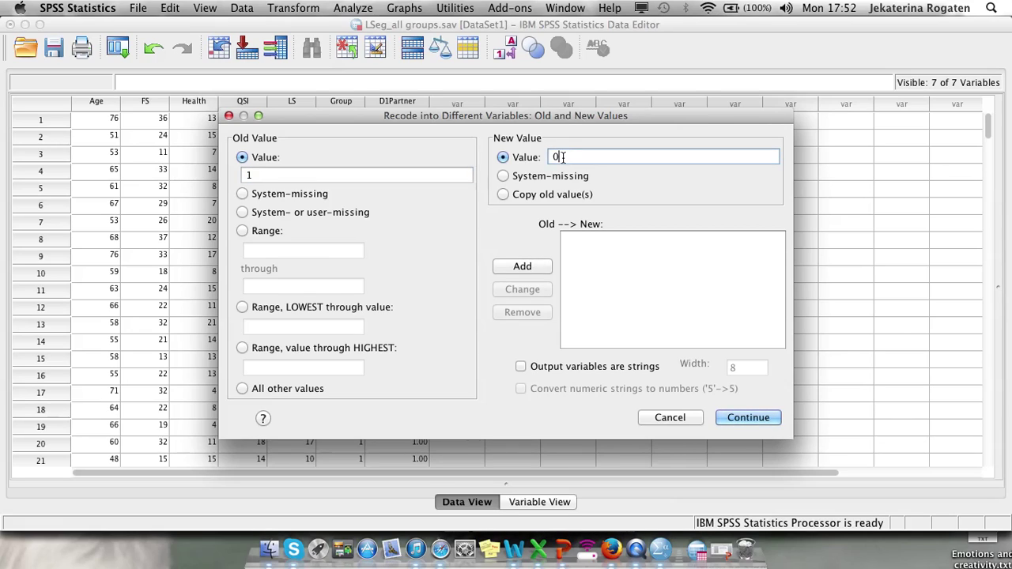
left_click(514, 272)
Add a recoding rule that turns old Group value 2 into 1.
type("2")
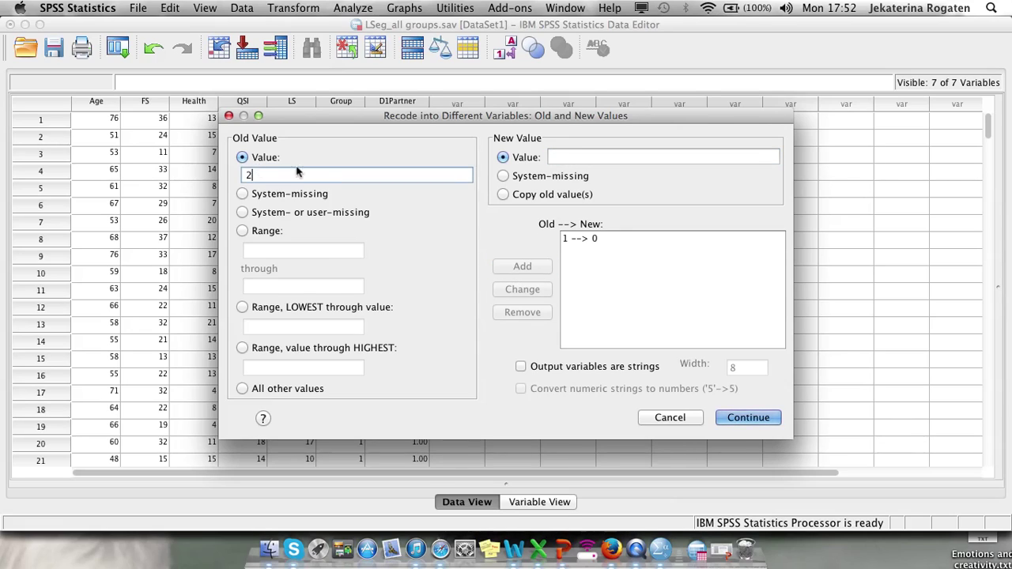
left_click(570, 158)
type("1")
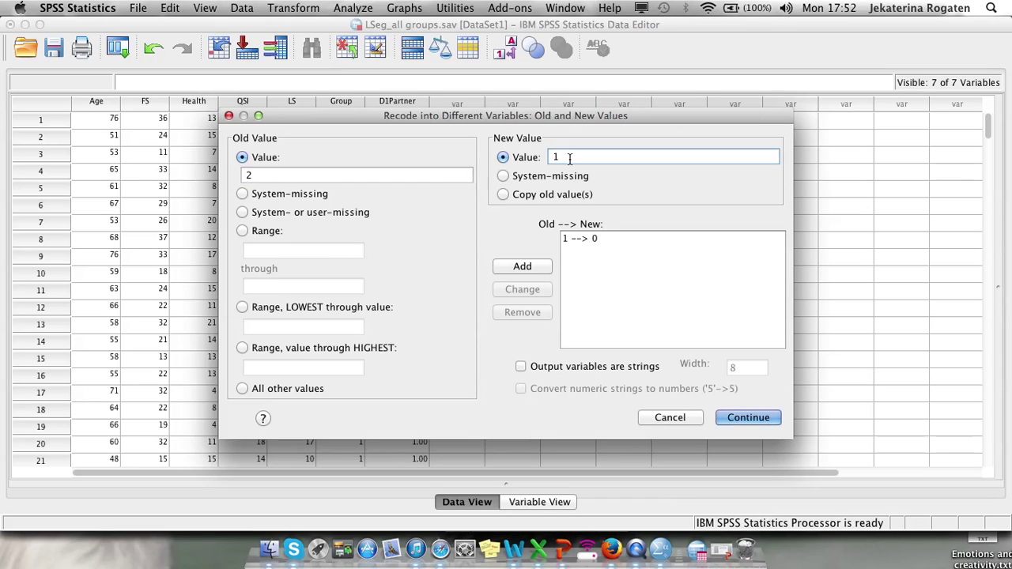
left_click(534, 267)
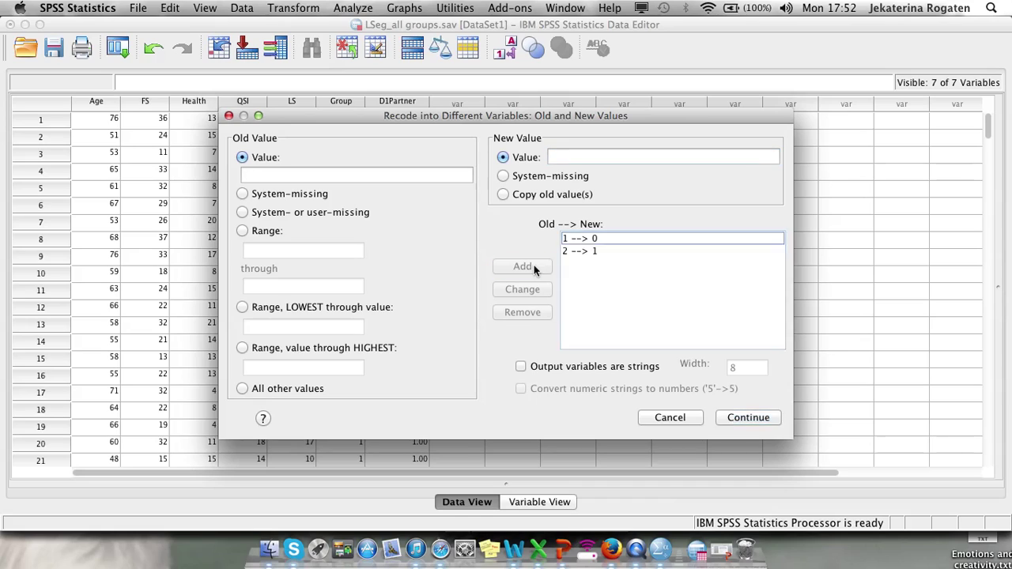
Add a recoding rule that turns old Group value 3 into 0.
left_click(395, 176)
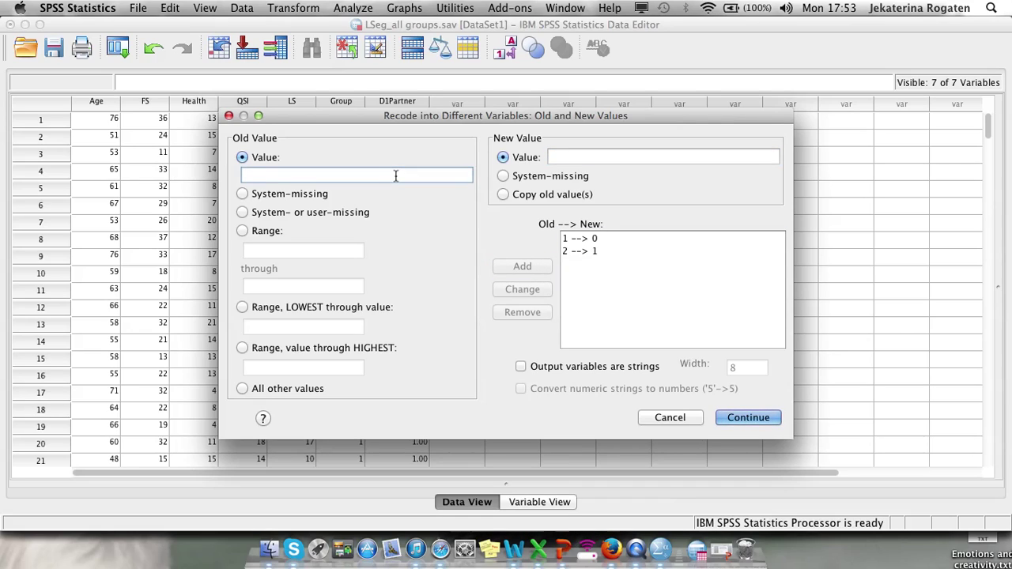
type("3")
left_click(589, 163)
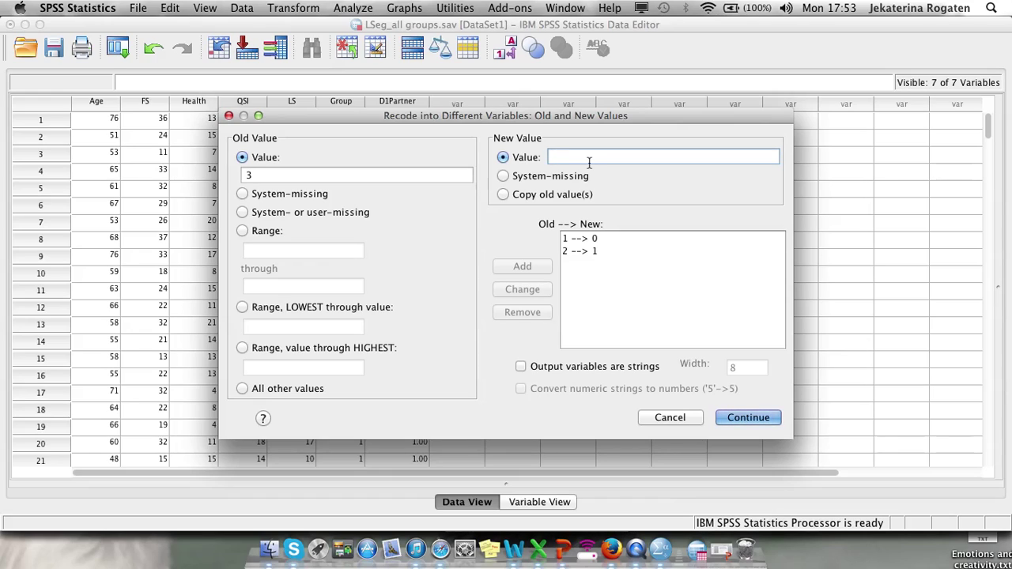
type("0")
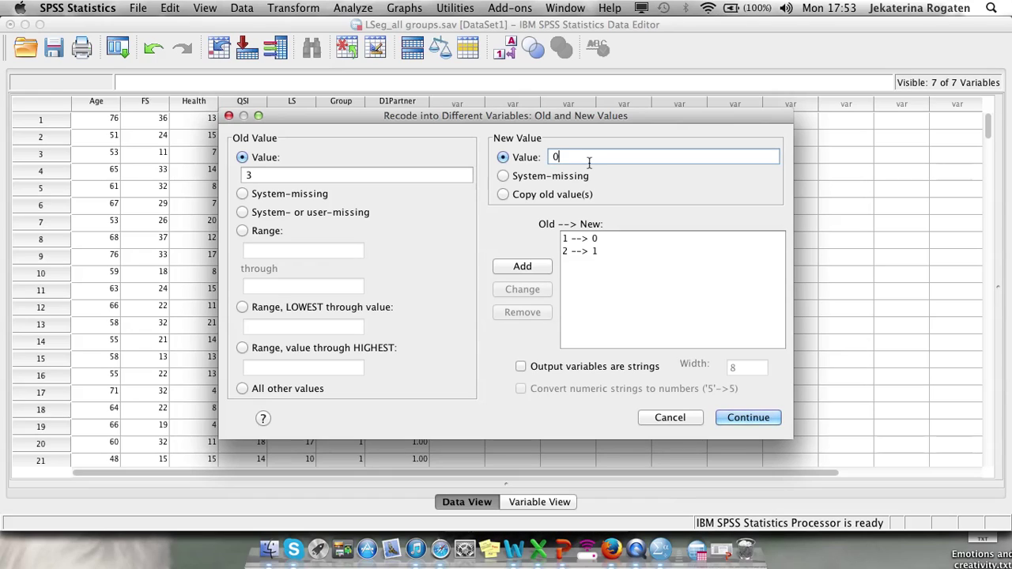
left_click(541, 266)
Accept the recoding rules, assign D2Single as the output variable for Group, and run the recode.
left_click(735, 417)
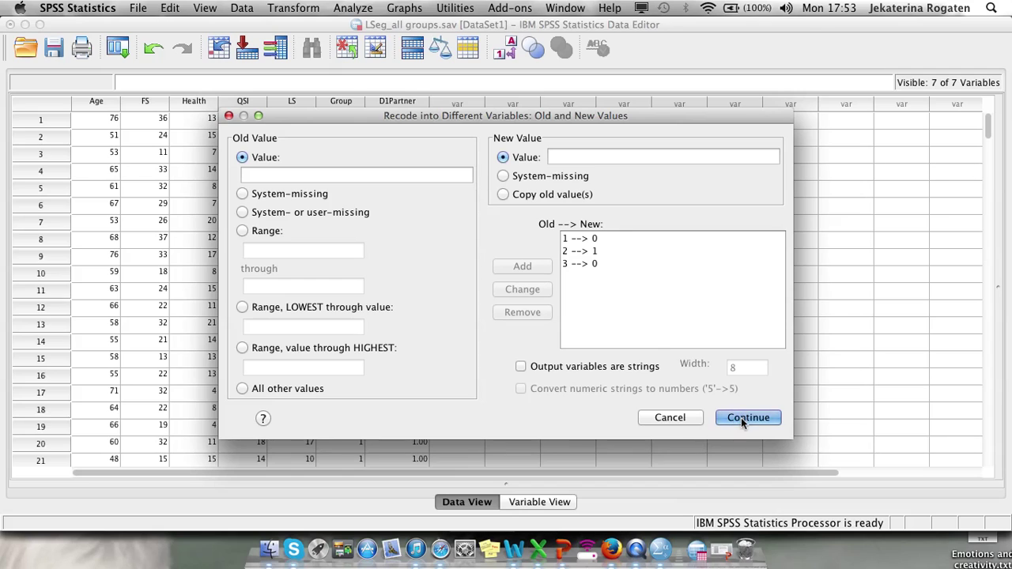
left_click(677, 270)
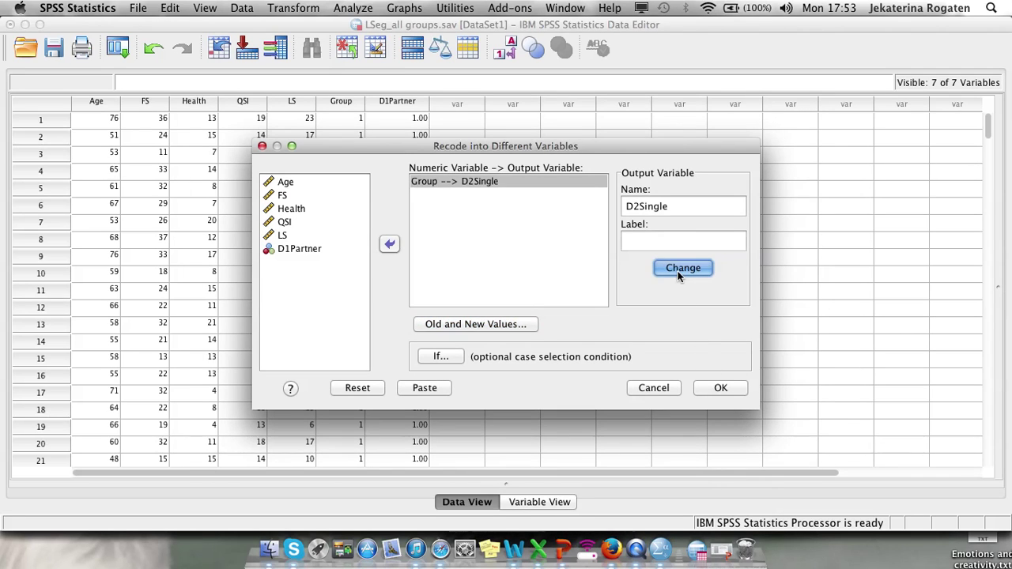
left_click(716, 386)
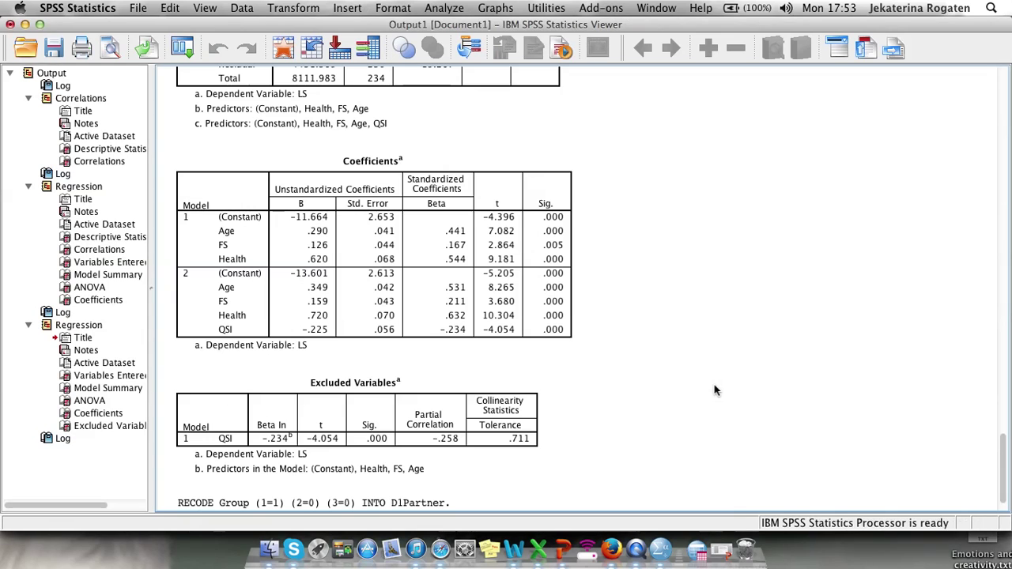
Return to the LSeg_all groups.sav data and examine the D2Single codes against Group and D1Partner across the cases.
key("F3")
left_click(669, 388)
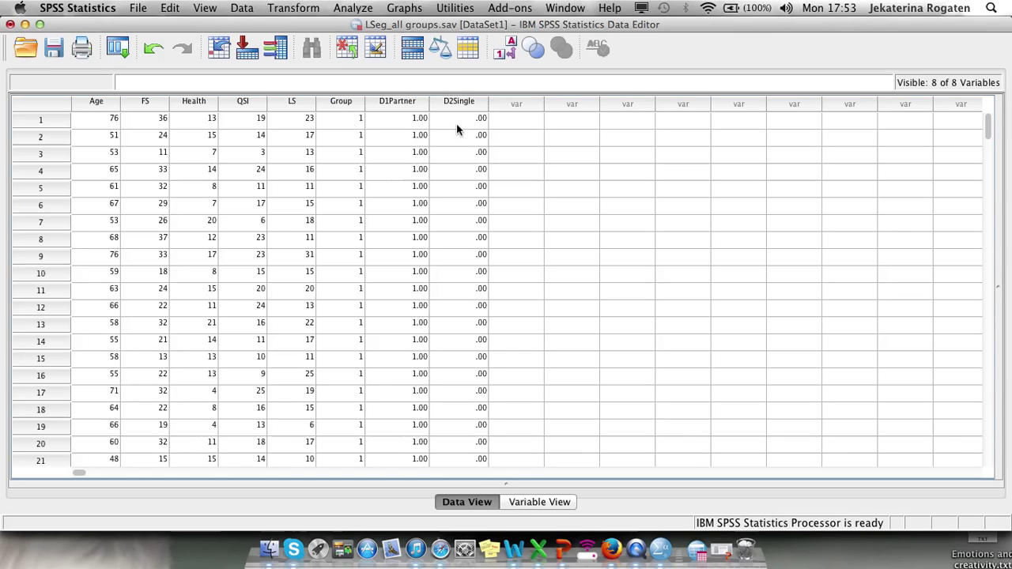
scroll(474, 334, "down", 7)
scroll(476, 333, "down", 12)
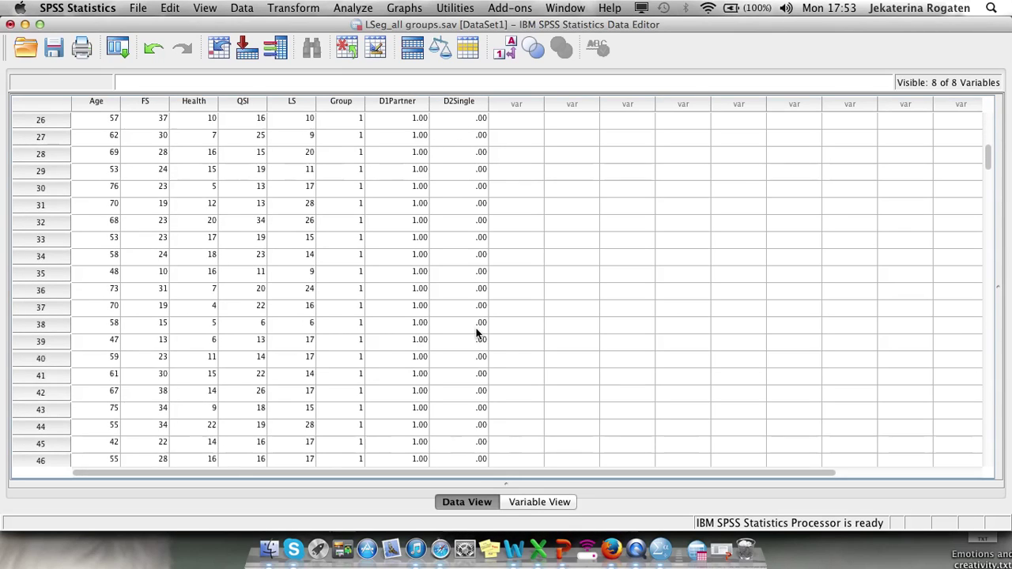
scroll(476, 334, "down", 20)
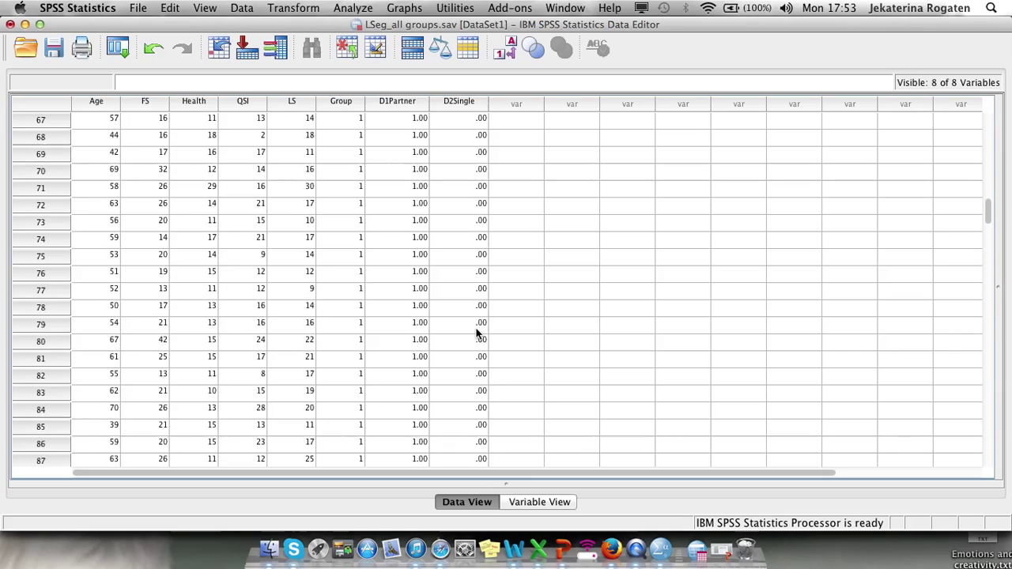
scroll(476, 334, "down", 13)
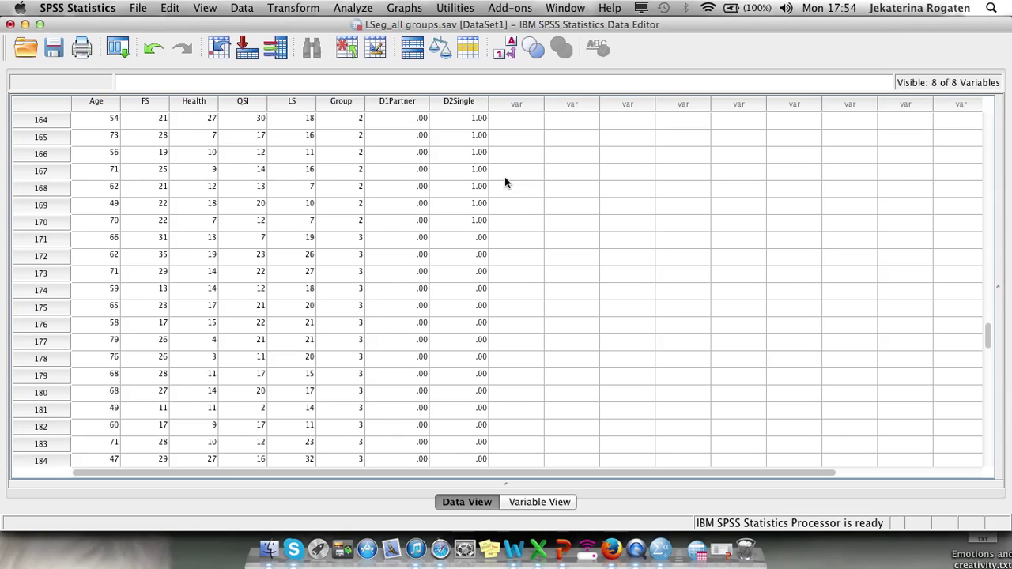
Open the Linear Regression setup for the dataset.
left_click(353, 8)
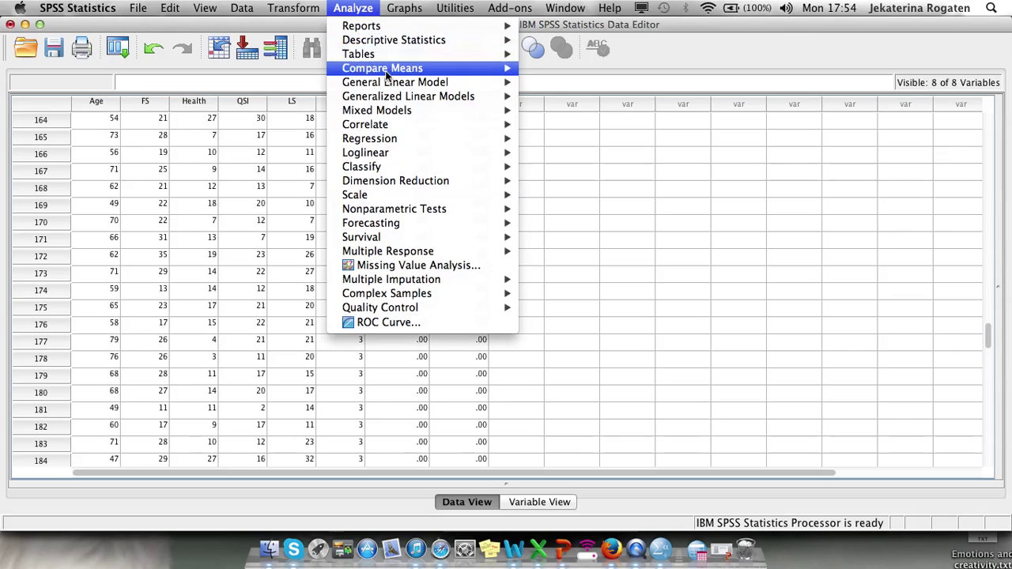
mouse_move(400, 132)
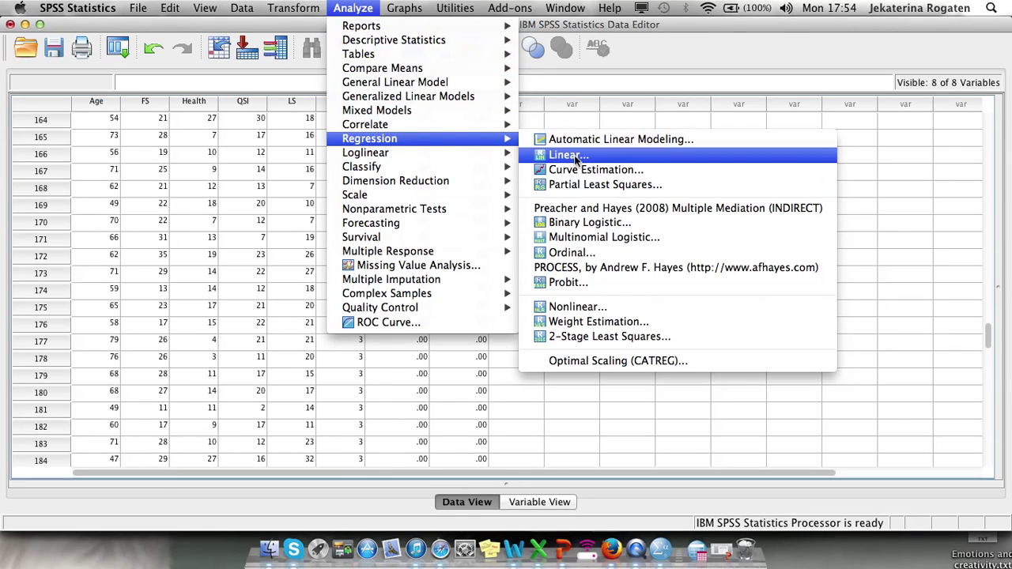
left_click(575, 156)
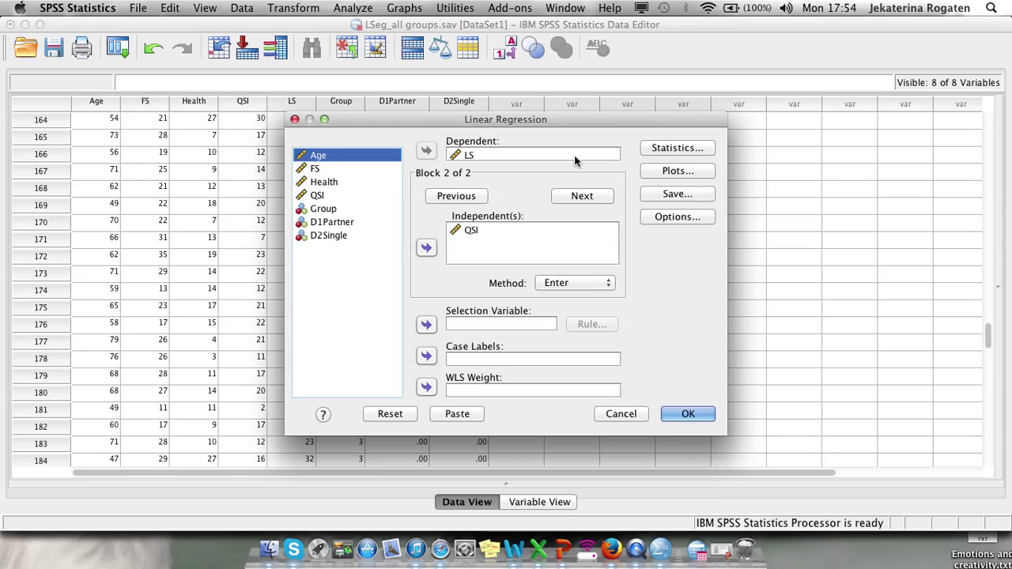
left_click(472, 231)
left_click(425, 247)
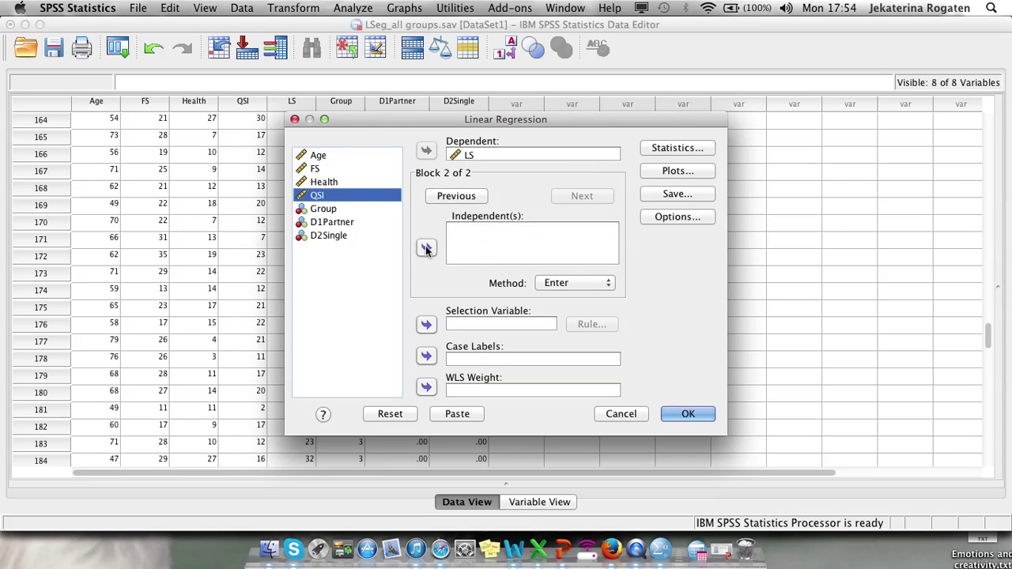
left_click(326, 159)
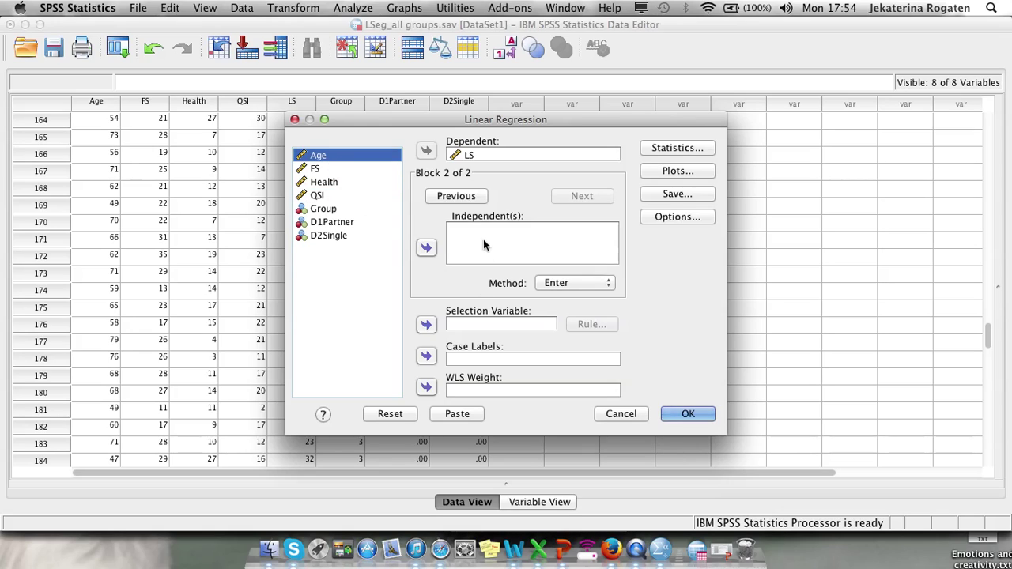
left_click(462, 195)
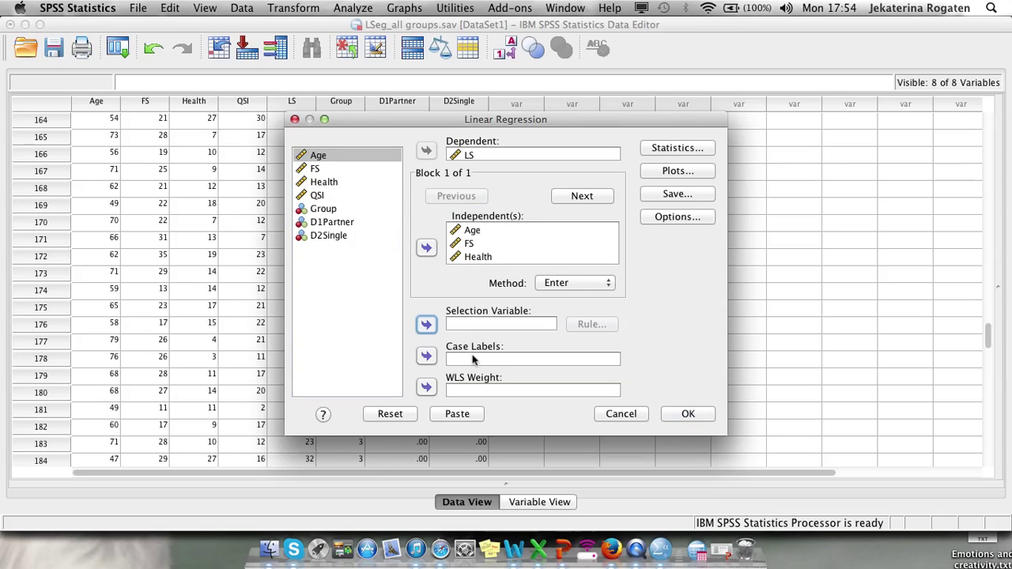
Reset the regression settings and assign LS as the dependent variable.
left_click(410, 414)
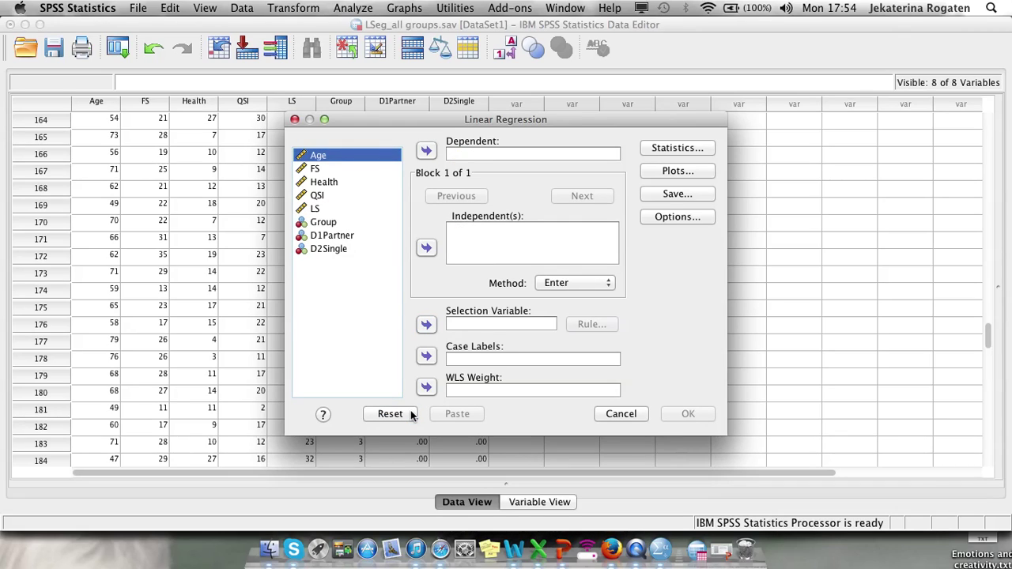
left_click(331, 196)
left_click(319, 209)
left_click(428, 150)
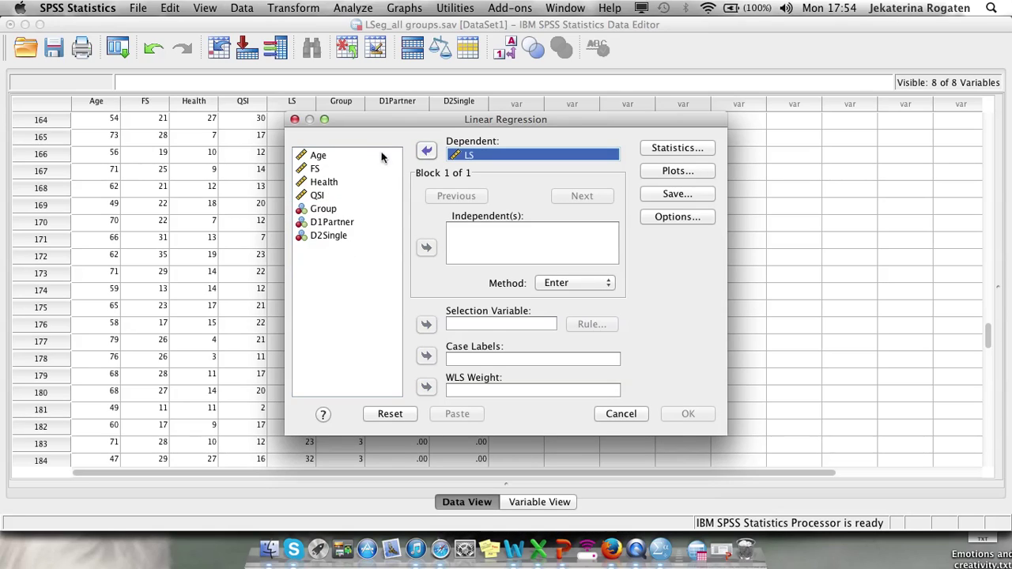
Enter Age, FS, Health and QSI as the first block of predictors and start the second block.
left_click(347, 158)
key("shift+Down")
key("shift+Down")
key("shift+Down")
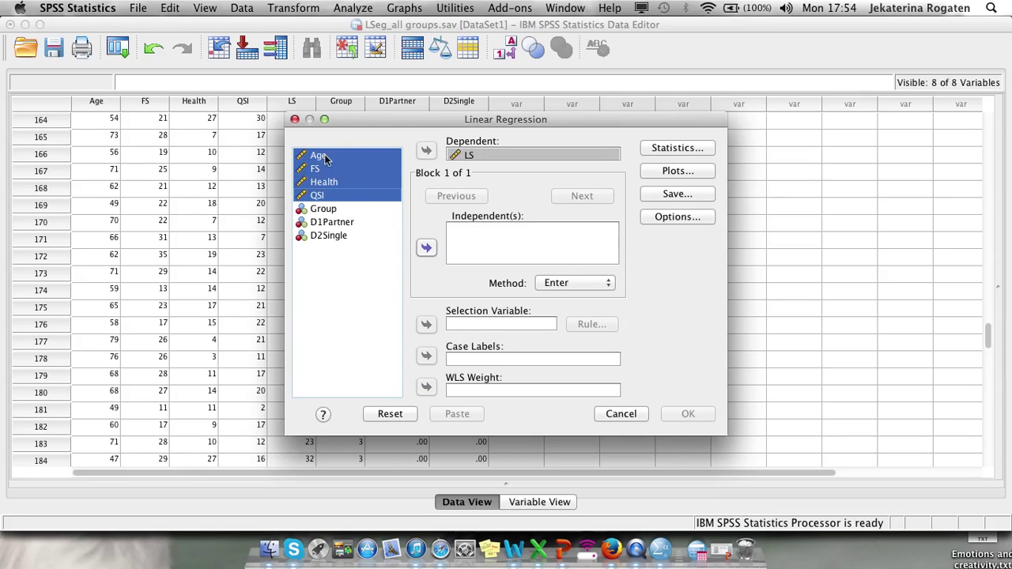
left_click(426, 248)
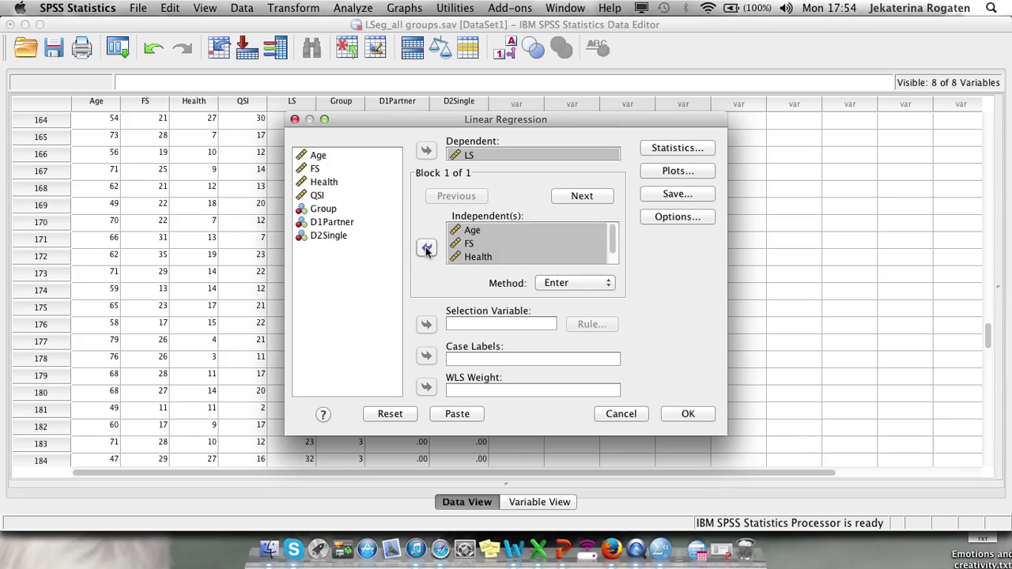
left_click(569, 199)
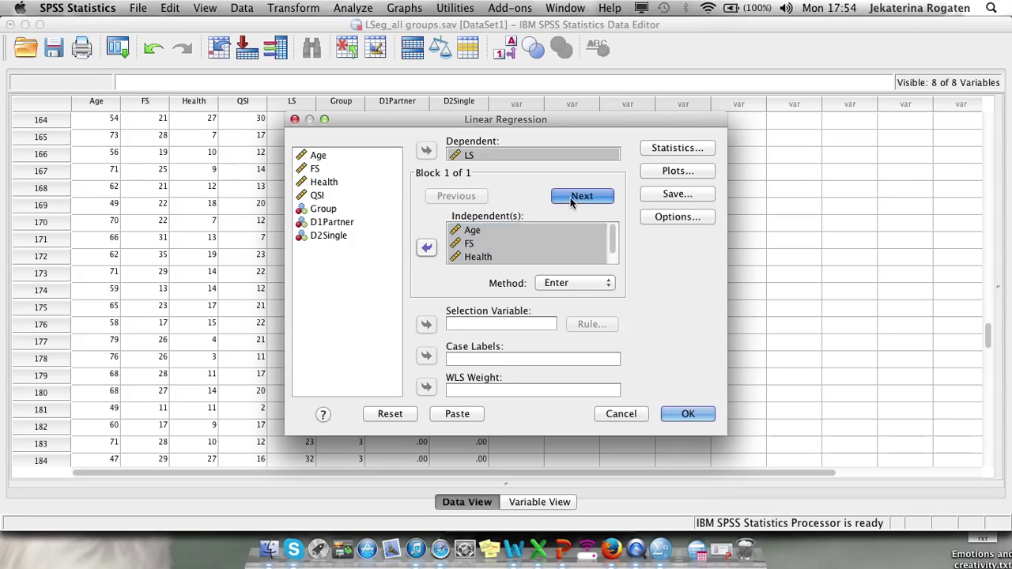
Enter D1Partner and D2Single as the second block of predictors.
left_click(350, 222)
key("shift+Down")
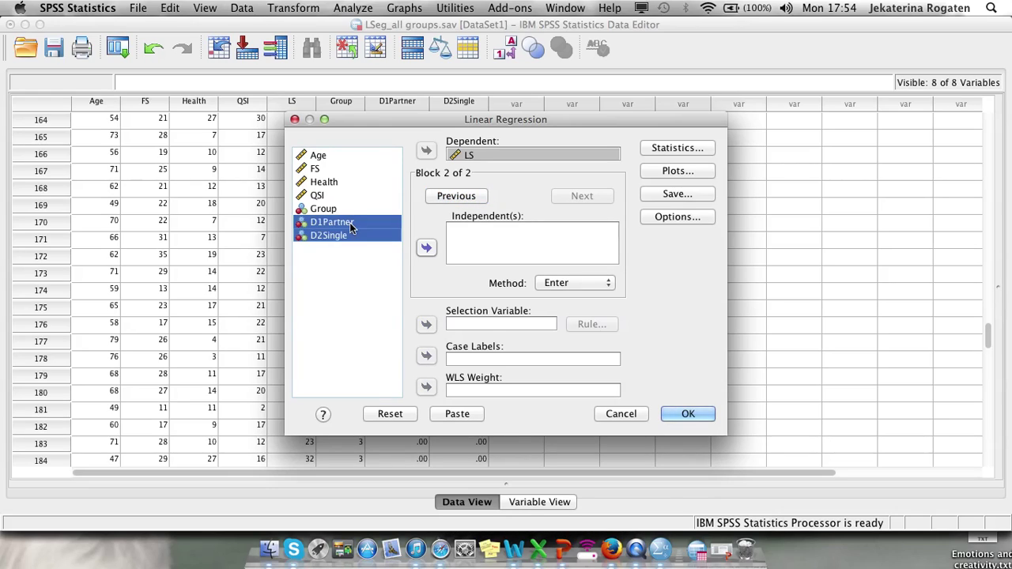
left_click(427, 248)
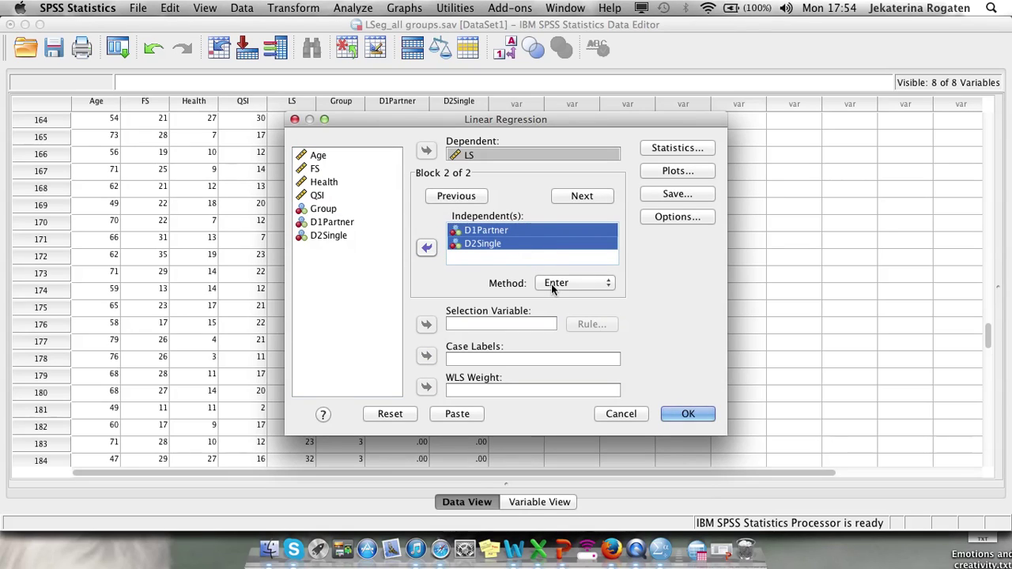
Request the R squared change statistic alongside estimates and model fit, without descriptives, and run the regression.
left_click(678, 149)
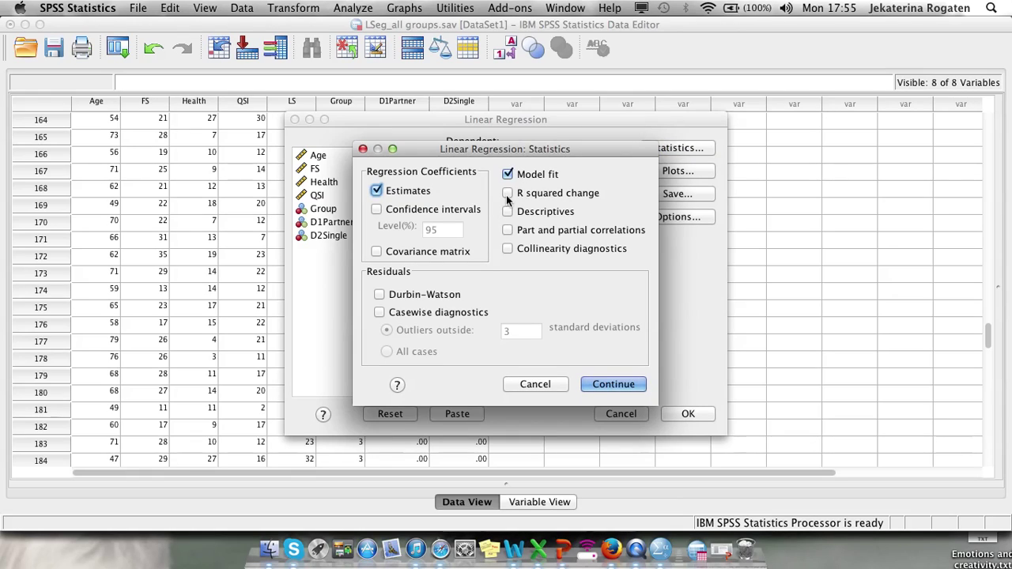
left_click(507, 194)
left_click(507, 212)
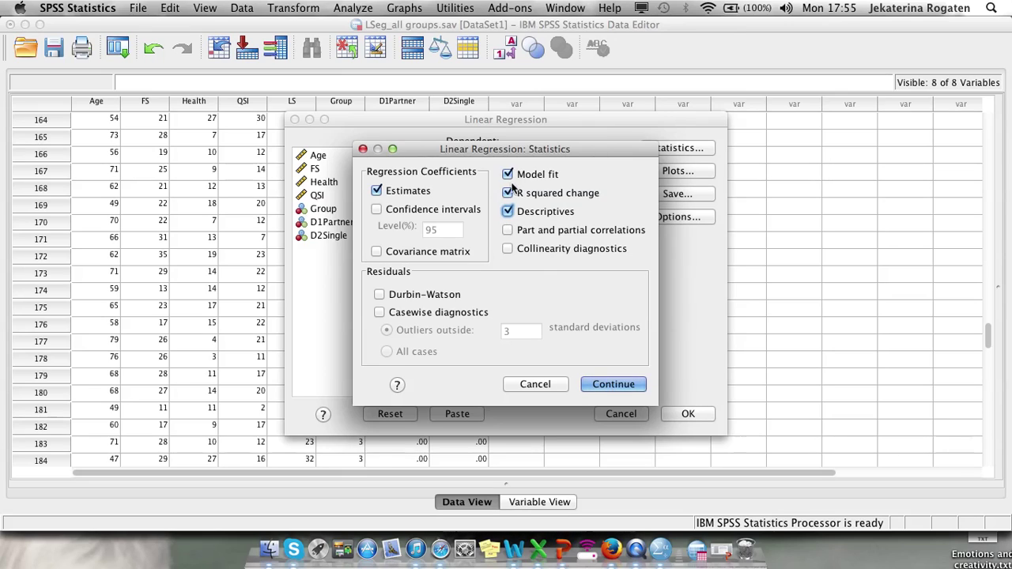
left_click(507, 211)
left_click(628, 386)
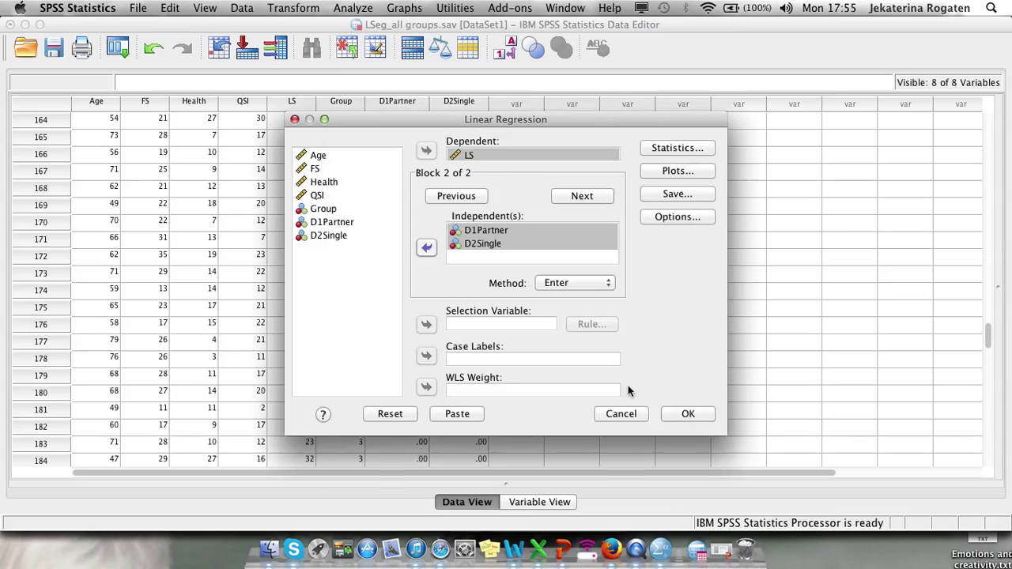
left_click(686, 419)
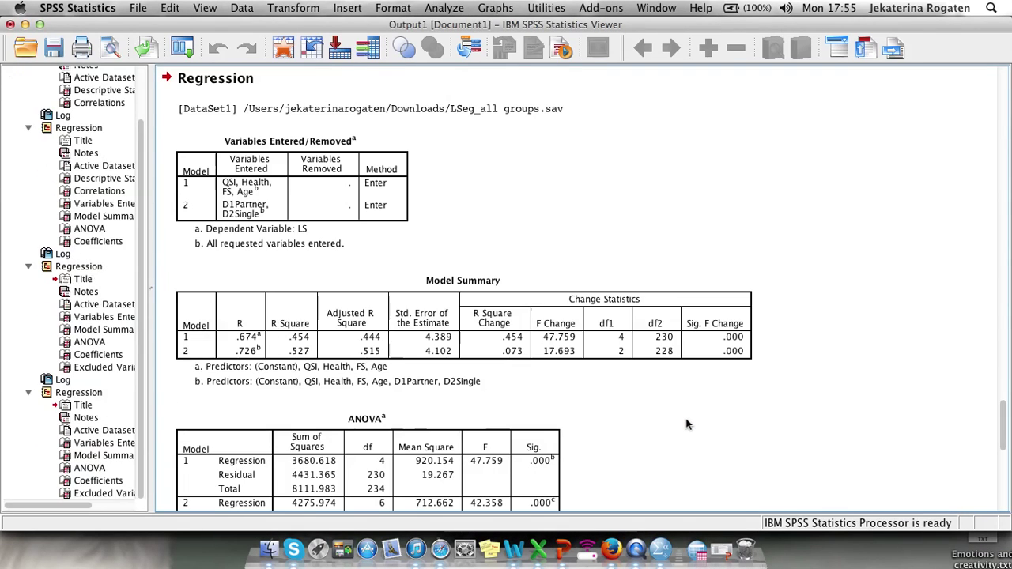
Examine the Variables Entered, Model Summary and ANOVA tables for both regression models.
left_click(265, 187)
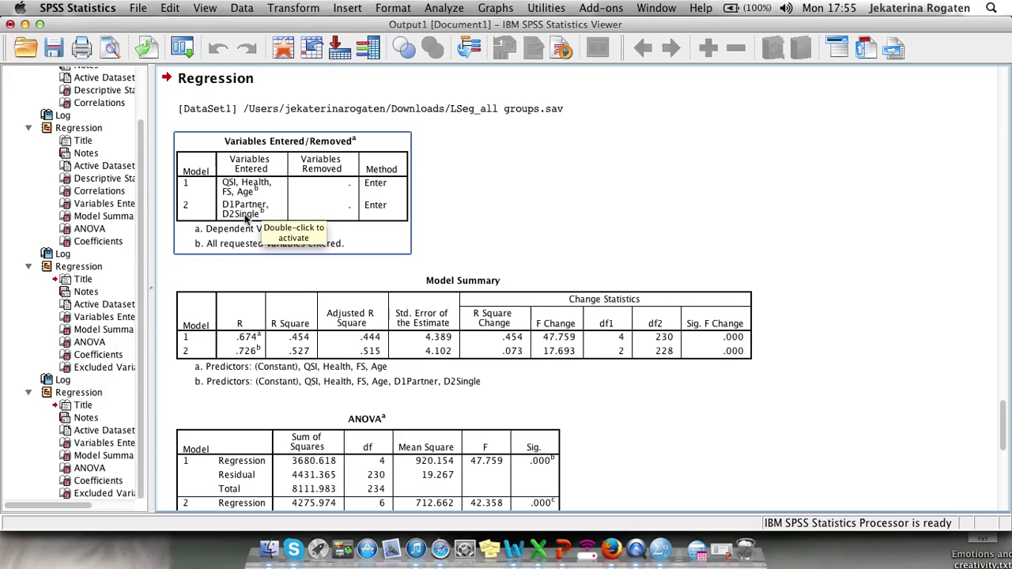
left_click(237, 348)
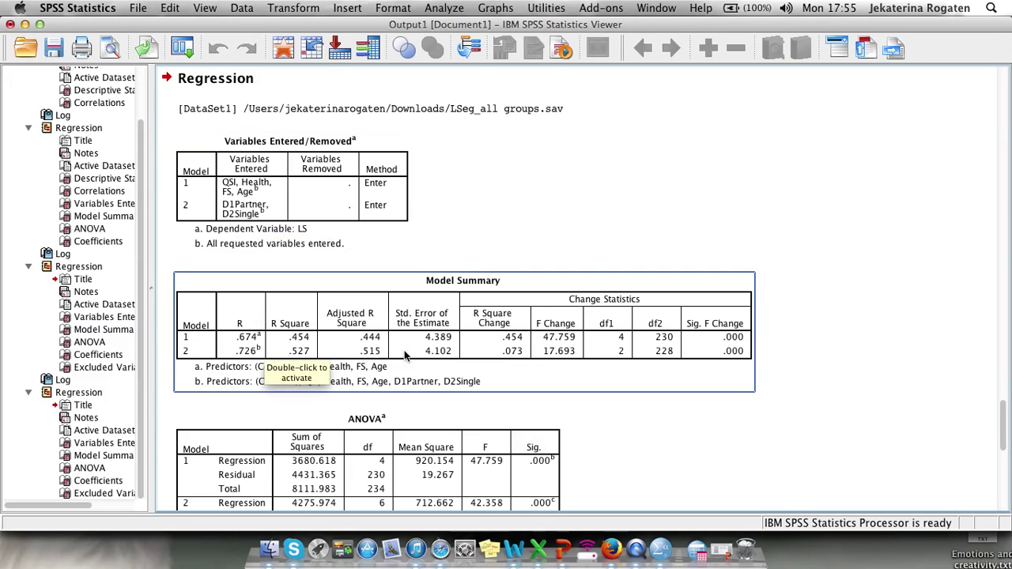
scroll(405, 356, "down", 2)
left_click(312, 309)
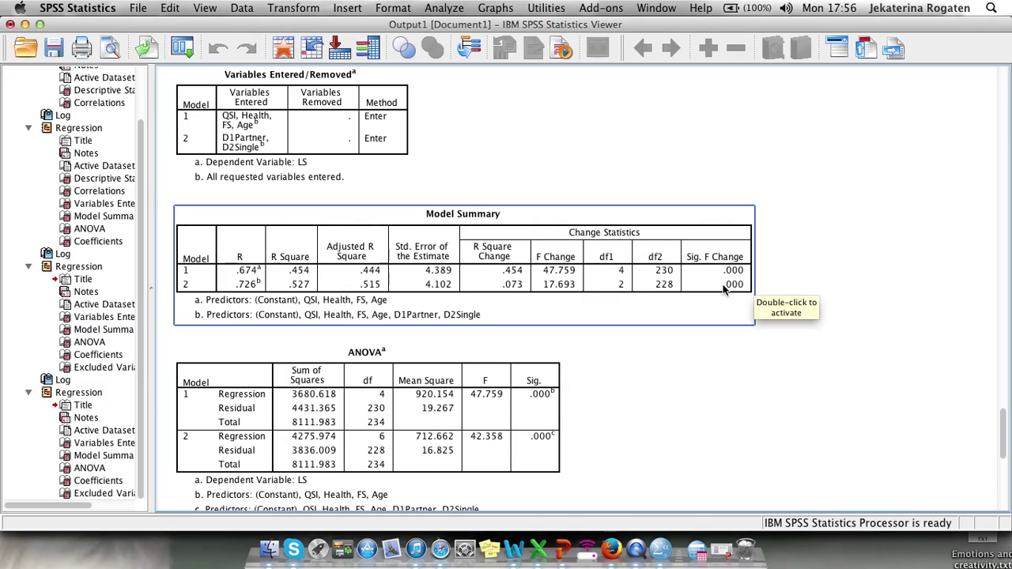
left_click(554, 423)
scroll(558, 424, "down", 5)
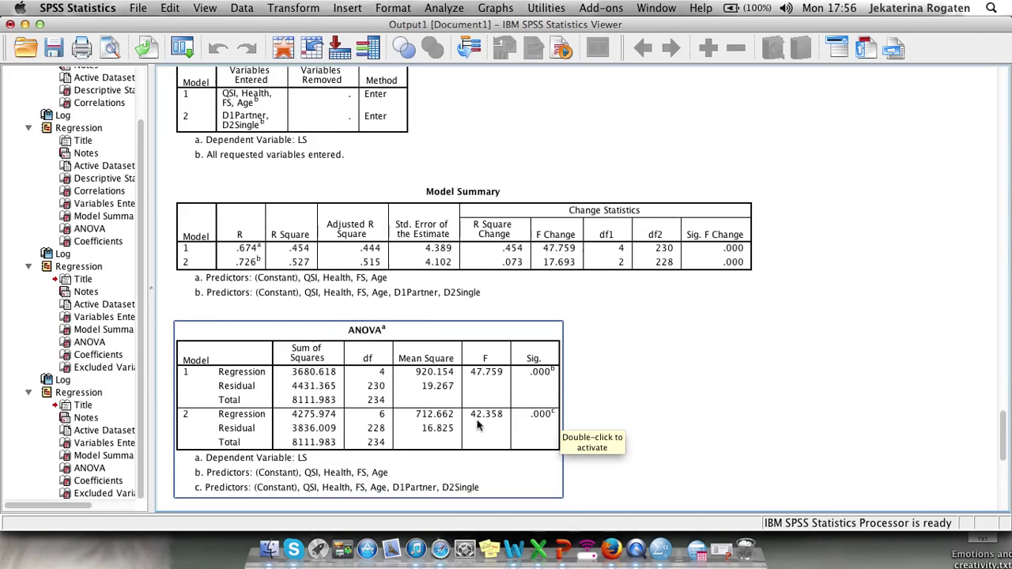
left_click(477, 425)
left_click(451, 313)
left_click(579, 295)
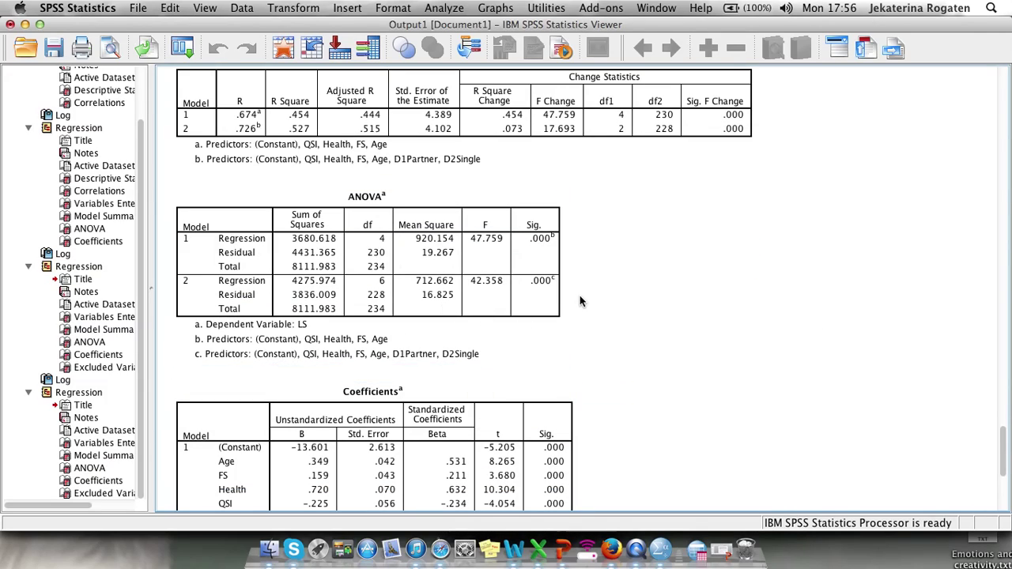
Examine the Coefficients table, comparing the predictors of both models and the D1Partner and D2Single effects.
scroll(609, 366, "down", 6)
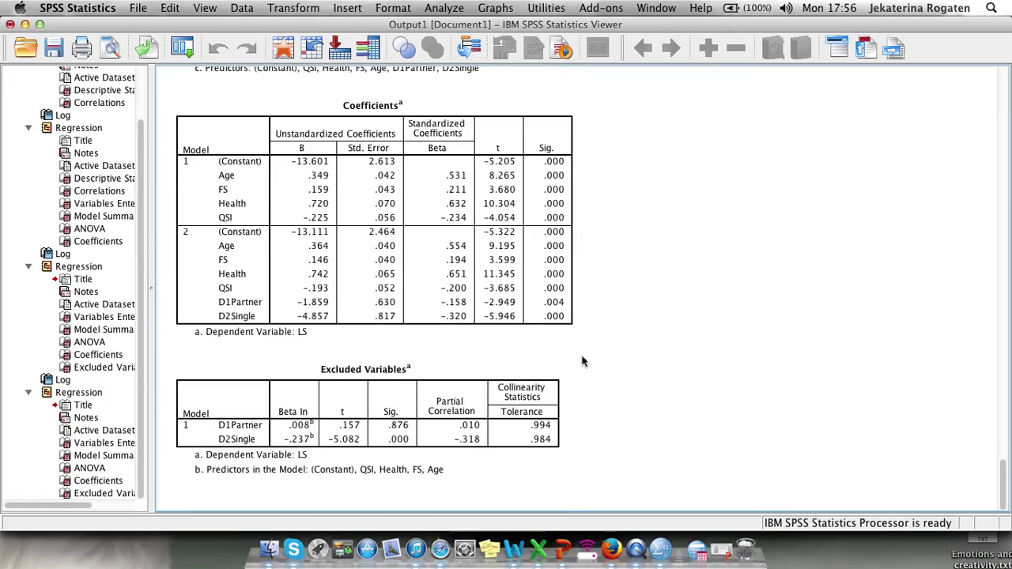
left_click(249, 184)
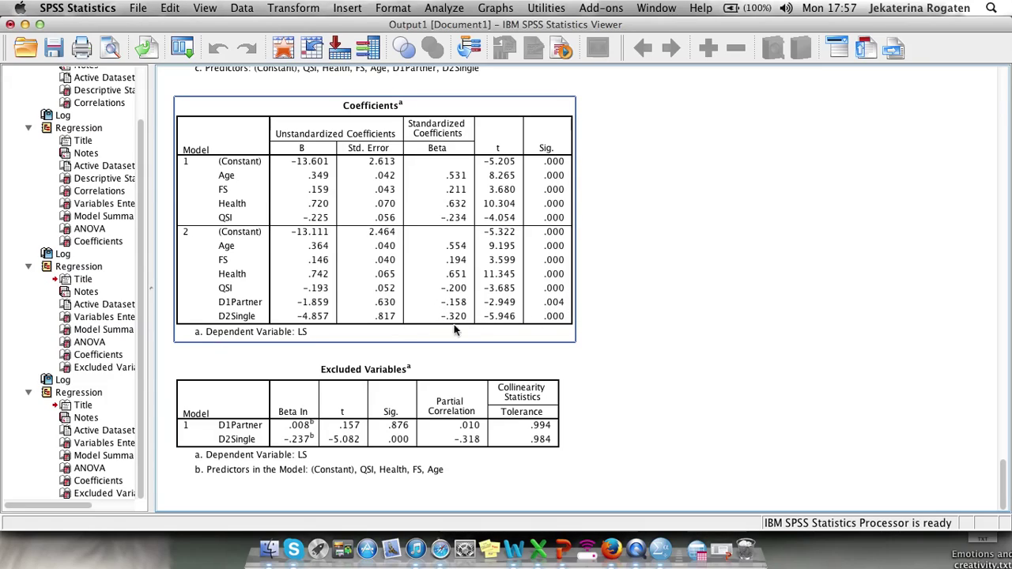
left_click(605, 349)
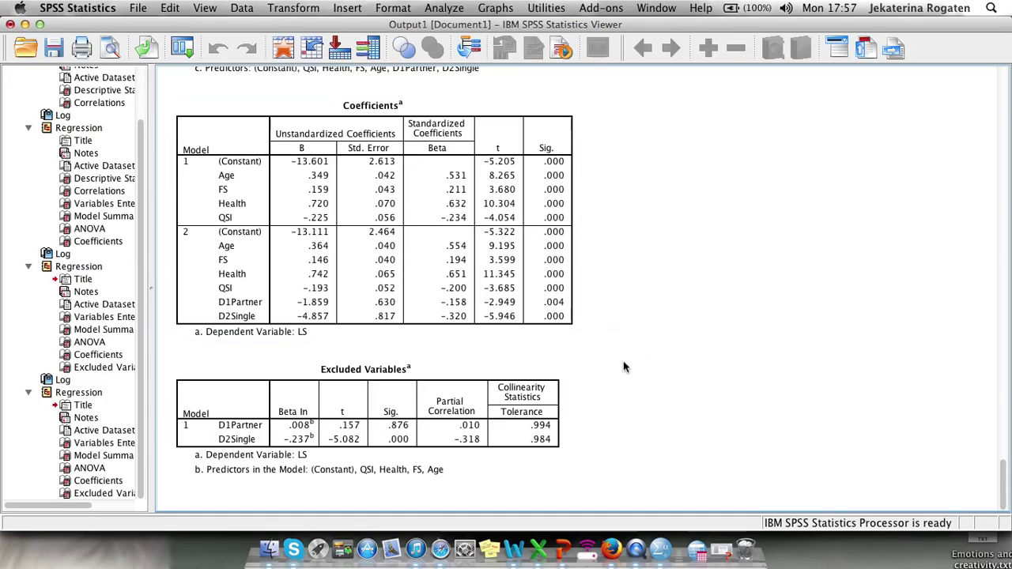
left_click(557, 299)
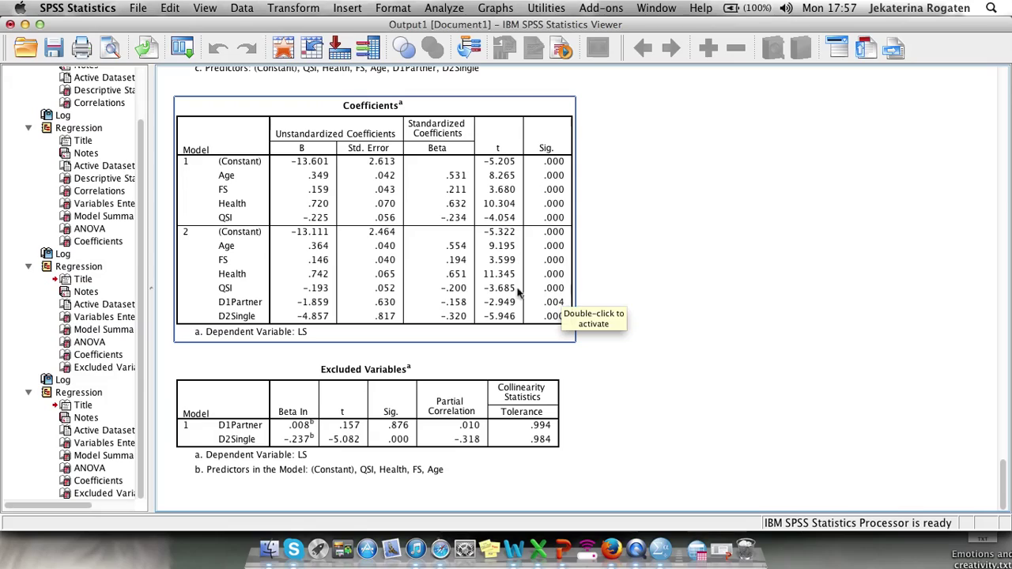
left_click(589, 315)
left_click(574, 315)
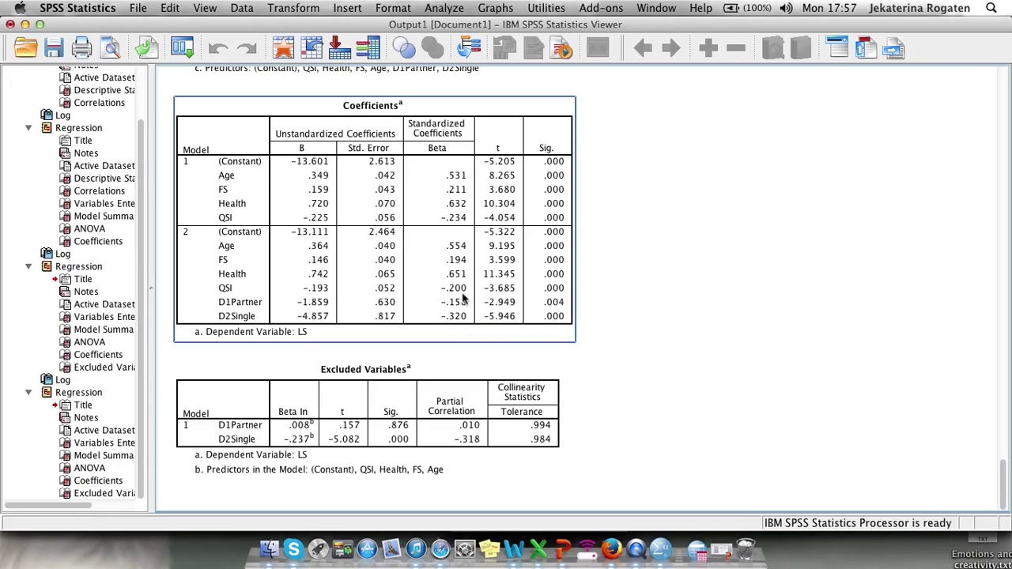
left_click(629, 293)
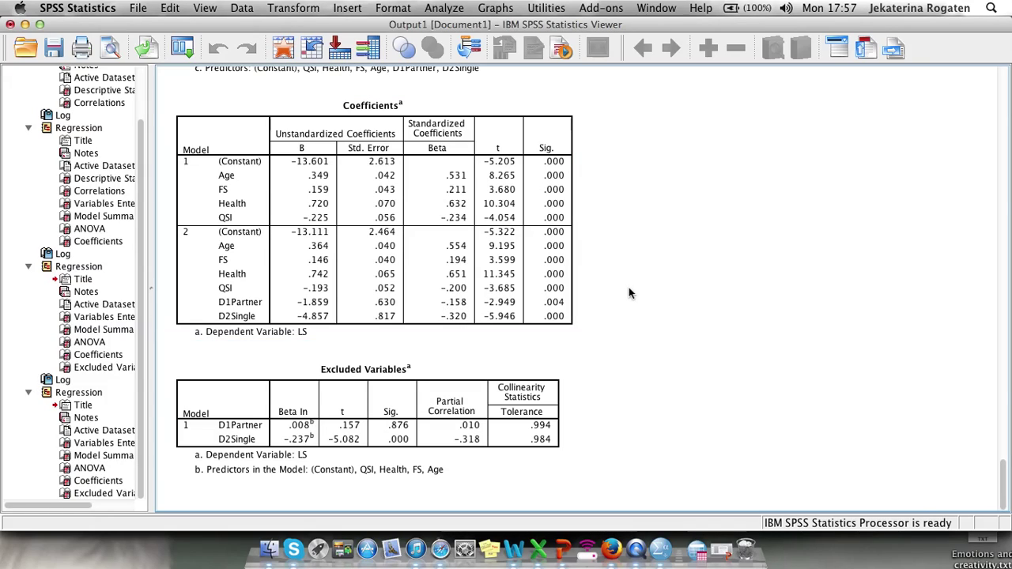
Review the R square change in the Model Summary again and relate it to the Coefficients table.
scroll(629, 293, "up", 10)
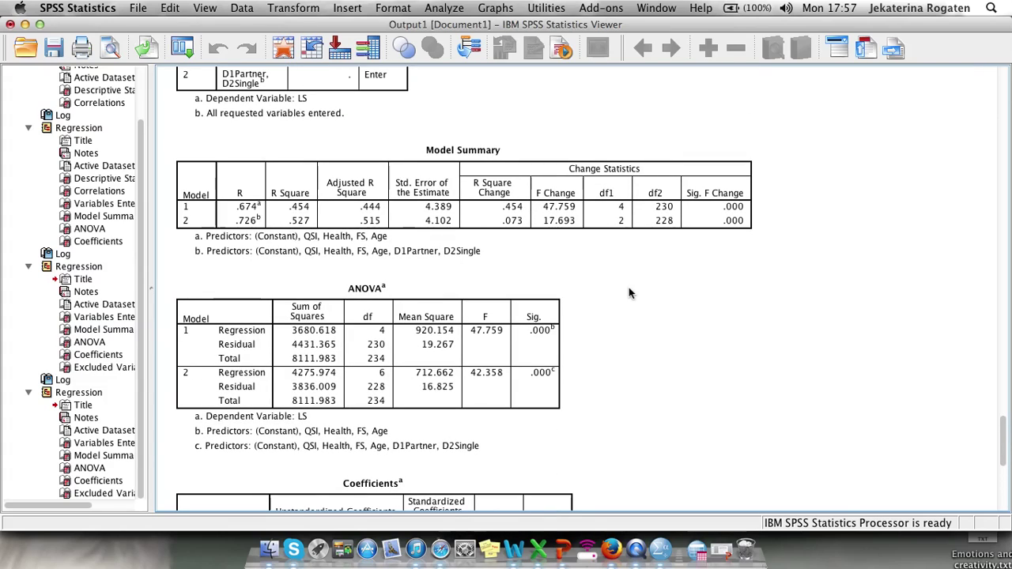
left_click(545, 289)
left_click(511, 217)
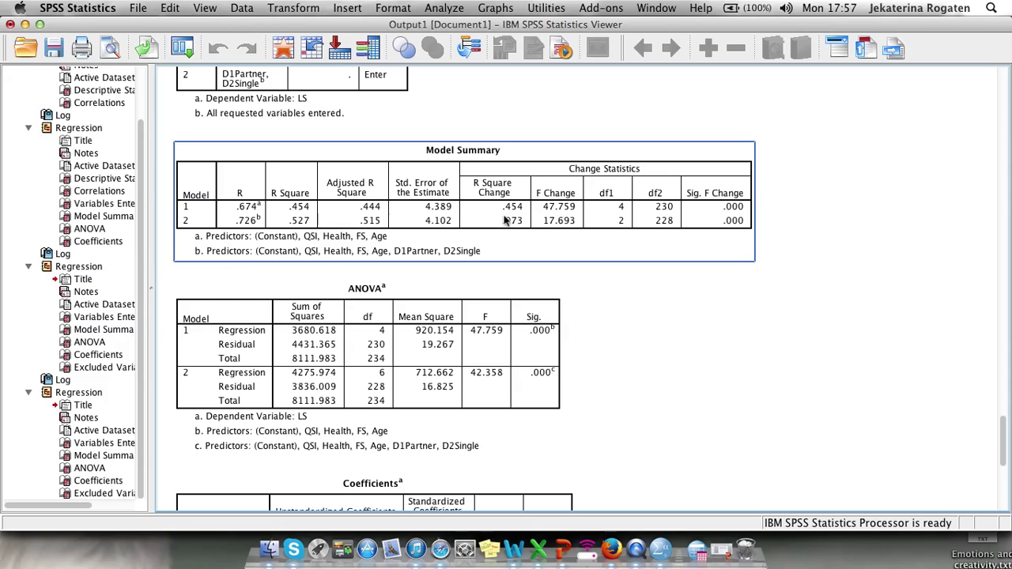
left_click(640, 326)
scroll(641, 326, "down", 4)
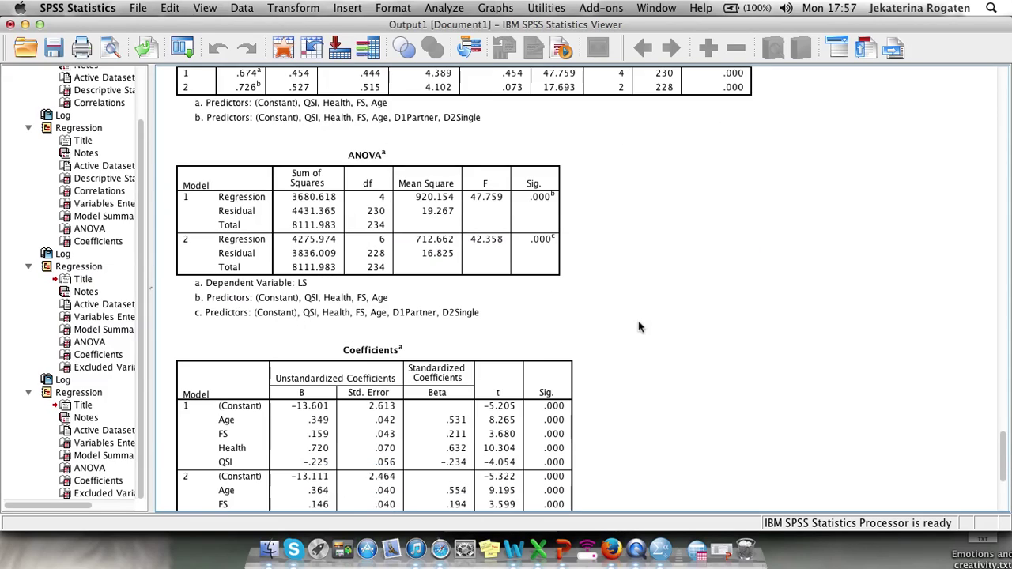
scroll(640, 327, "down", 7)
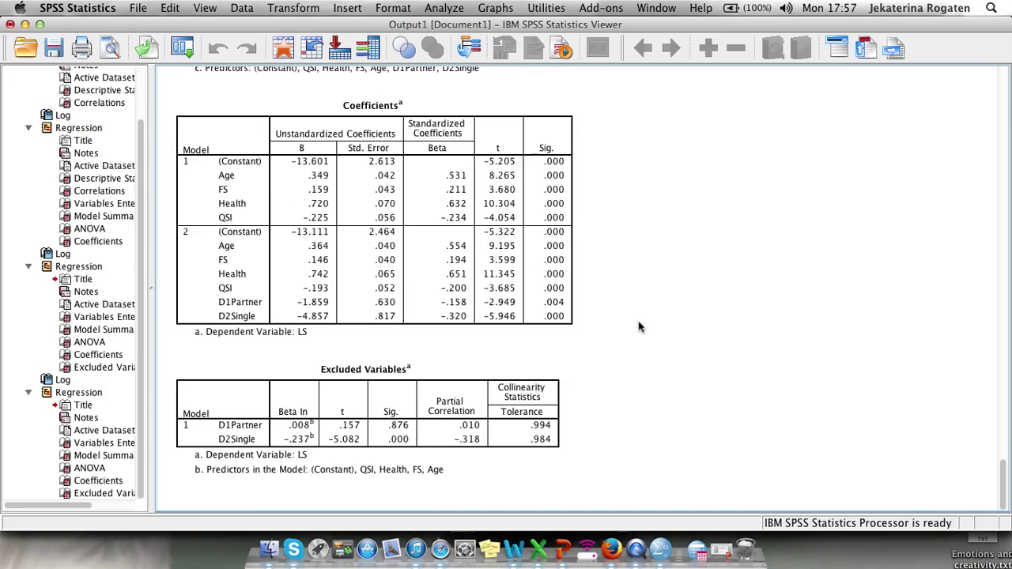
left_click(237, 155)
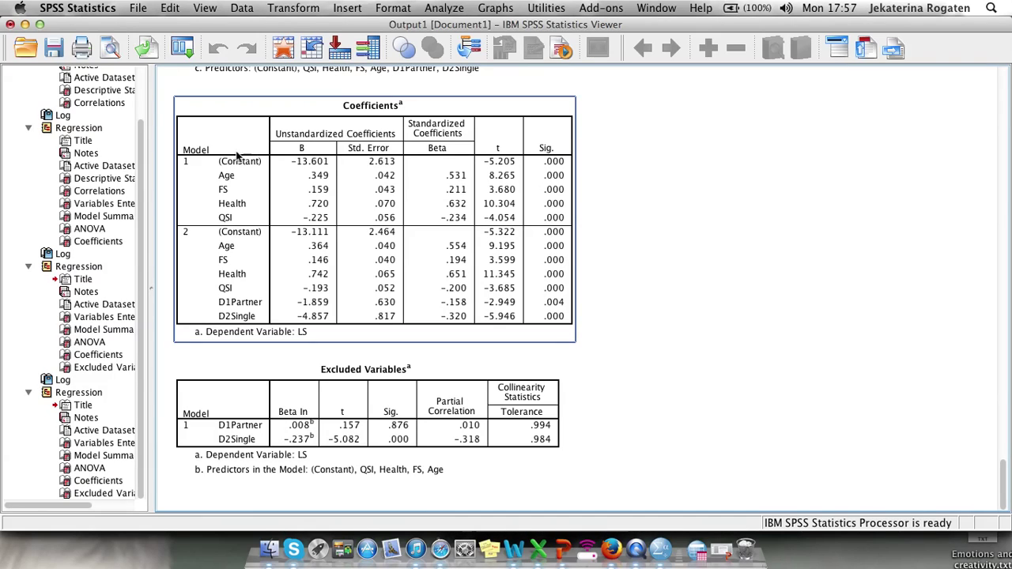
Close the output and the LSeg_all groups.sav dataset without saving either, exiting SPSS.
left_click(11, 25)
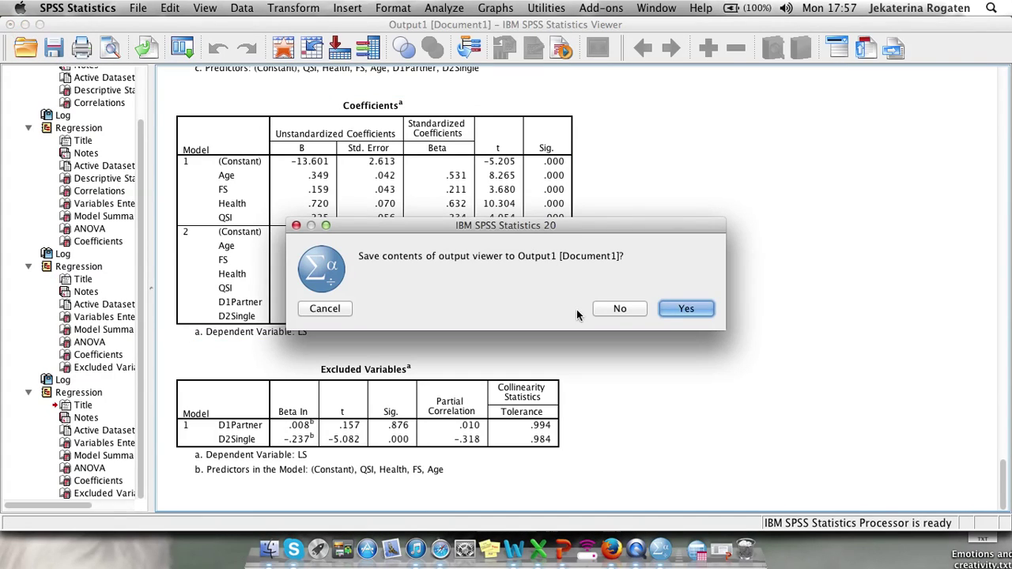
left_click(620, 308)
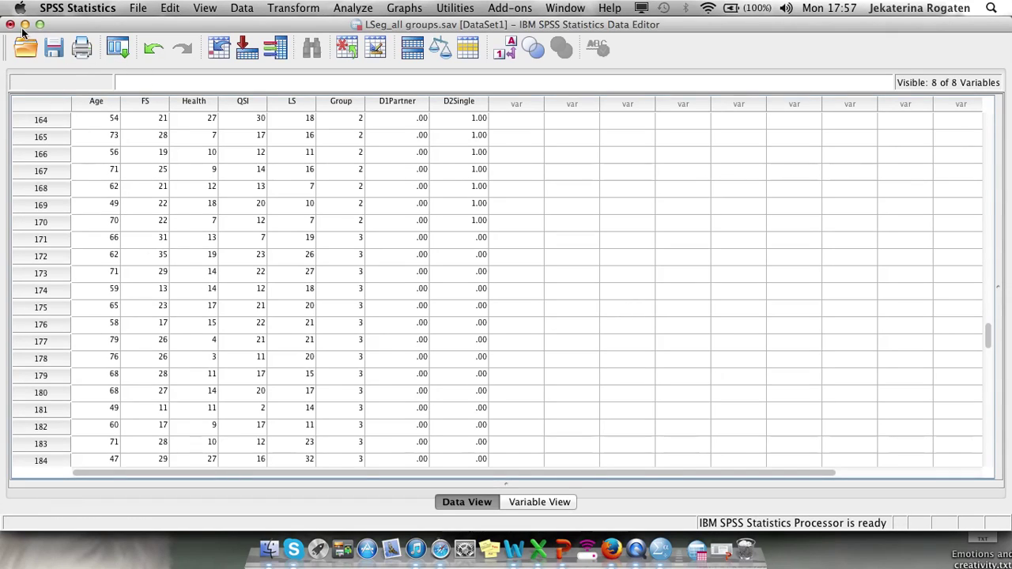
left_click(10, 25)
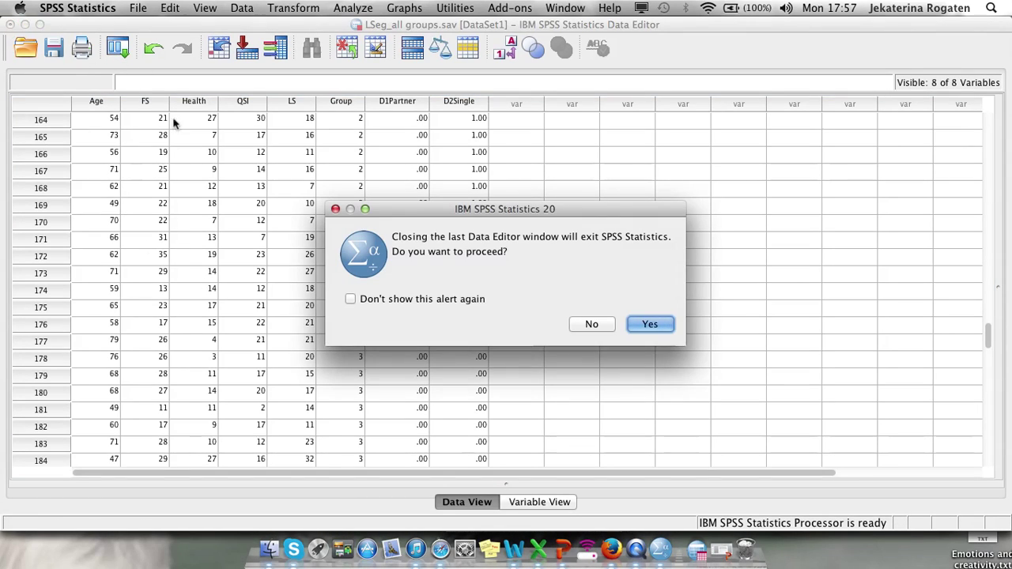
left_click(649, 324)
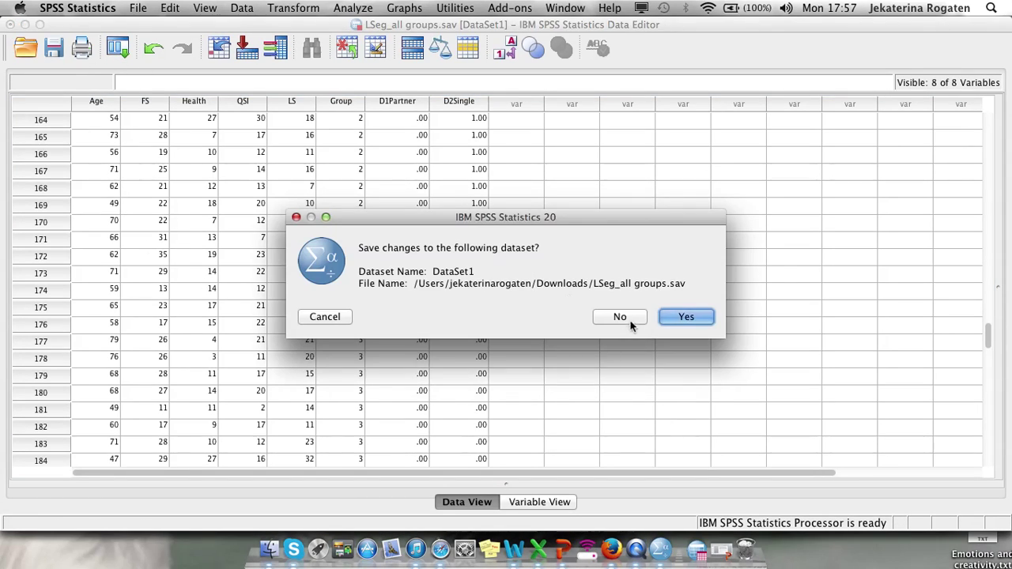
left_click(630, 323)
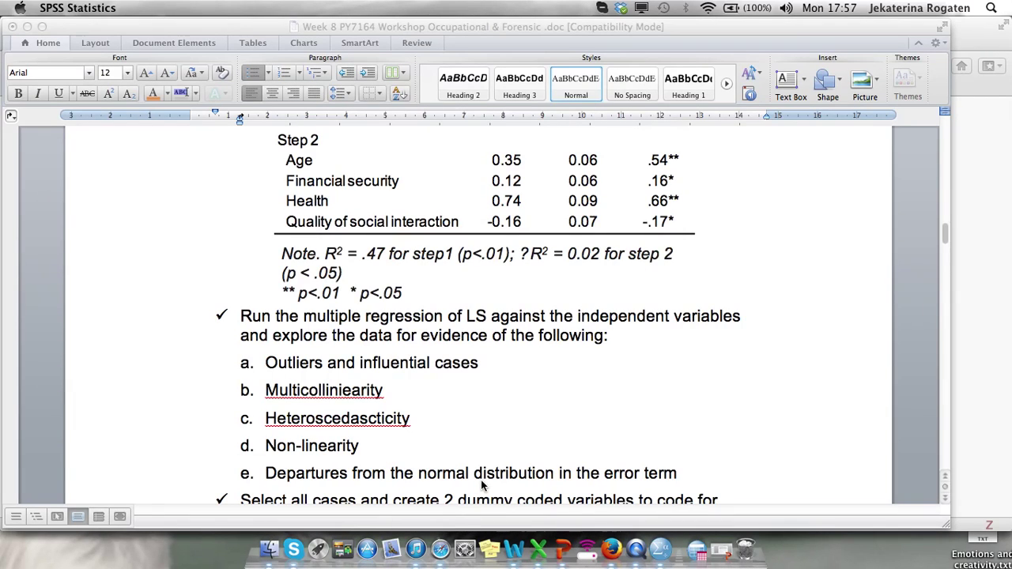
Read on in the Week 8 workshop document to the Exercise 2 & 3 instructions for the mediation example.
scroll(482, 486, "down", 15)
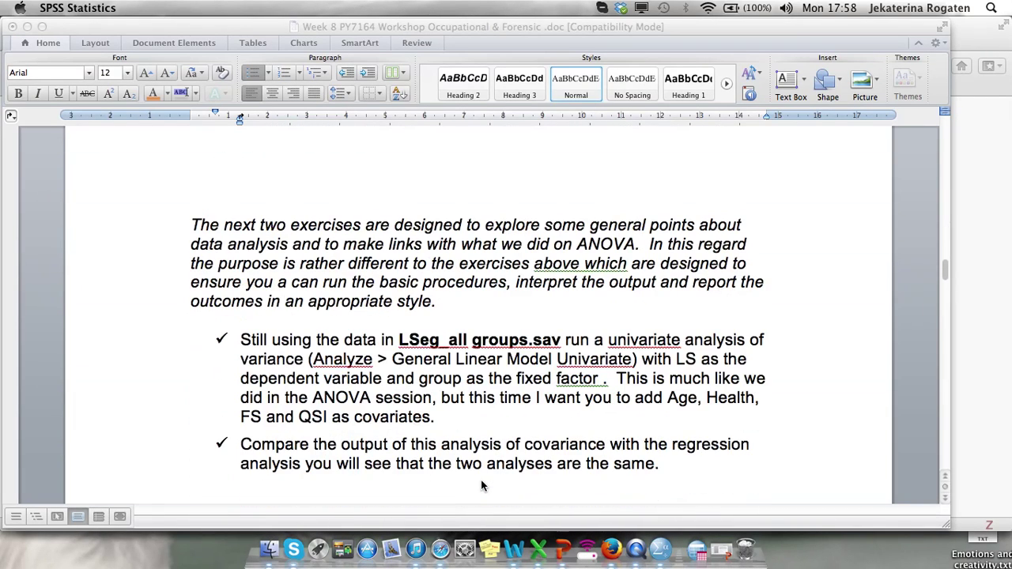
scroll(482, 484, "down", 10)
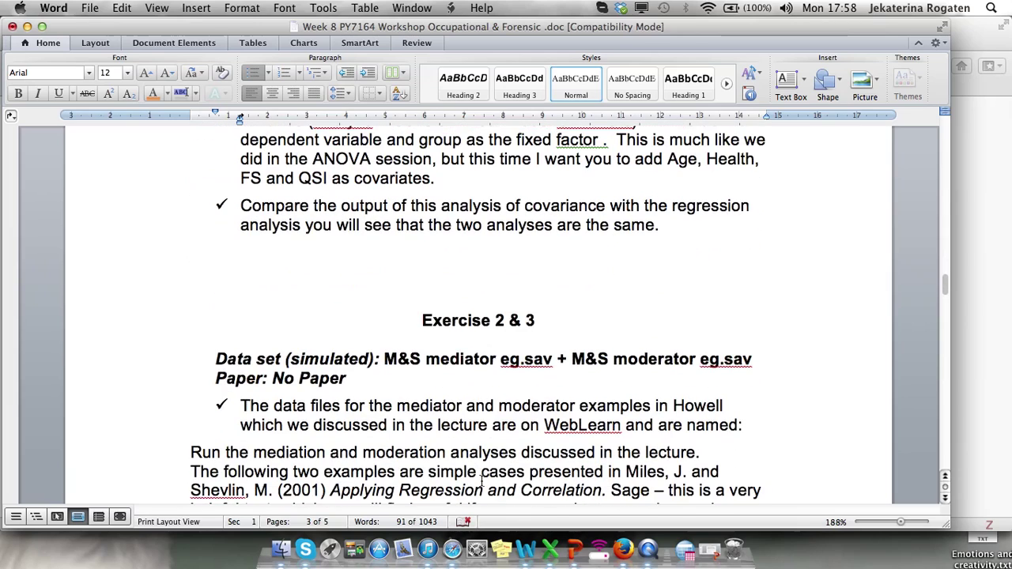
scroll(482, 481, "down", 4)
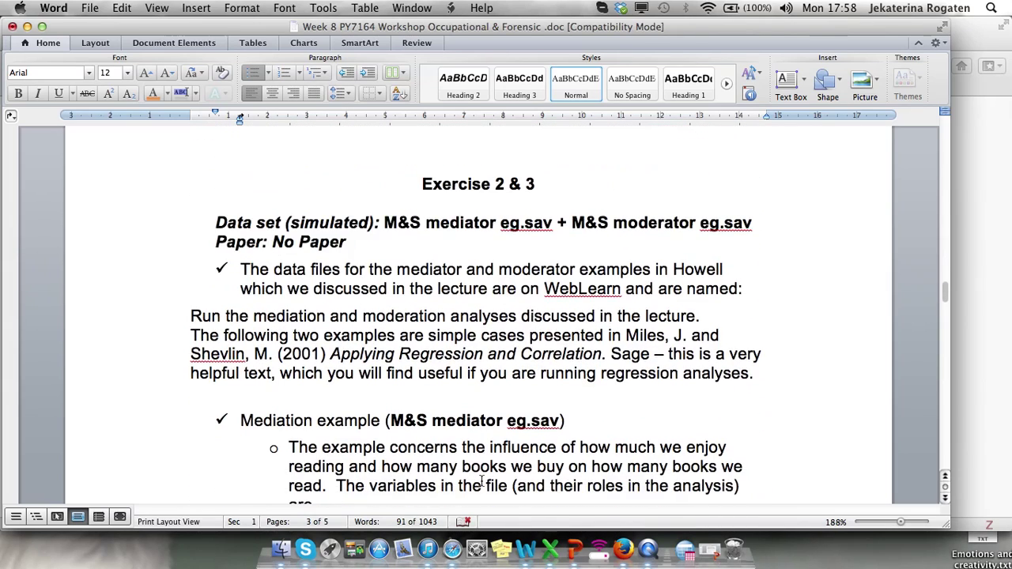
scroll(481, 480, "down", 5)
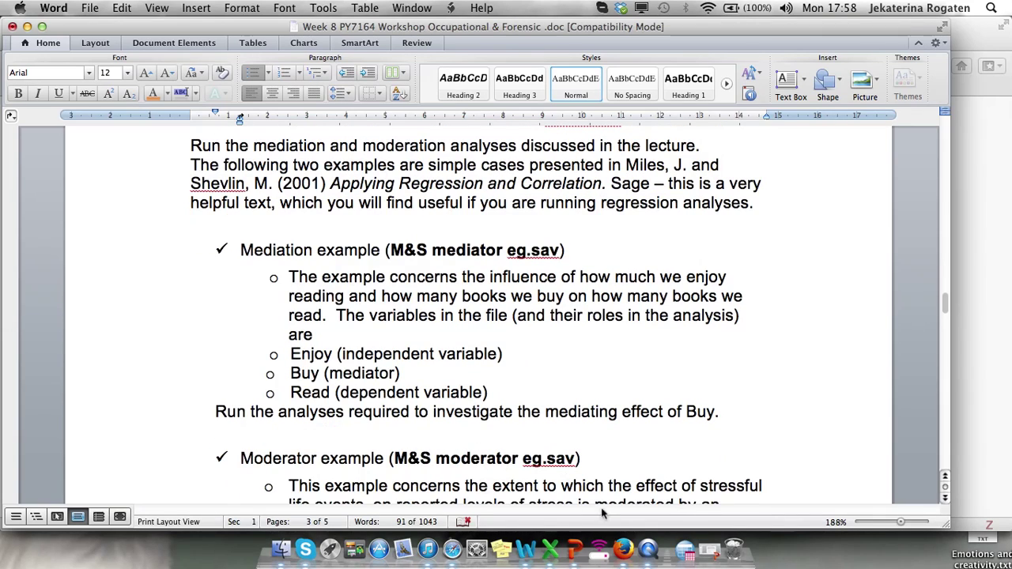
Switch to the PY7164 Data page in Firefox and download M&S mediator eg.sav.
key("ctrl+Up")
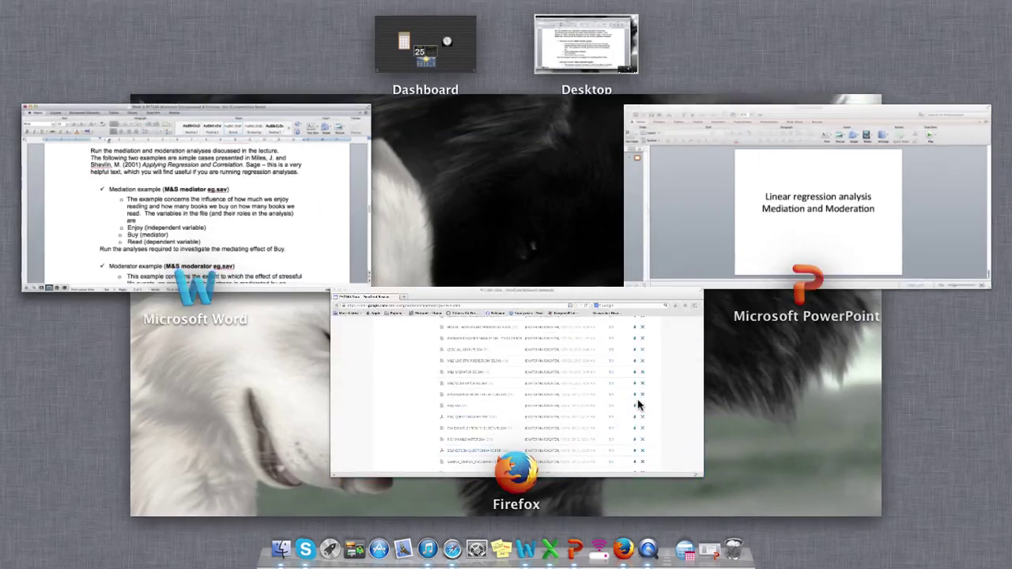
left_click(639, 405)
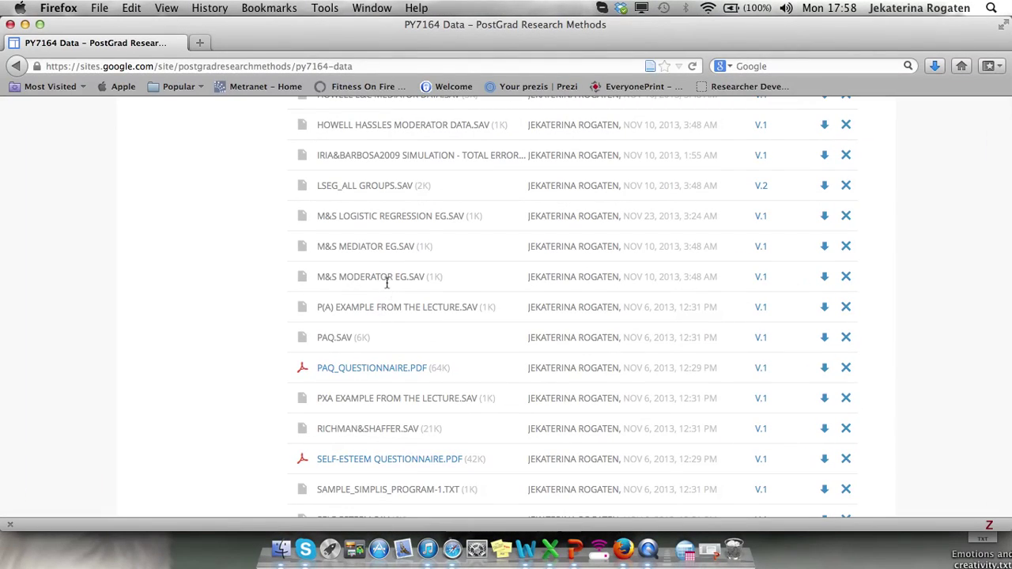
left_click(826, 250)
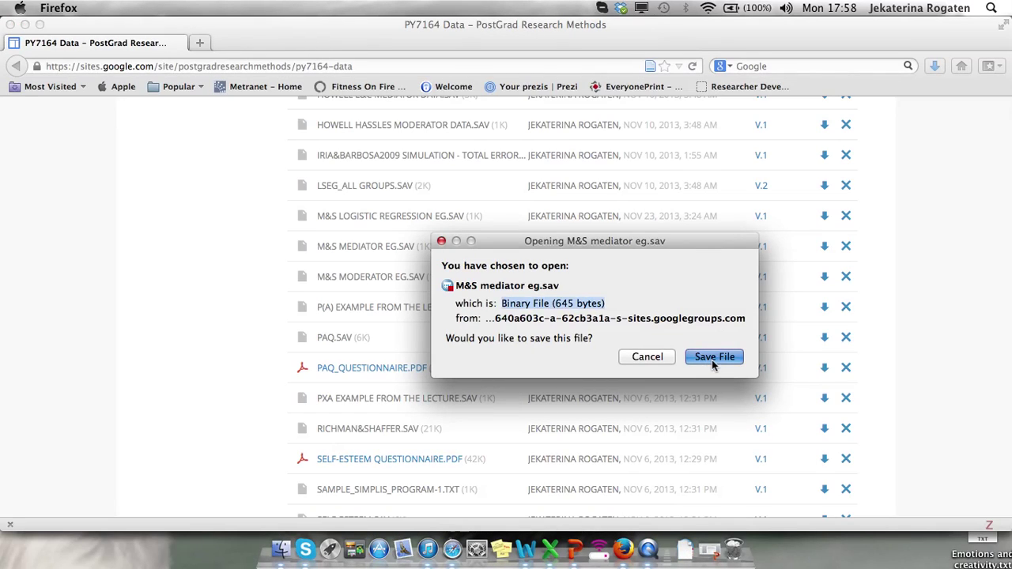
left_click(711, 357)
Open the downloaded M&S mediator eg.sav dataset in SPSS and dismiss the startup dialogs.
left_click(683, 551)
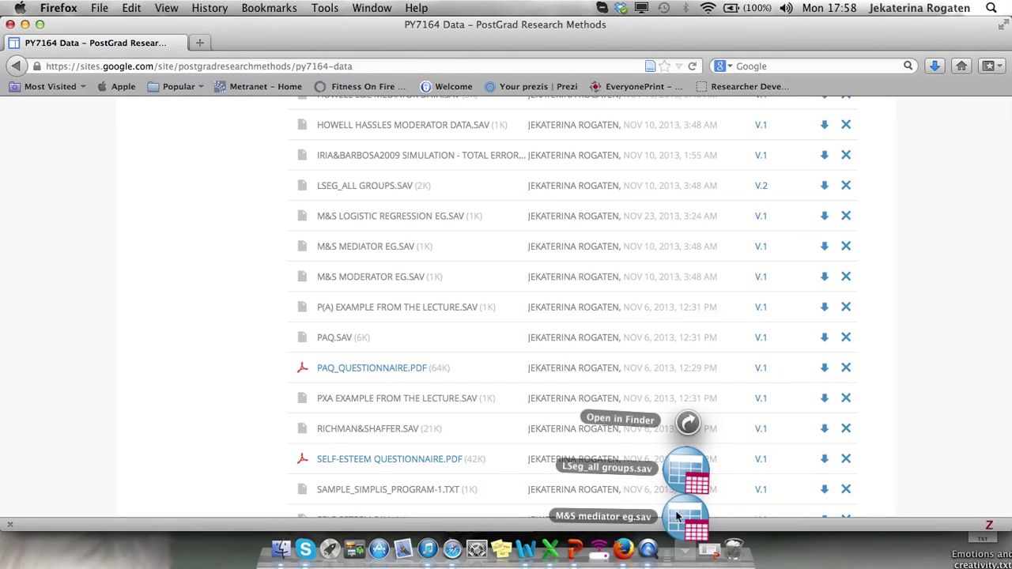
left_click(682, 518)
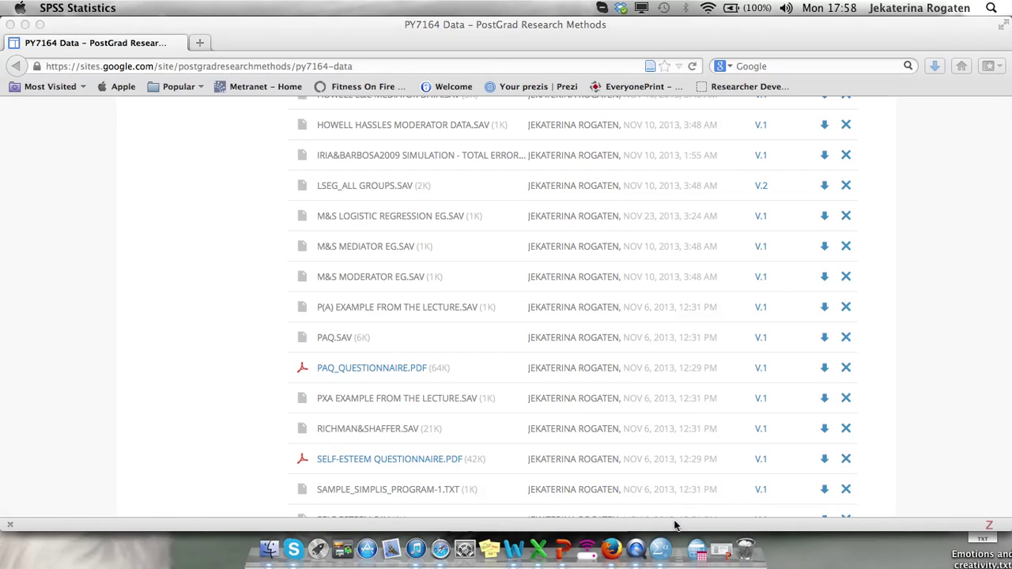
left_click(696, 552)
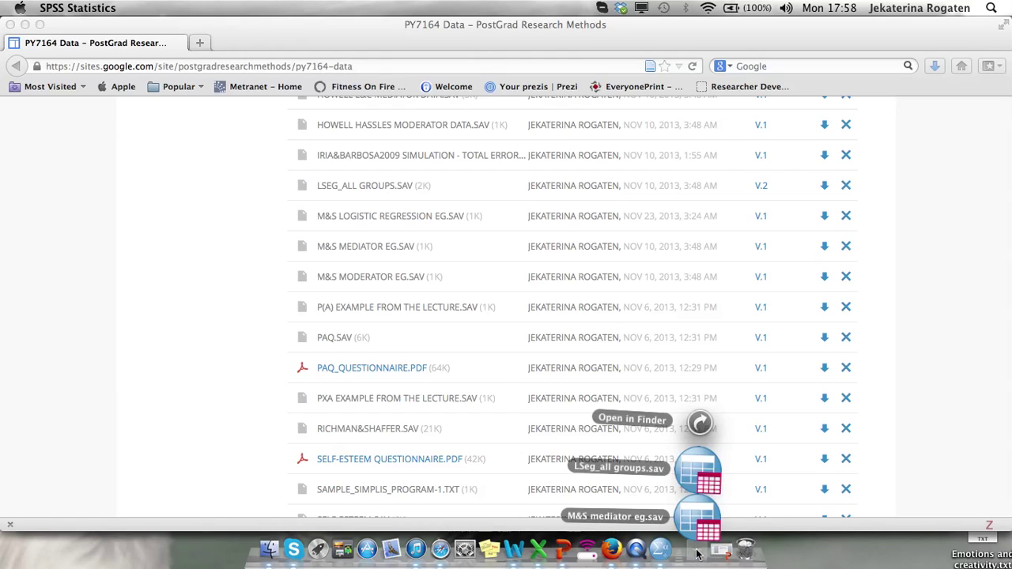
left_click(696, 522)
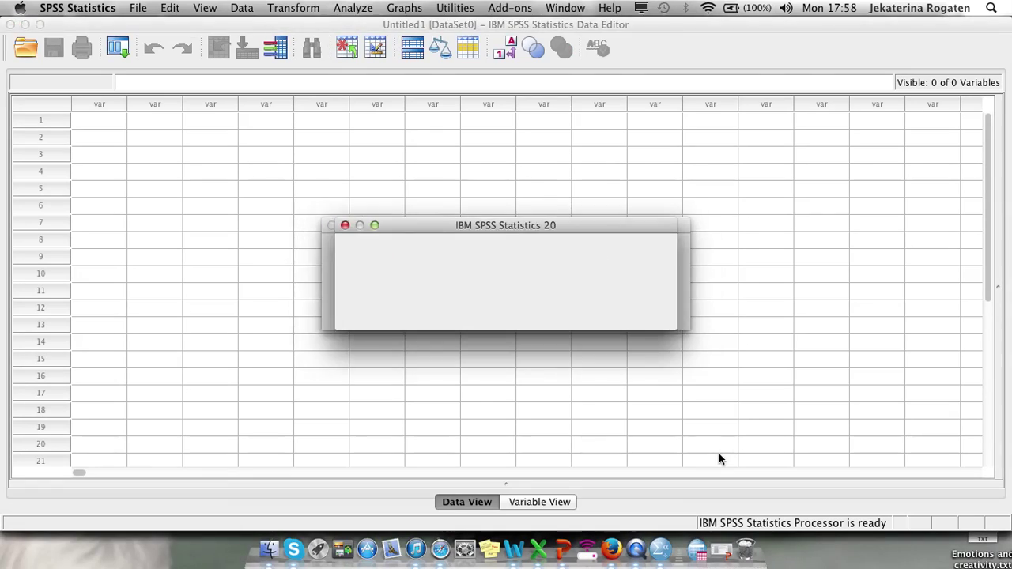
key("Return")
key("Return")
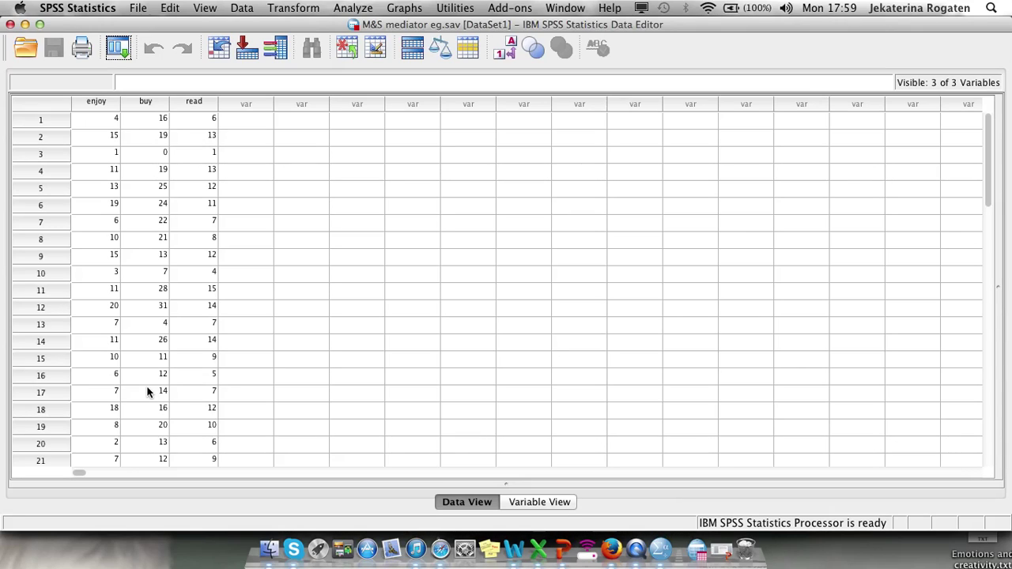
Close the M&S mediator eg.sav dataset and exit SPSS without saving the output.
left_click(11, 25)
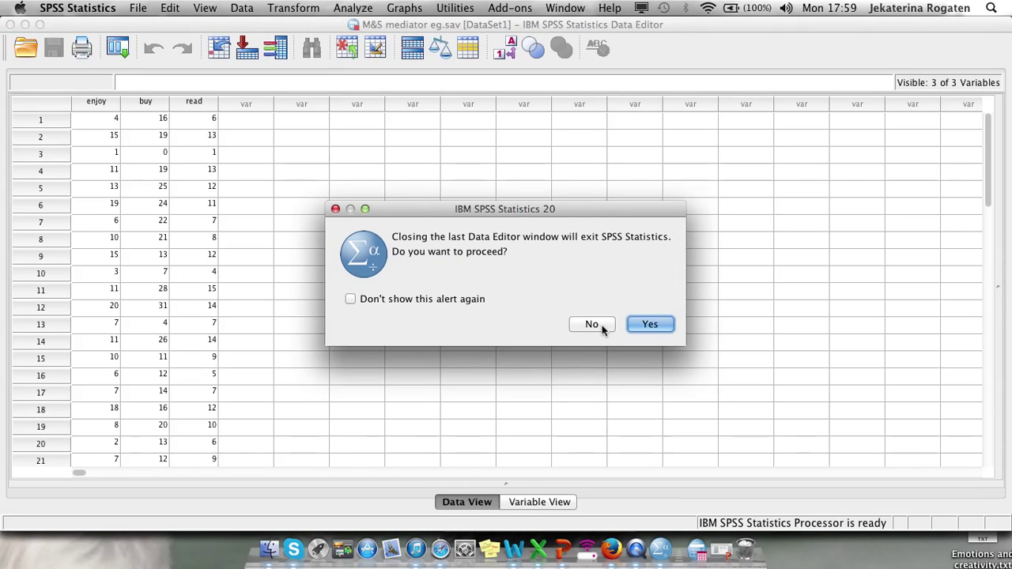
left_click(593, 325)
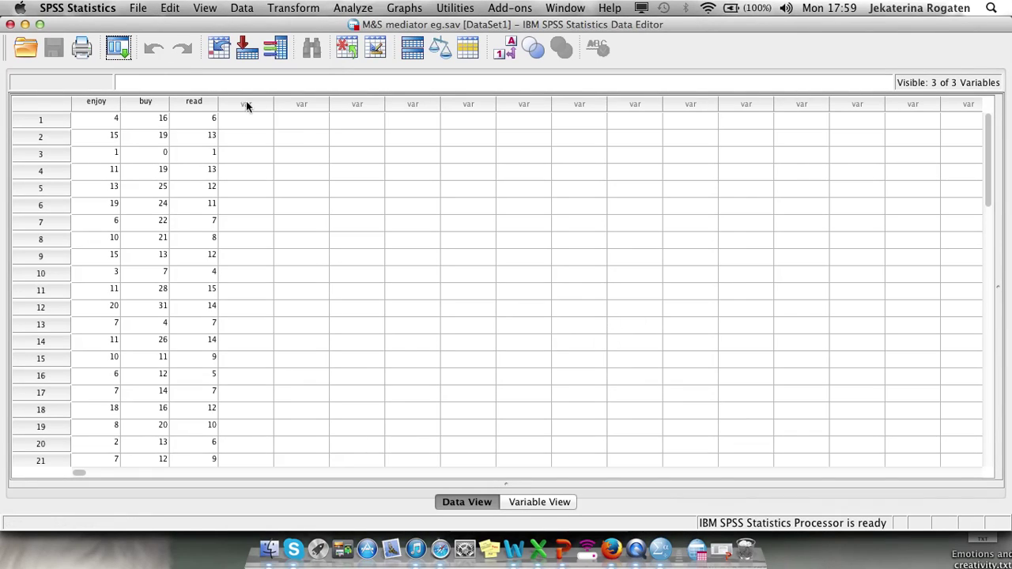
left_click(11, 24)
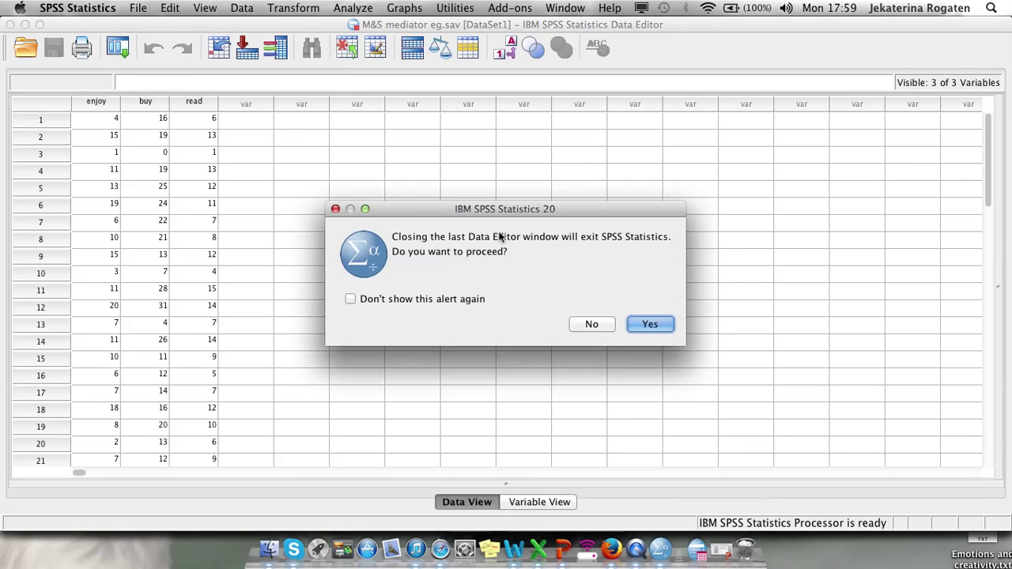
left_click(669, 325)
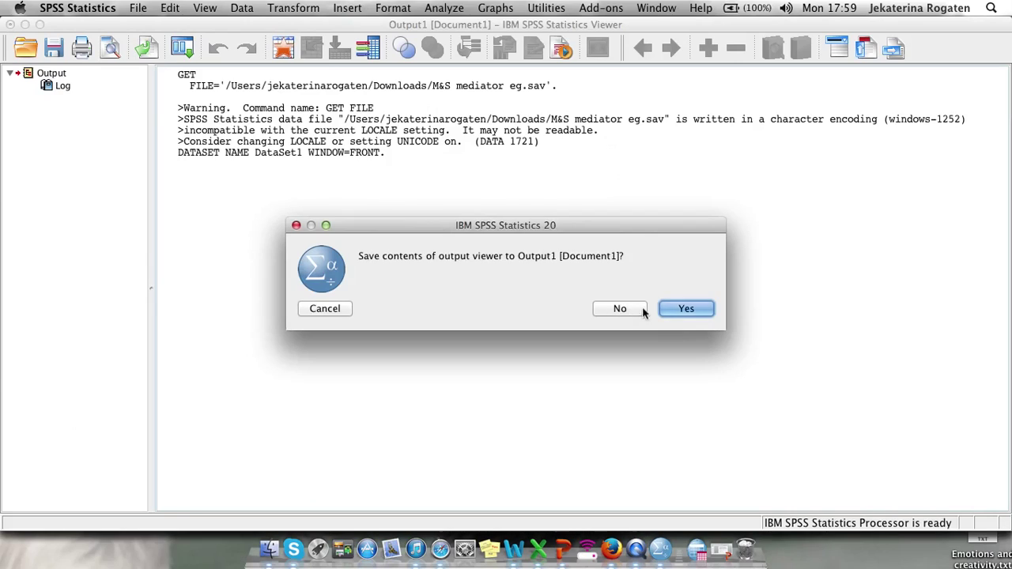
left_click(629, 313)
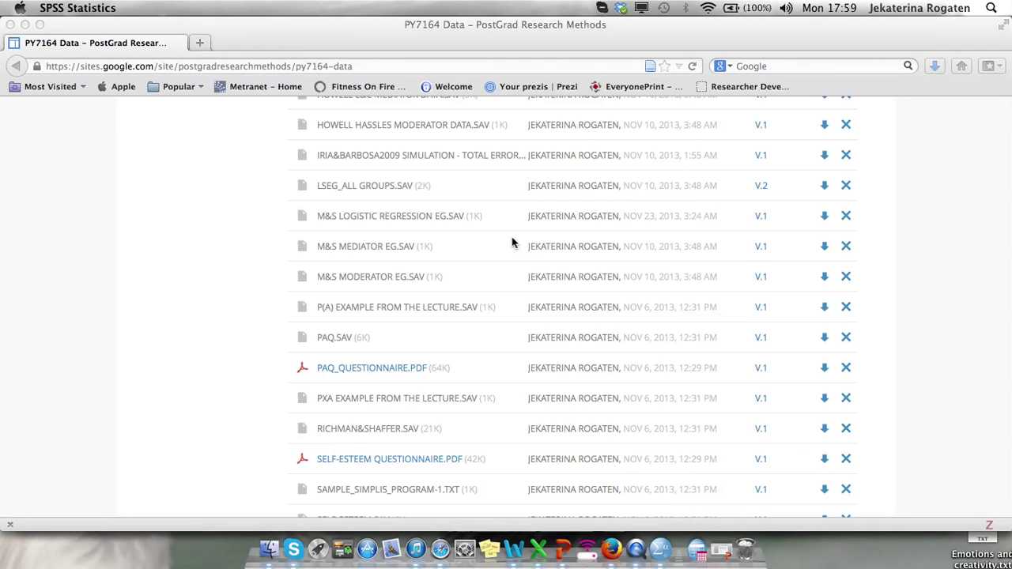
Download Howell L&C mediator data.sav from the PY7164 Data page and open it in SPSS.
scroll(514, 246, "up", 5)
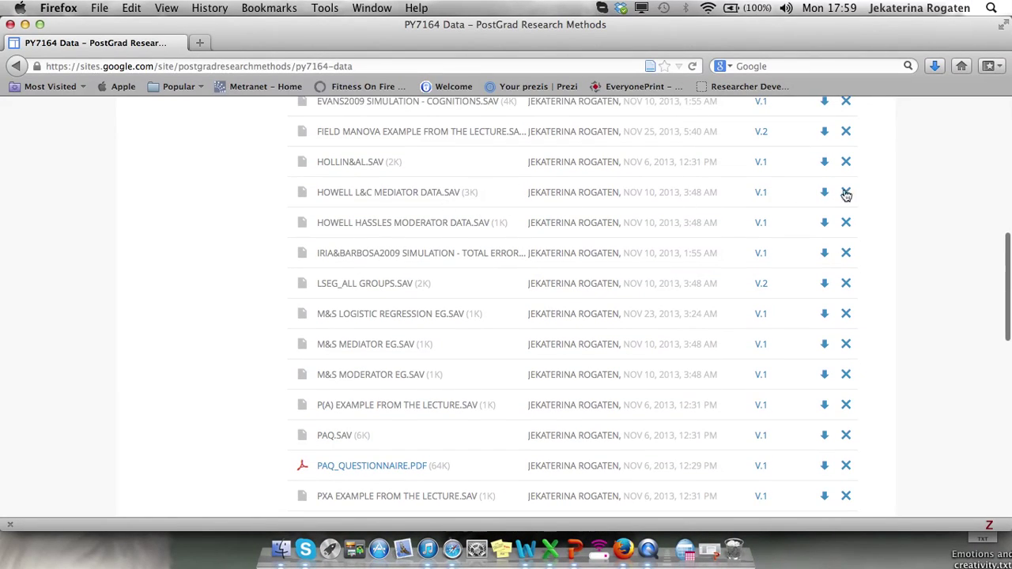
left_click(824, 193)
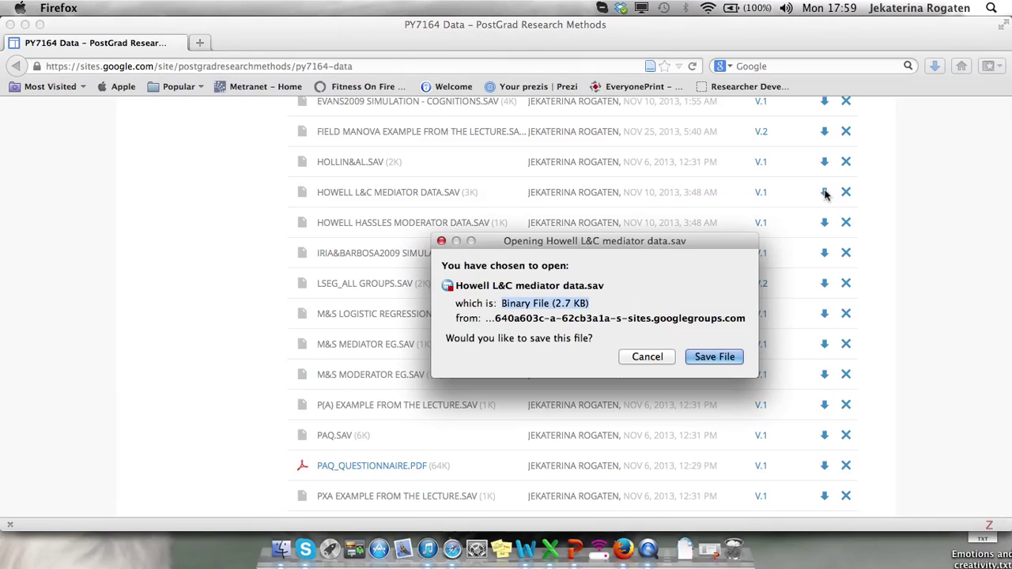
left_click(712, 358)
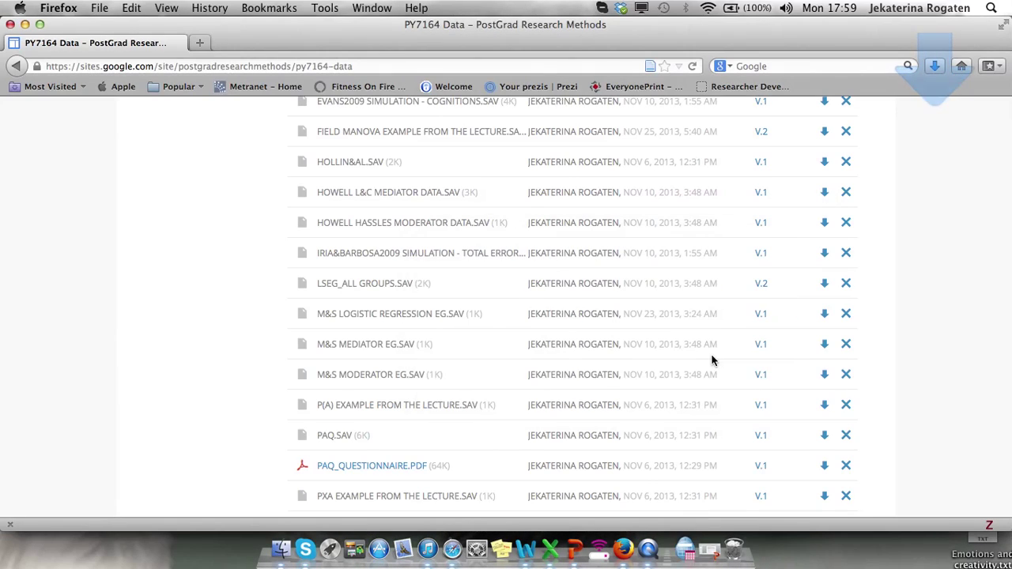
left_click(687, 549)
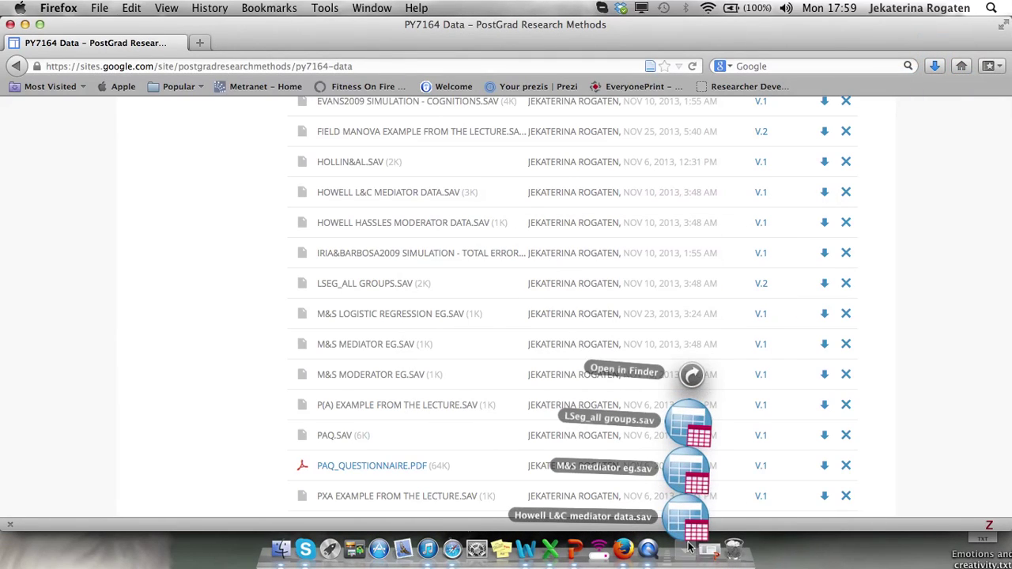
left_click(686, 522)
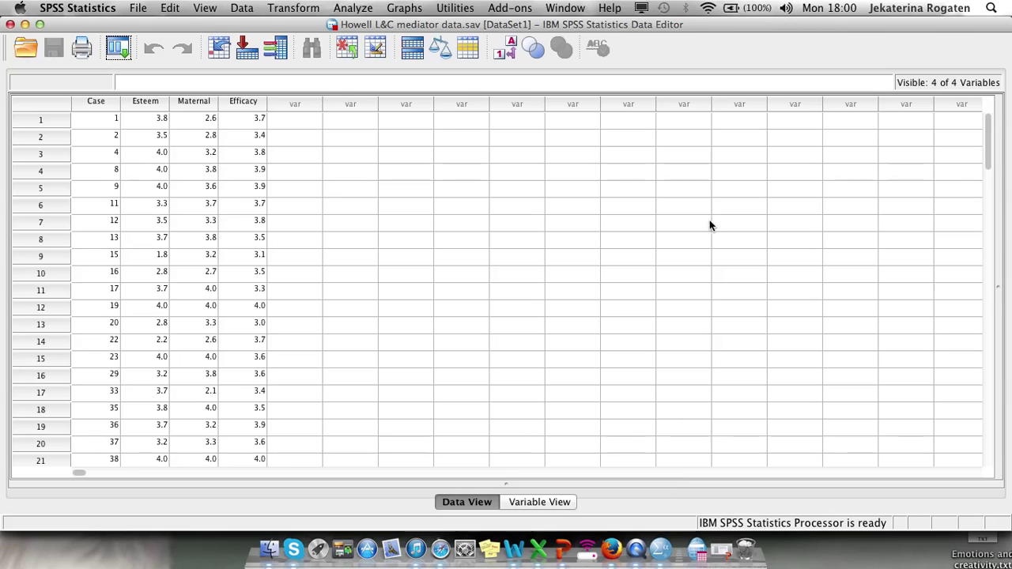
Run a two-tailed bivariate Pearson correlation of Self-esteem, Maternal care and 5 month efficacy.
left_click(355, 9)
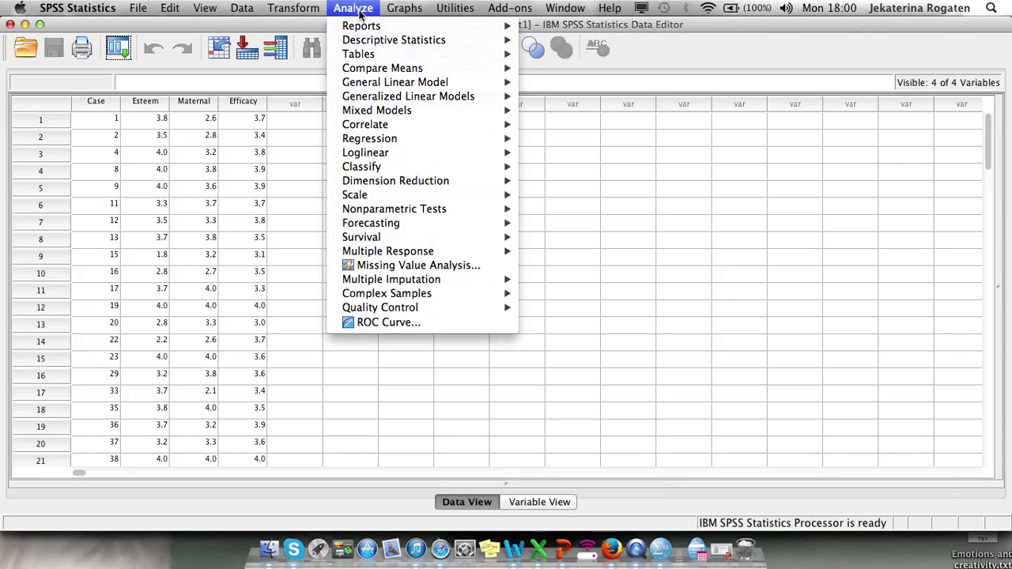
mouse_move(409, 117)
mouse_move(443, 126)
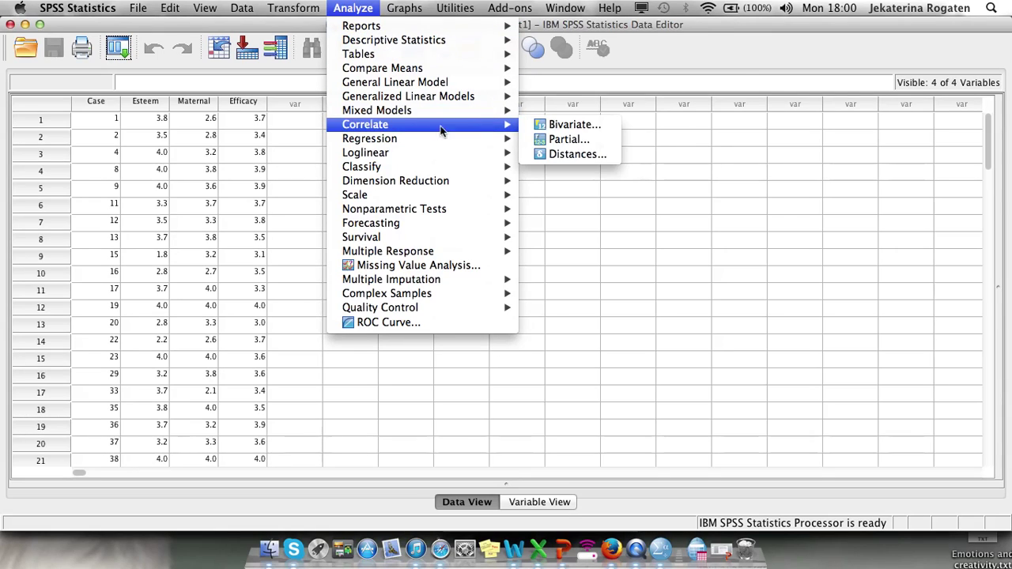
left_click(563, 125)
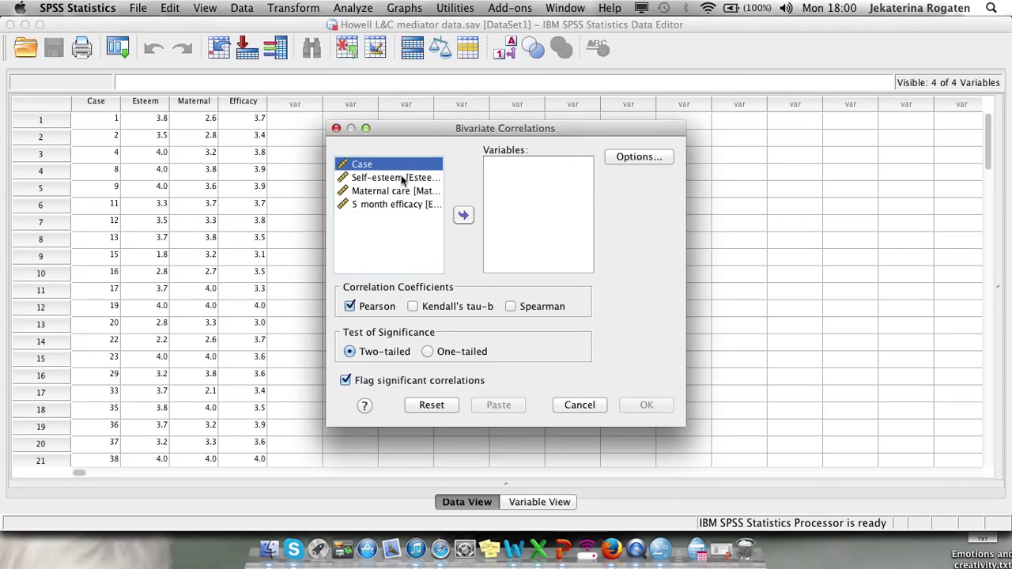
left_click(402, 178)
key("shift+Down")
key("shift+Down")
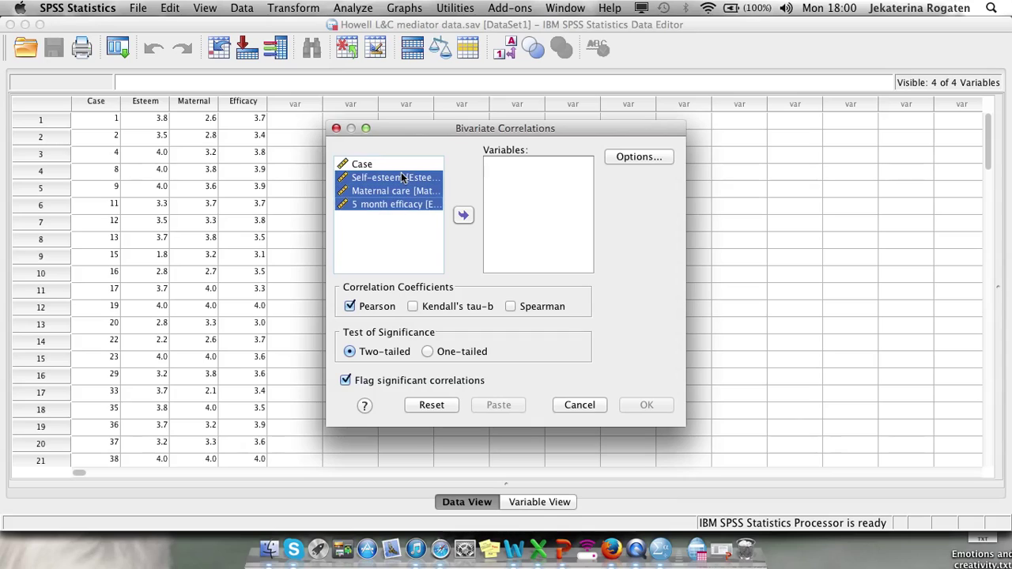
left_click(465, 217)
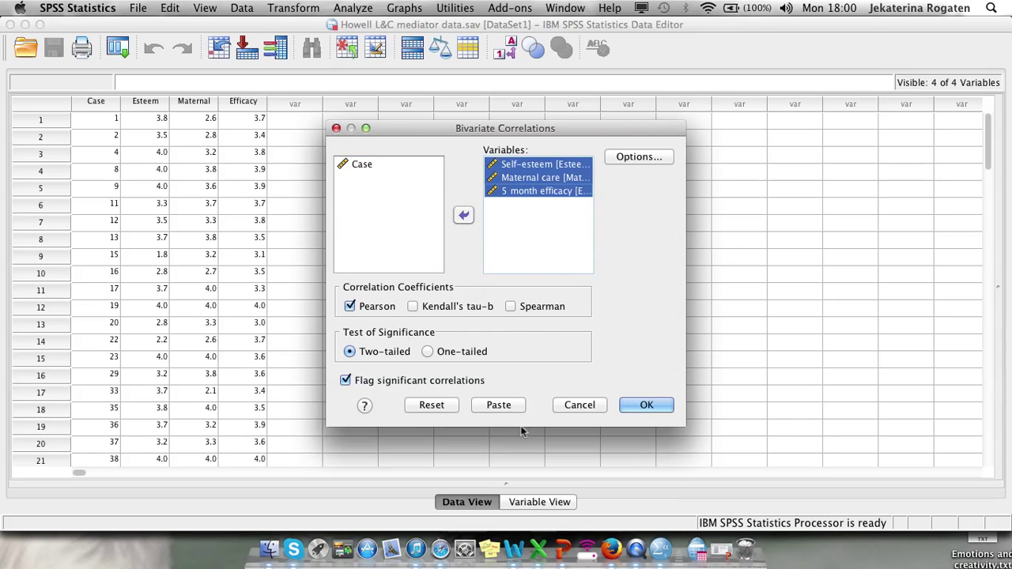
left_click(641, 406)
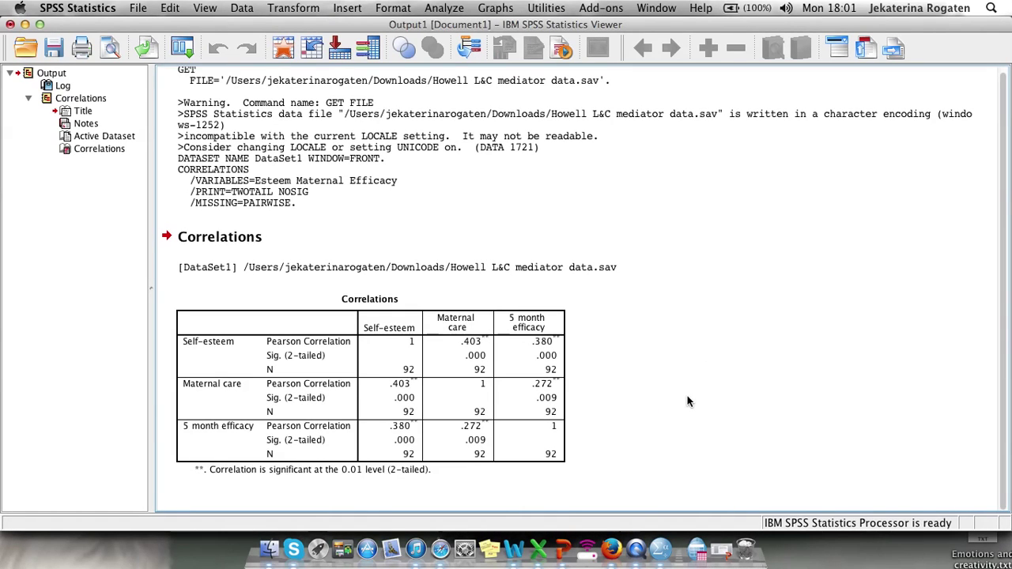
Examine the Correlations table for the relationships between Self-esteem, Maternal care and 5 month efficacy.
left_click(567, 401)
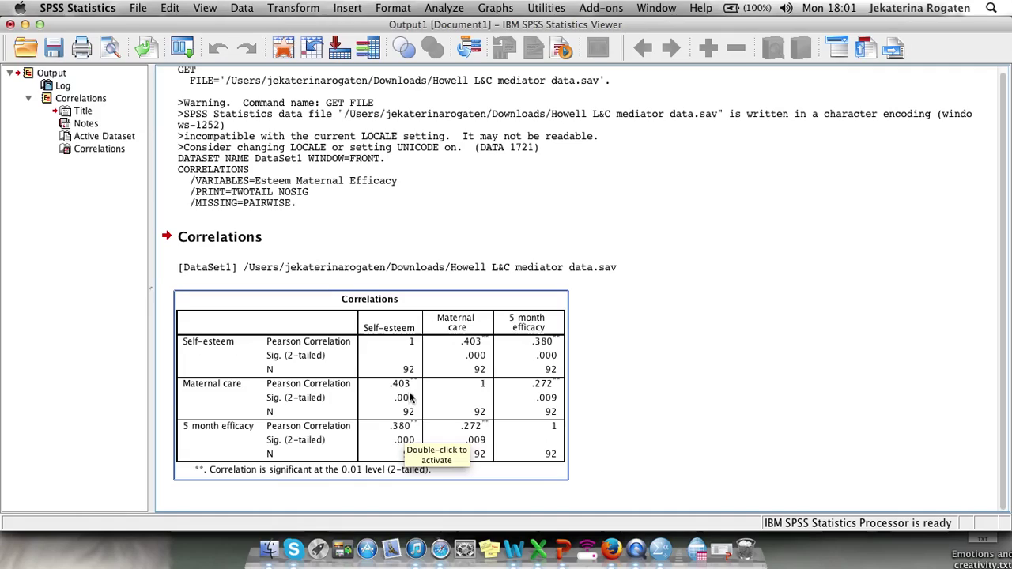
left_click(703, 384)
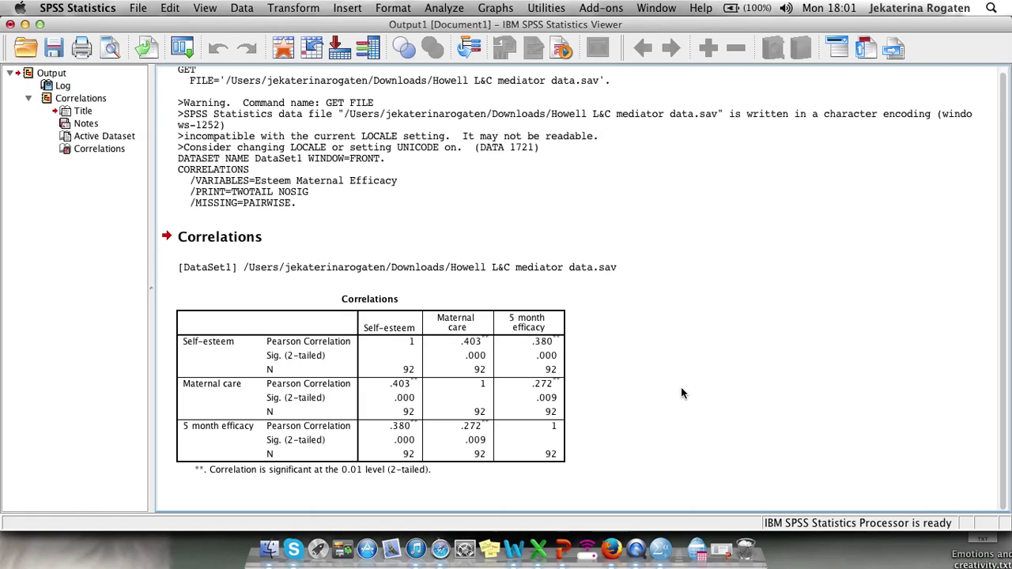
left_click(363, 397)
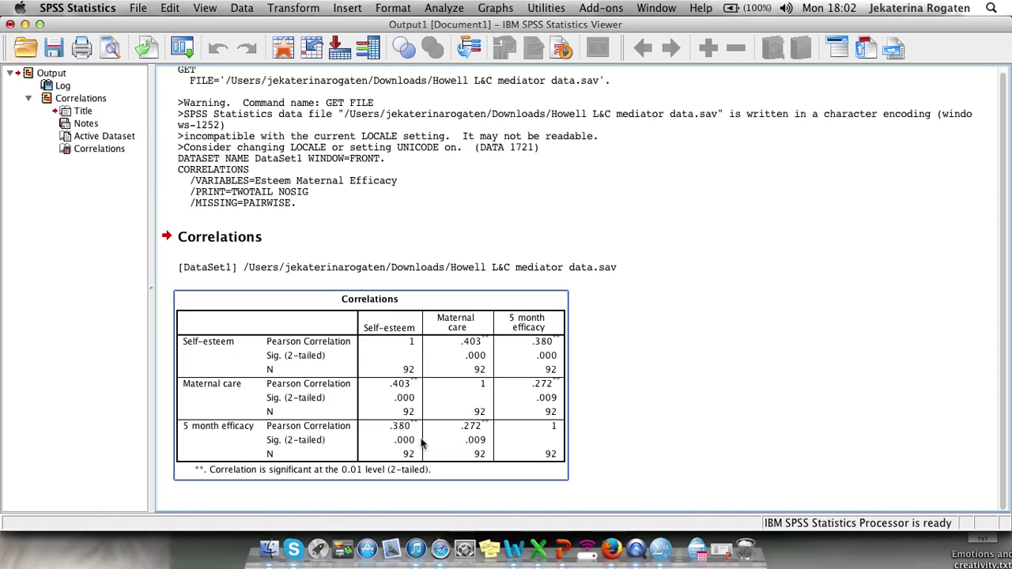
left_click(427, 285)
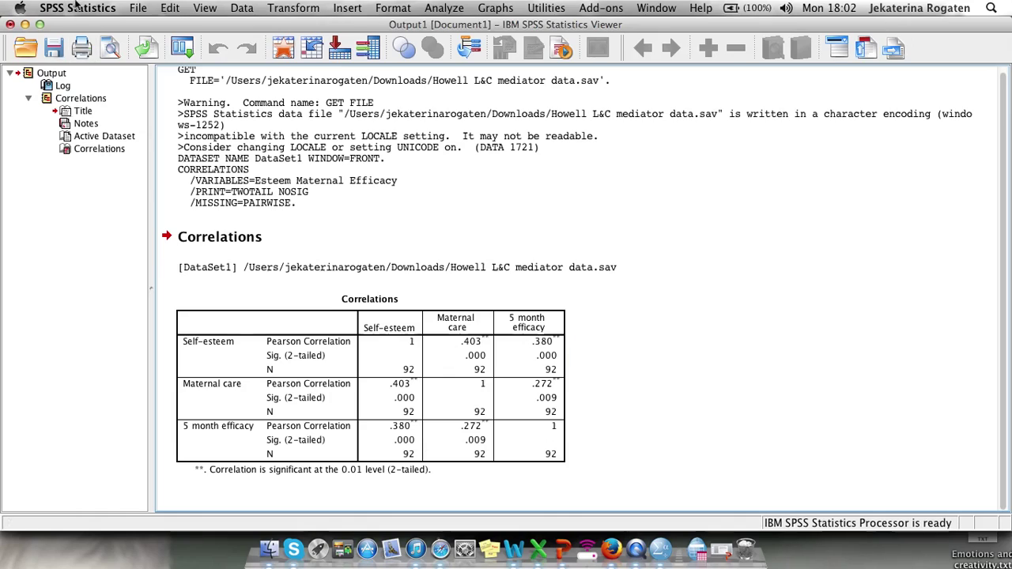
Set up a linear regression with 5 month efficacy as the dependent variable and Maternal care as the block 1 predictor.
left_click(442, 8)
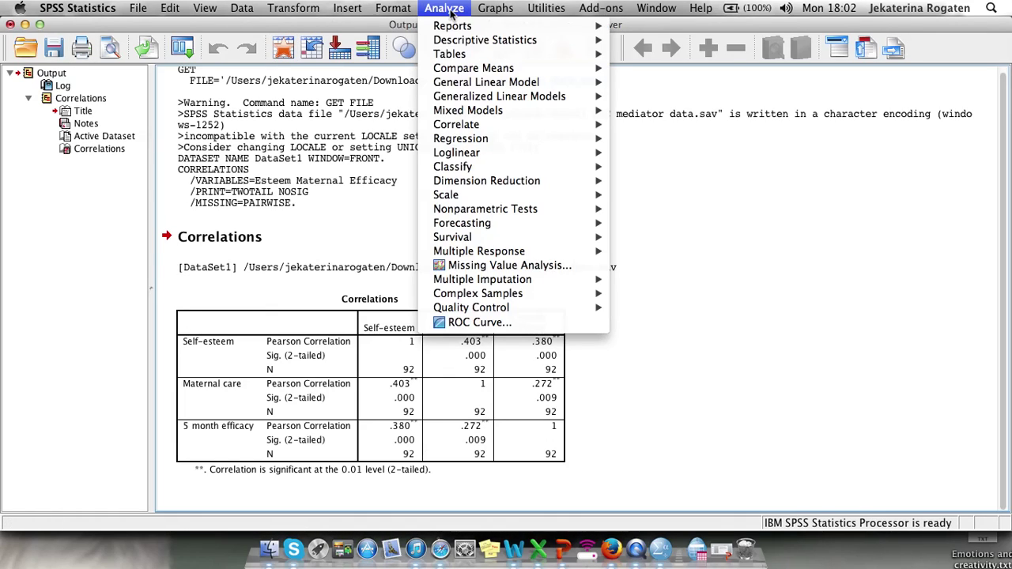
mouse_move(488, 142)
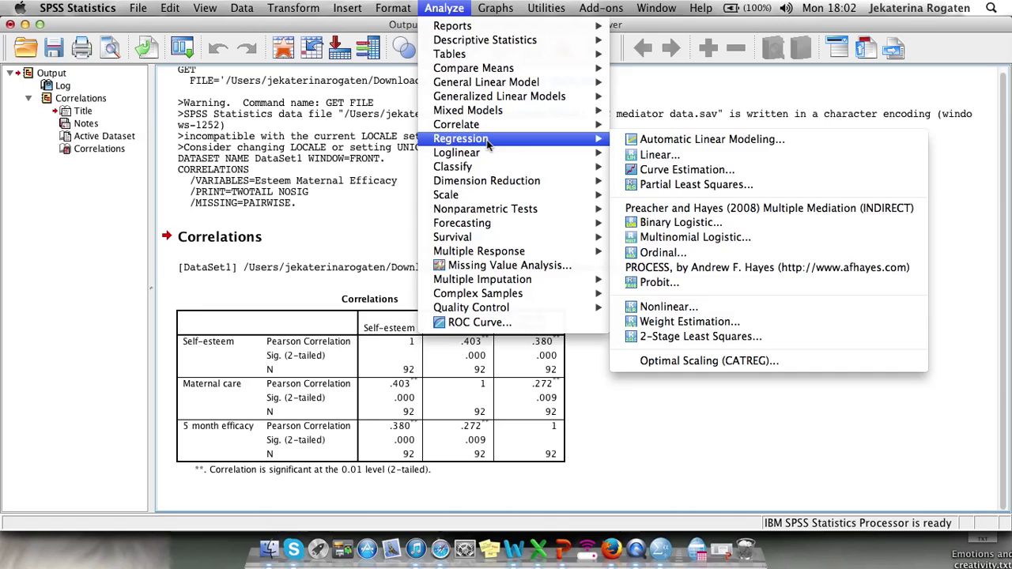
left_click(655, 158)
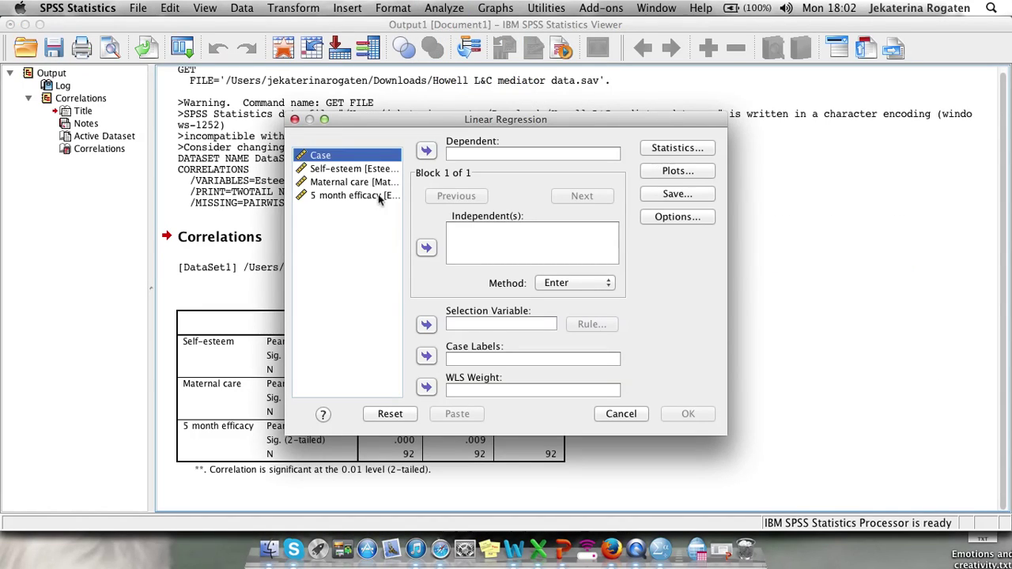
left_click(341, 196)
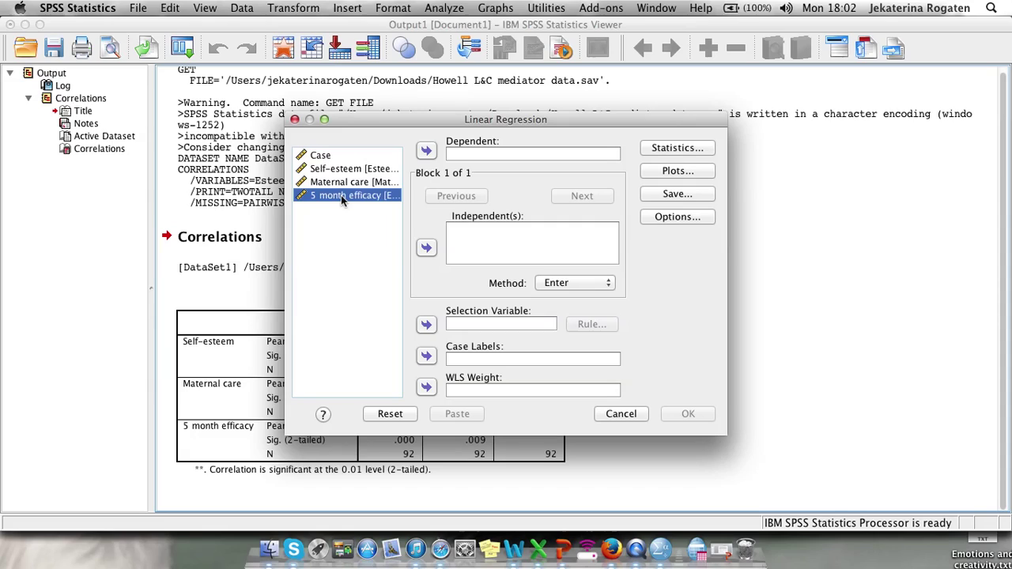
left_click(426, 152)
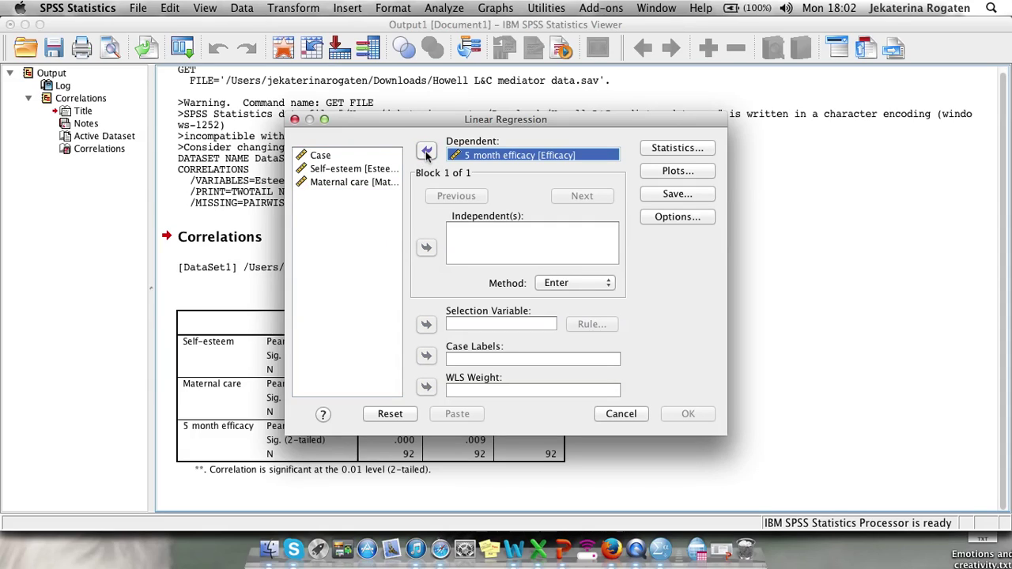
left_click(356, 182)
left_click(426, 247)
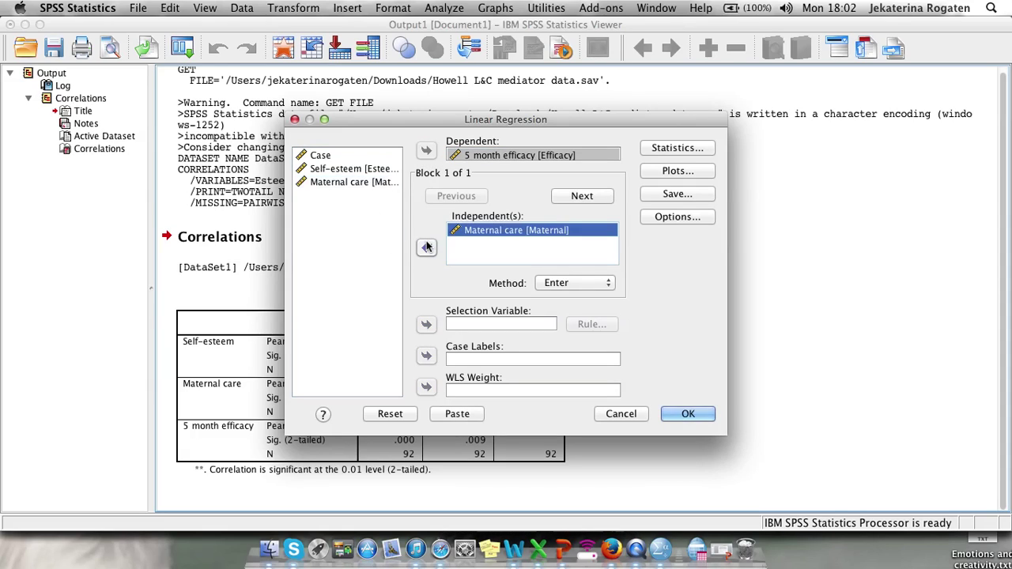
Add a second regression block with Self-esteem as its independent variable, using the Enter method.
left_click(594, 196)
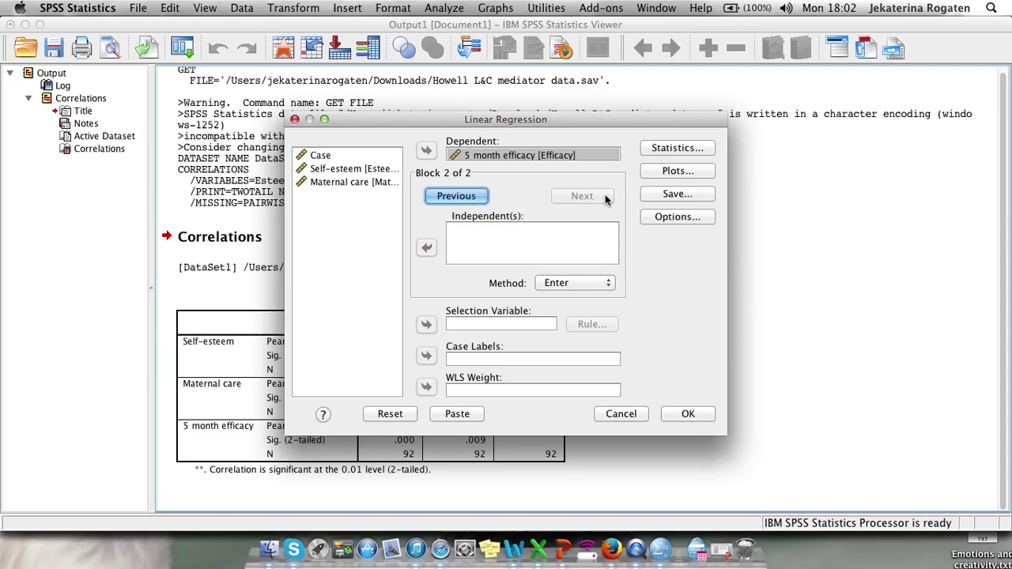
left_click(357, 170)
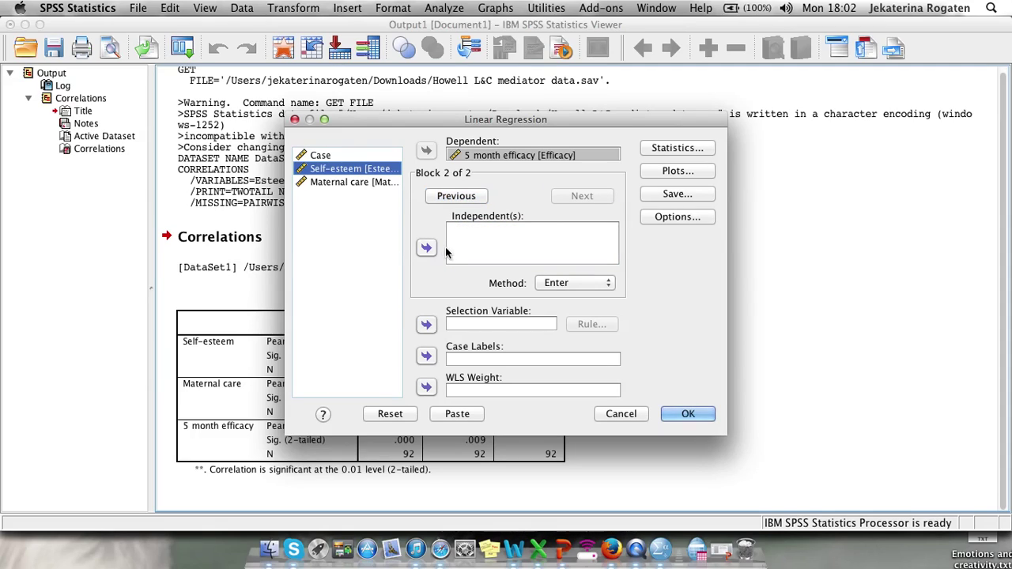
left_click(426, 248)
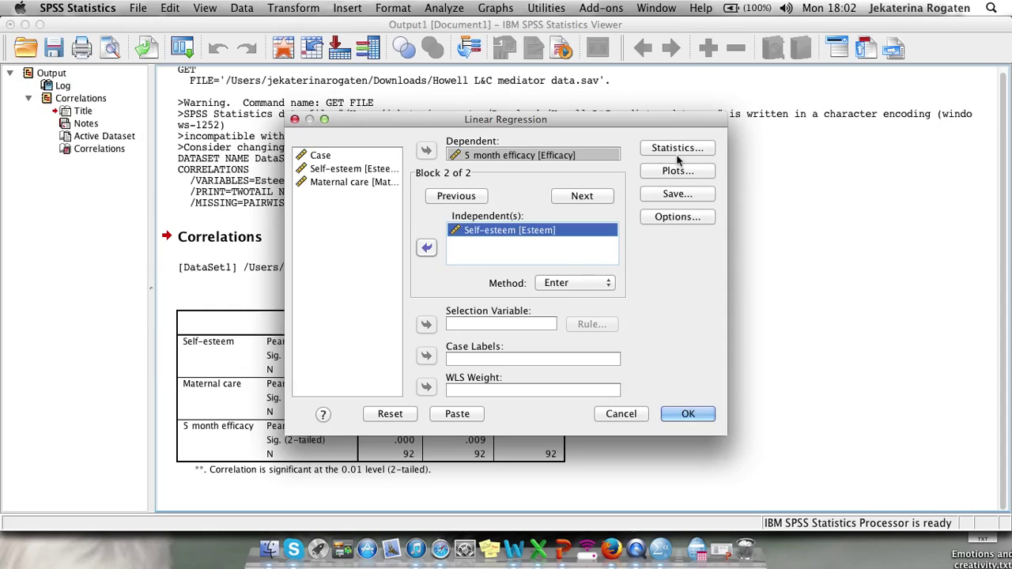
Include the R squared change statistic and run the hierarchical regression.
left_click(678, 221)
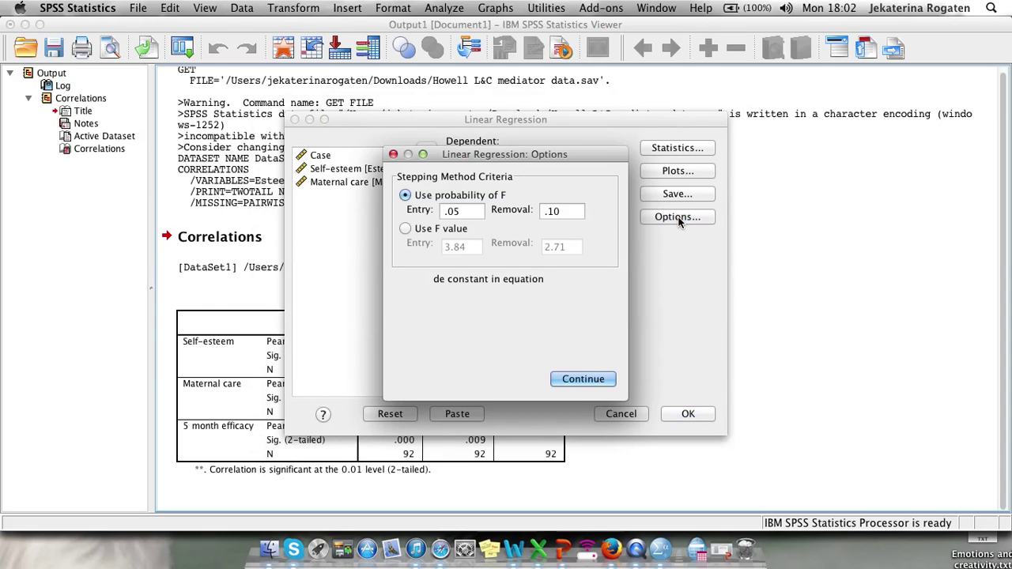
left_click(583, 378)
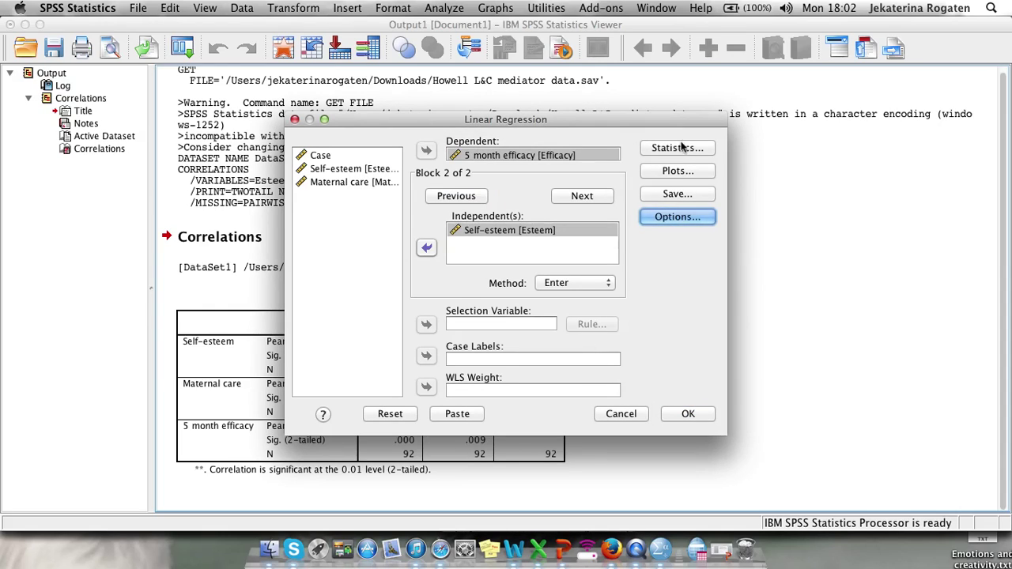
left_click(680, 148)
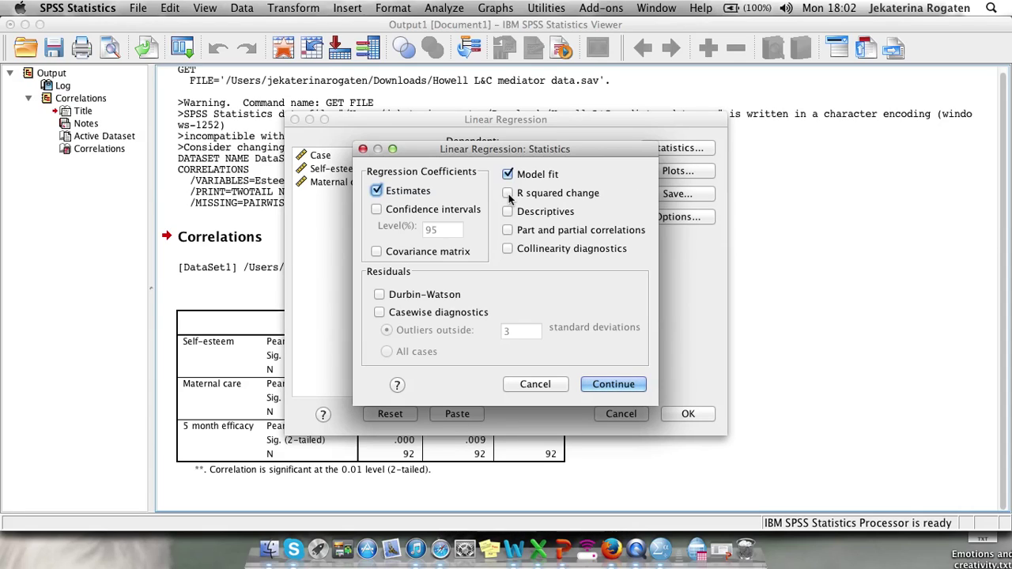
left_click(508, 194)
left_click(611, 384)
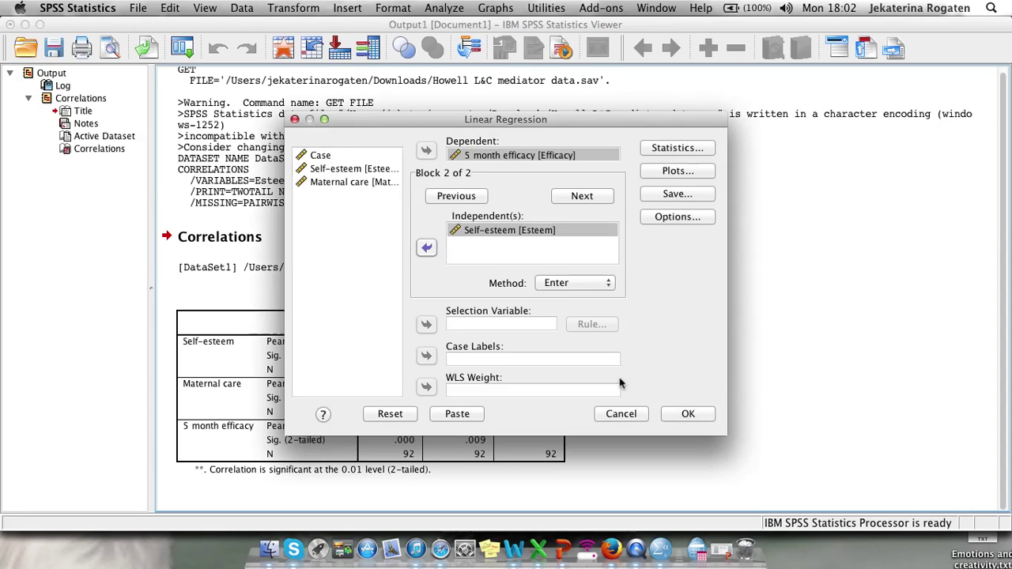
left_click(687, 415)
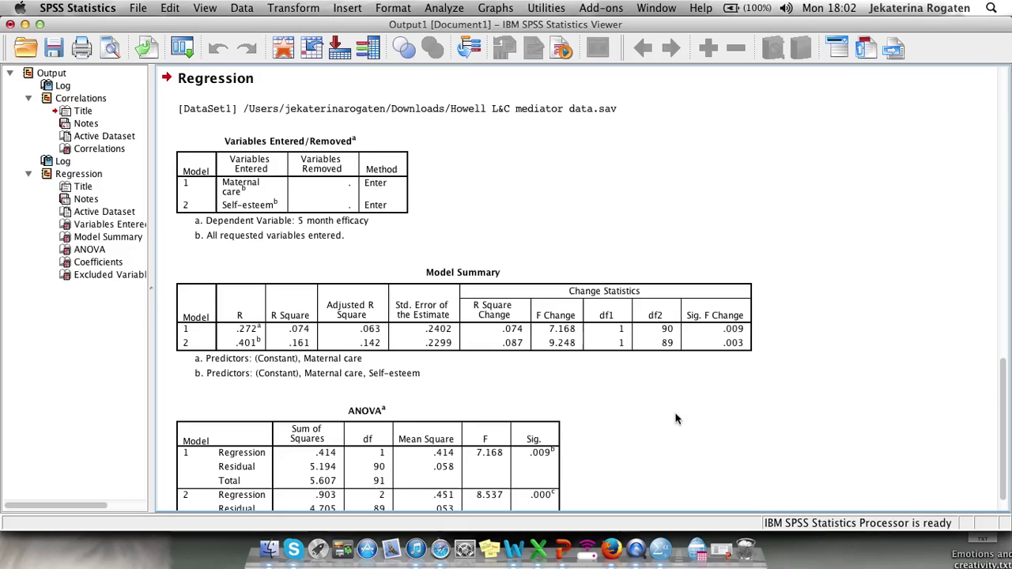
Examine the Variables Entered/Removed, Model Summary, ANOVA and Coefficients tables for the mediating effect of Self-esteem.
left_click(361, 210)
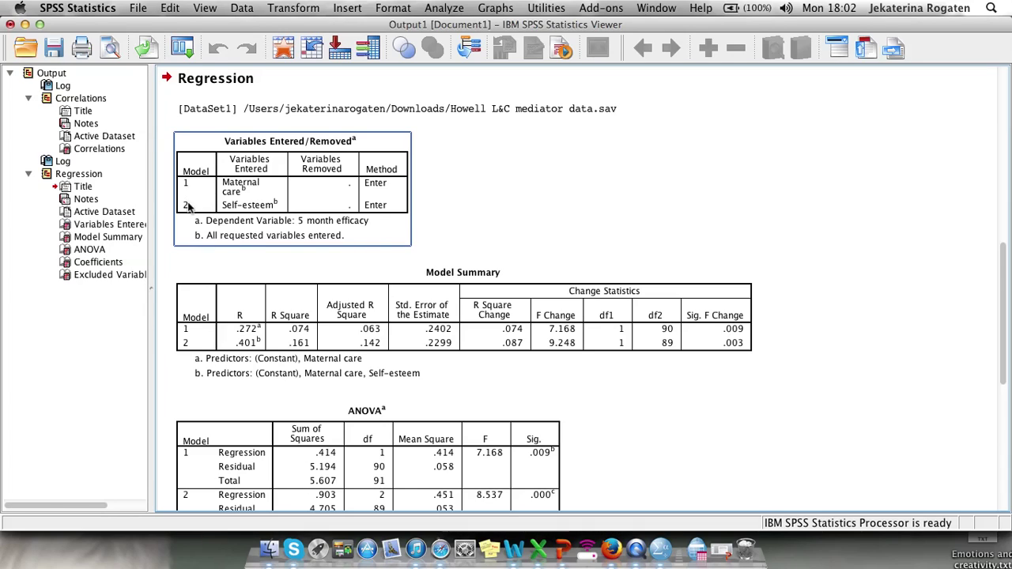
left_click(567, 394)
scroll(567, 393, "down", 5)
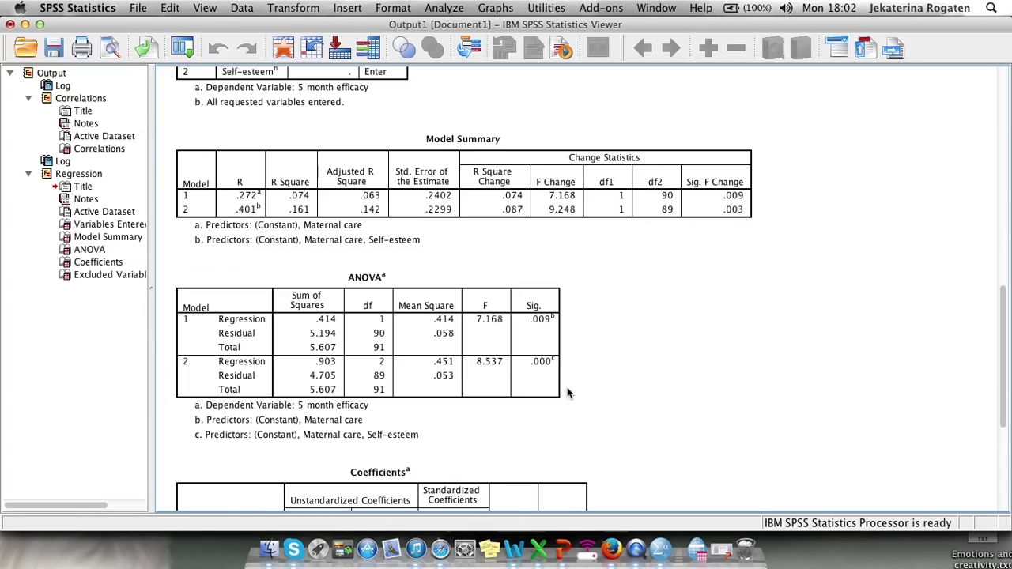
left_click(393, 184)
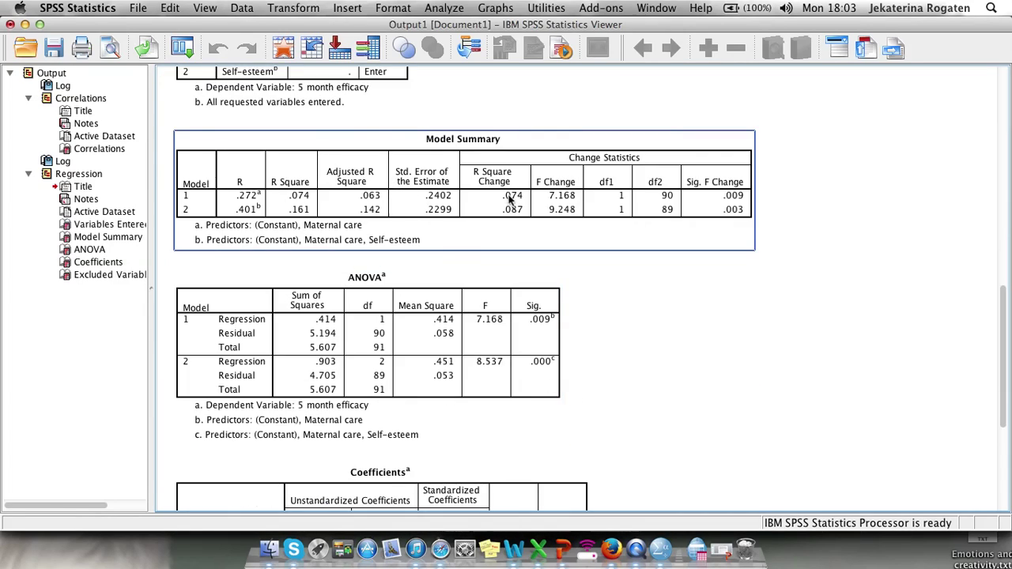
scroll(515, 212, "up", 2)
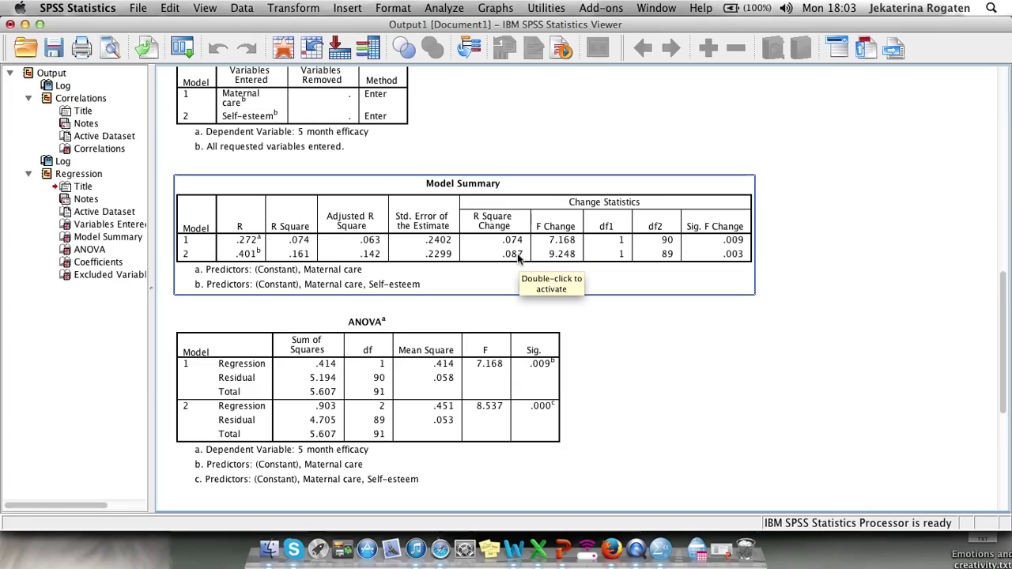
left_click(624, 402)
scroll(624, 402, "down", 2)
left_click(520, 308)
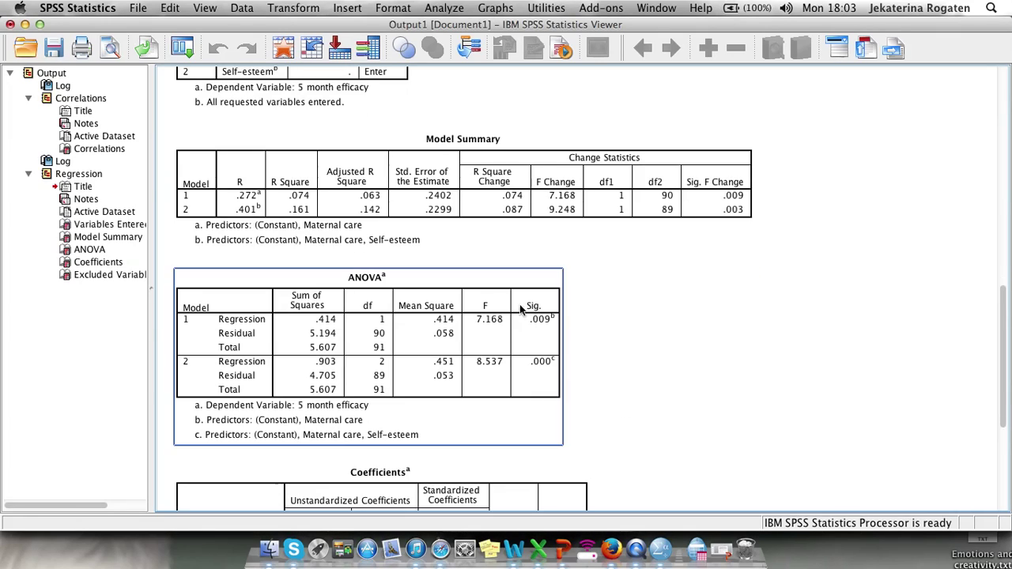
left_click(568, 402)
scroll(635, 424, "down", 10)
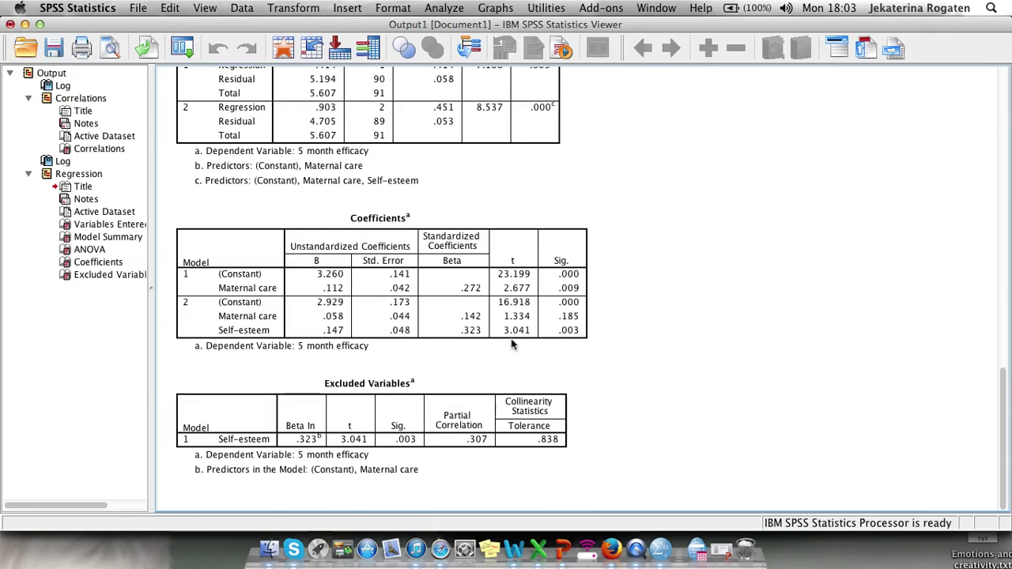
left_click(430, 306)
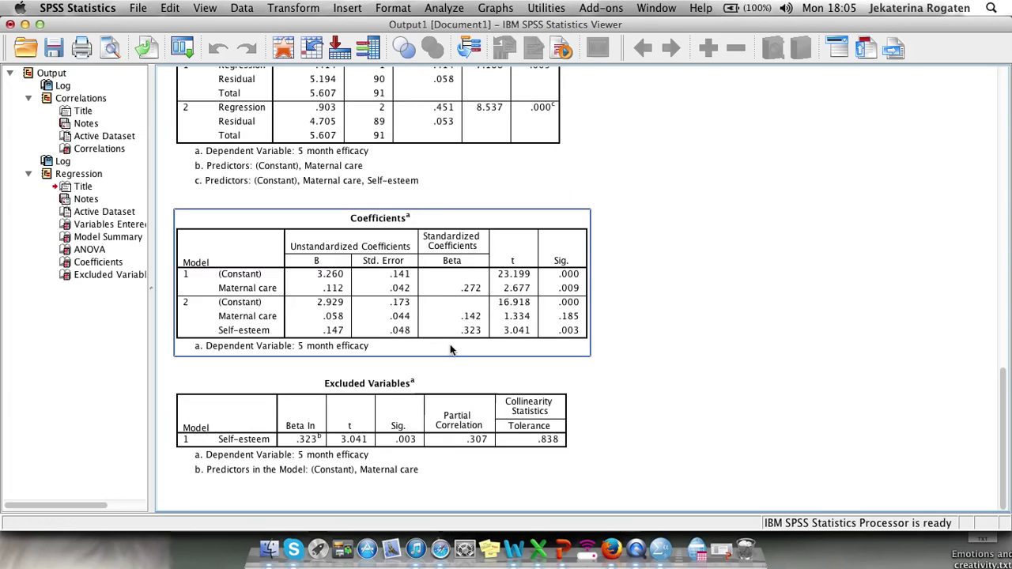
left_click(579, 351)
Close the Output1 viewer document without saving it.
left_click(10, 25)
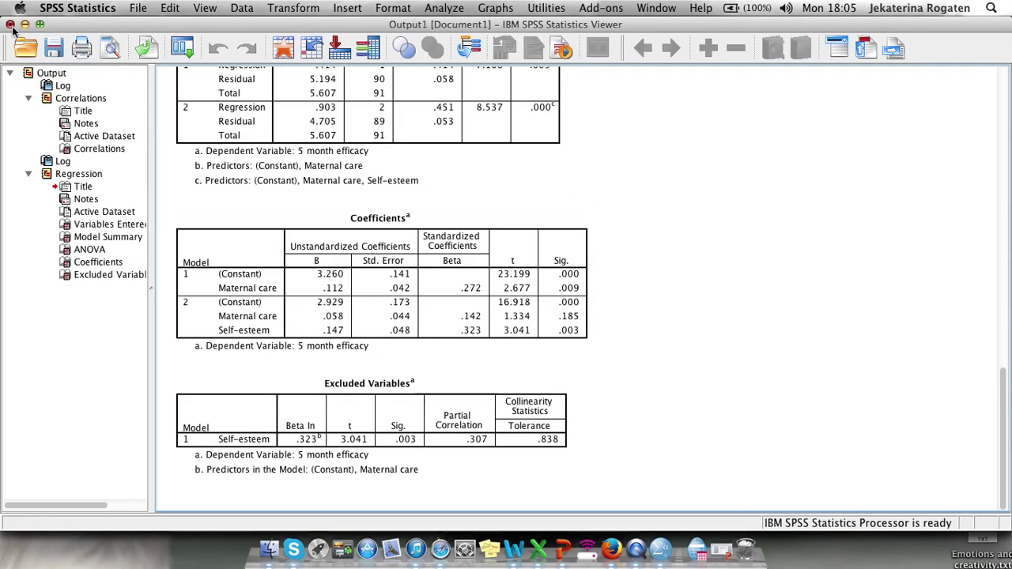
left_click(636, 310)
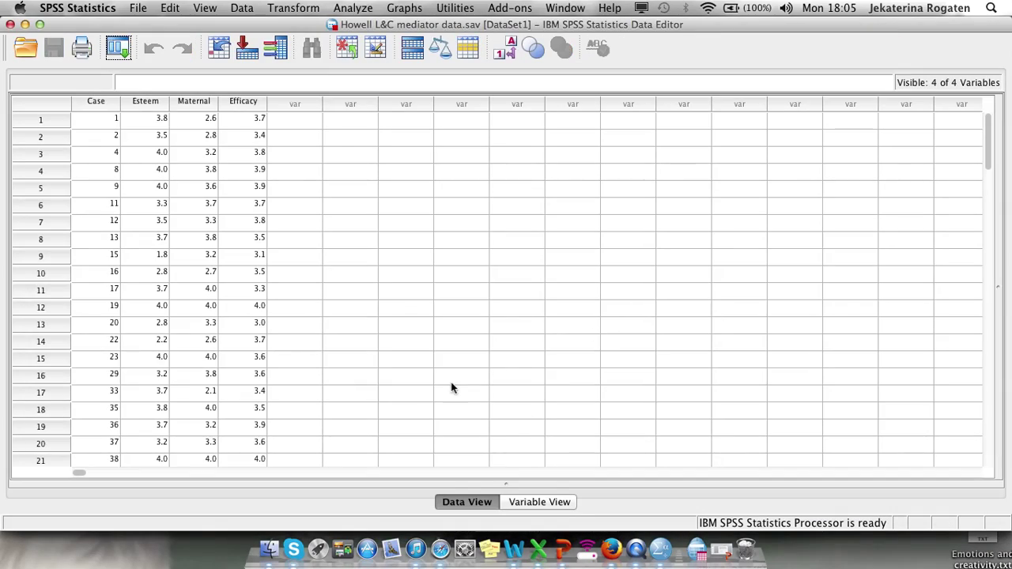
Switch to the Week 8 PY7164 workshop document in Word and read the moderator example and the Howell data file names.
key("ctrl+Up")
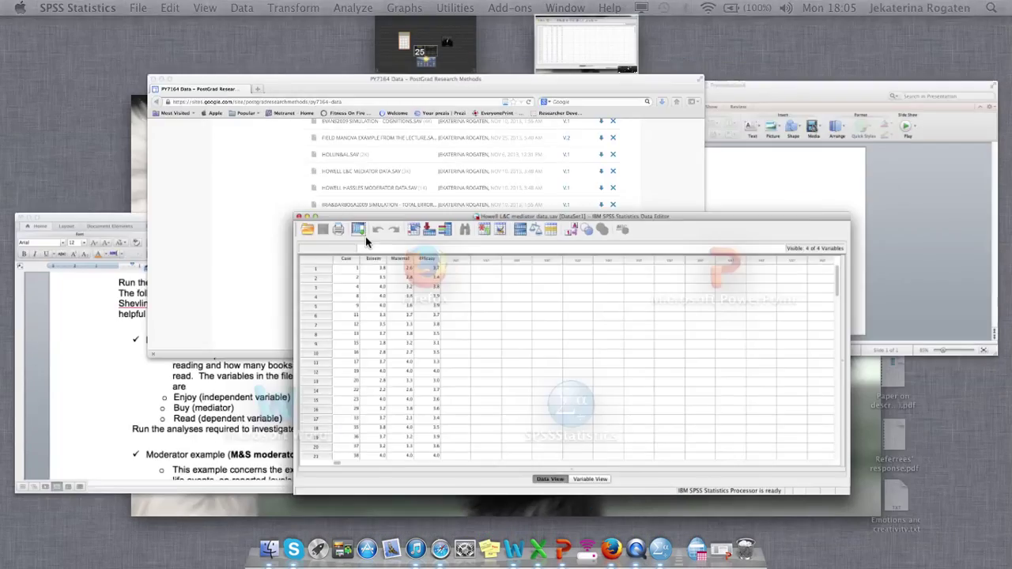
left_click(198, 404)
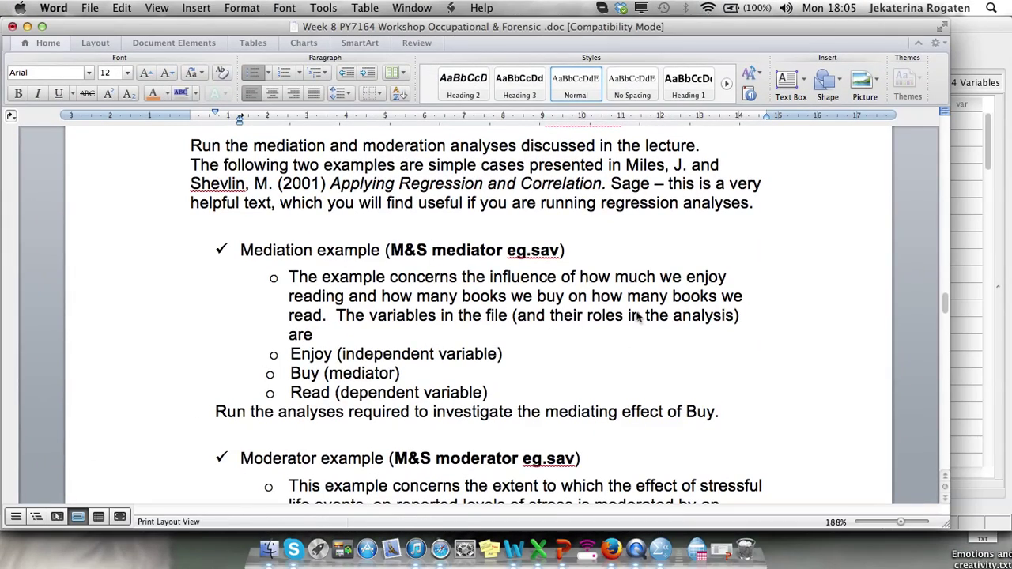
scroll(636, 311, "down", 5)
scroll(637, 312, "down", 15)
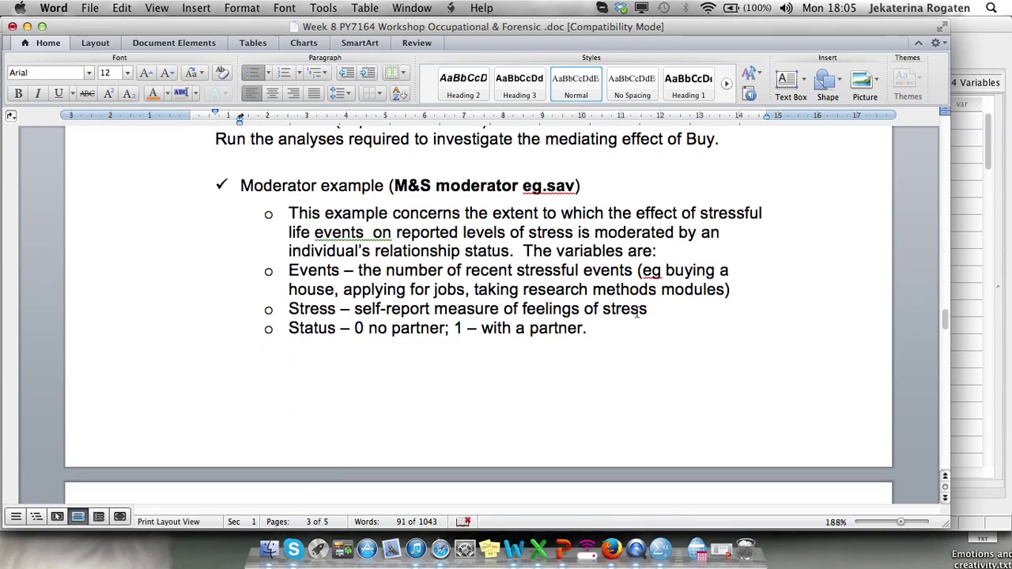
scroll(636, 312, "up", 10)
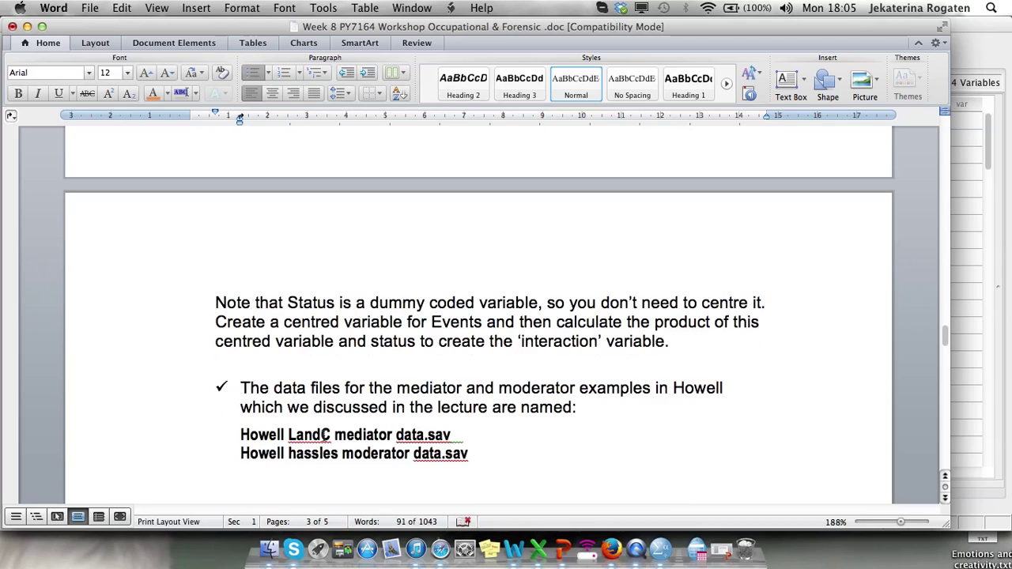
scroll(641, 429, "up", 8)
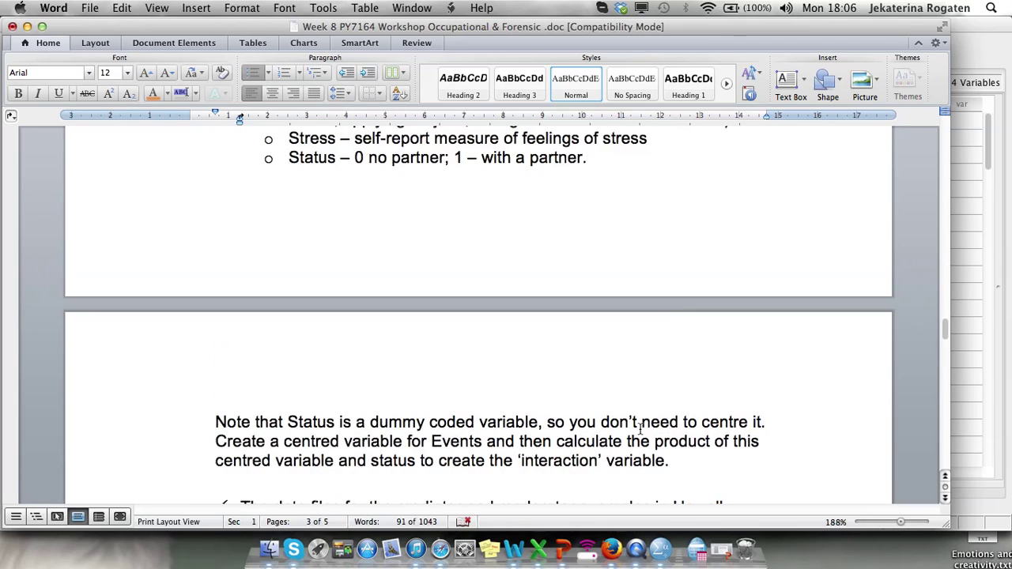
Download Howell hassles moderator data.sav from the PY7164 Data page in Firefox and open it in SPSS.
key("ctrl+Up")
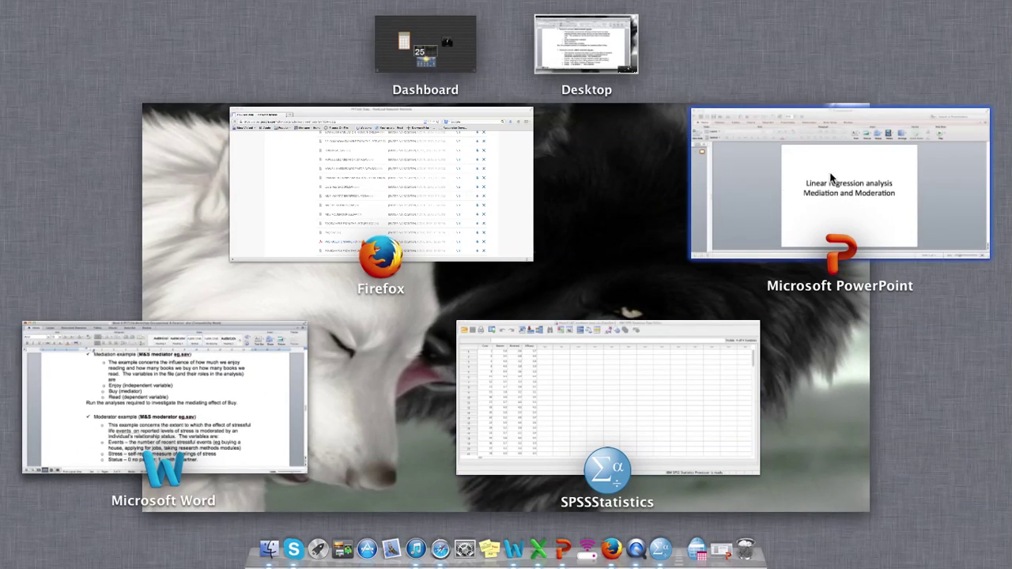
left_click(495, 229)
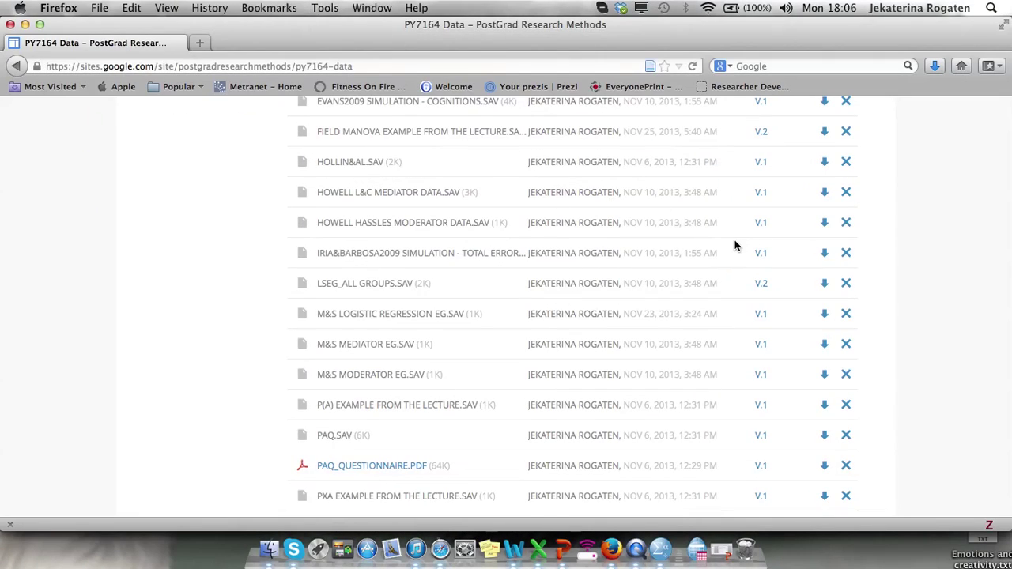
left_click(825, 226)
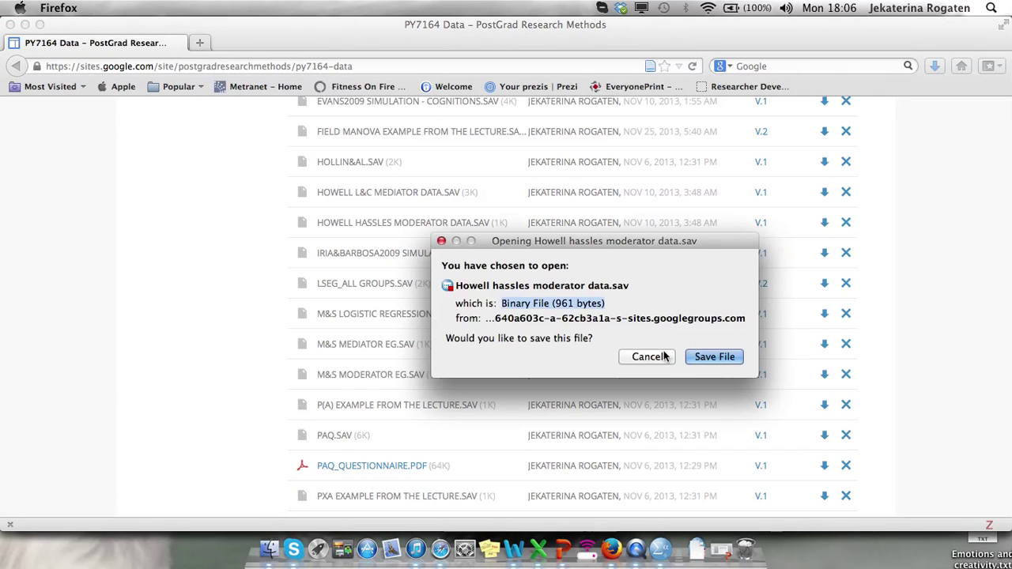
left_click(714, 357)
left_click(700, 549)
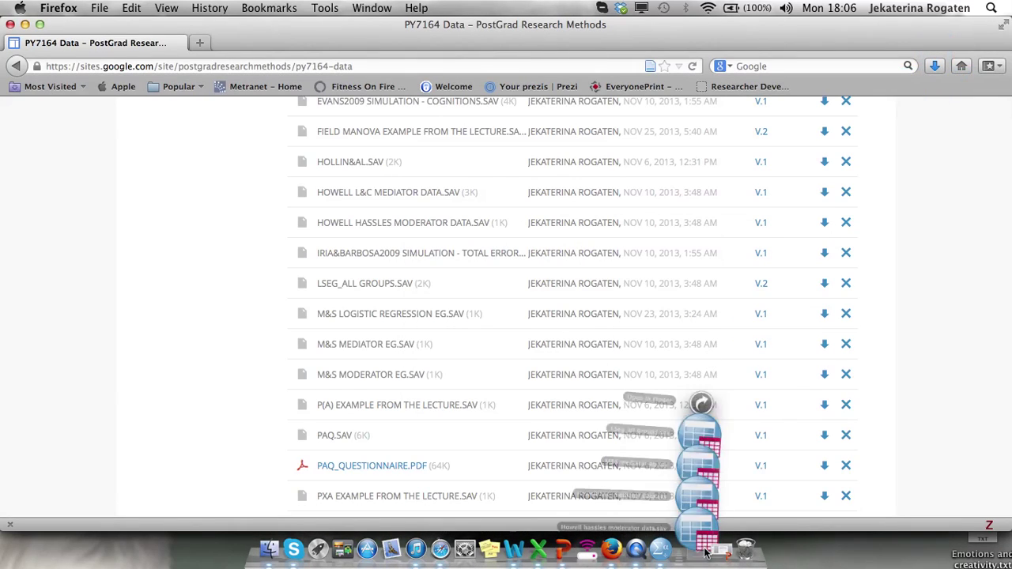
left_click(697, 518)
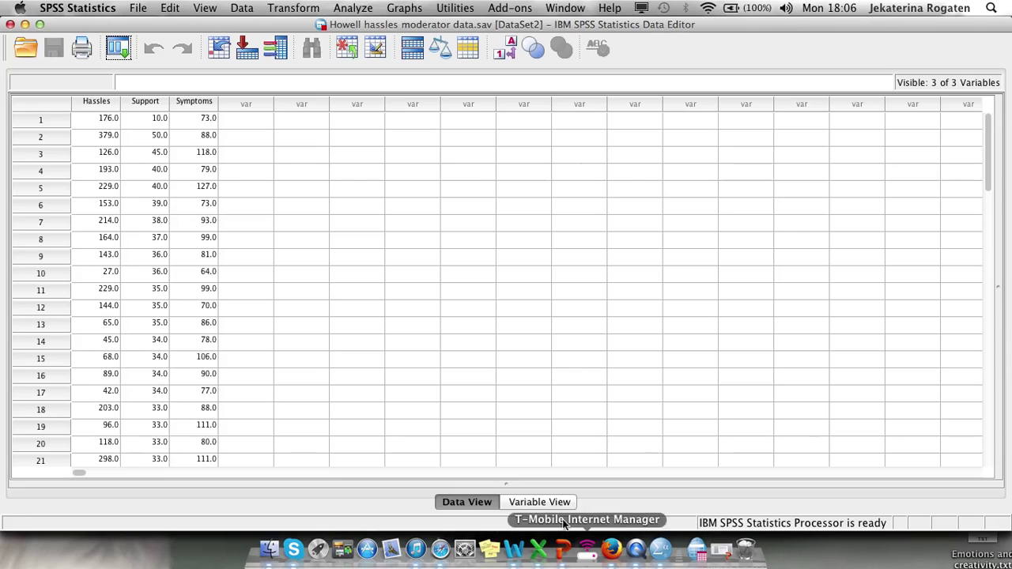
Run two-tailed Pearson bivariate correlations for Hassles, Support and Symptoms, and examine the resulting Correlations table.
left_click(353, 8)
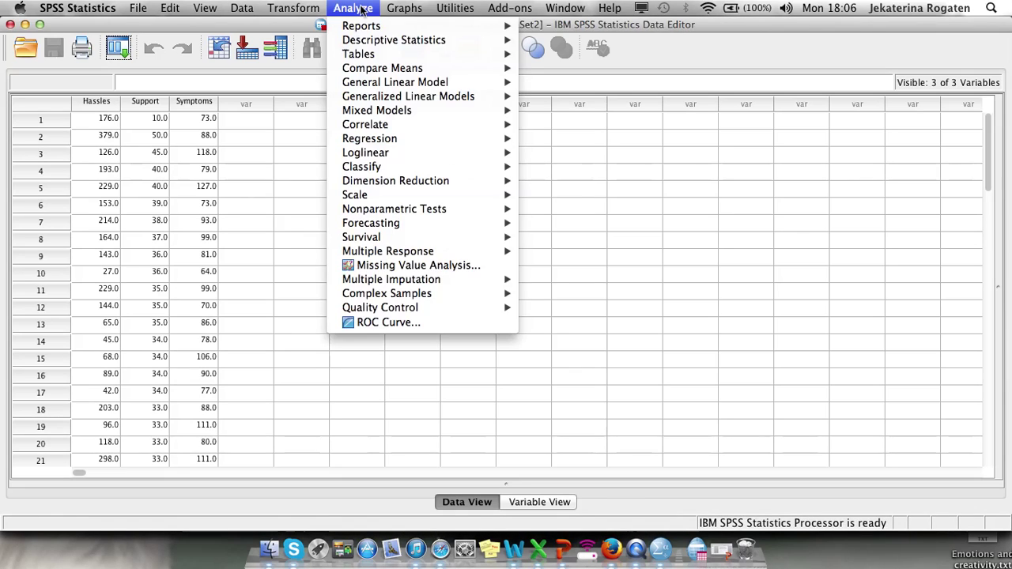
mouse_move(398, 110)
mouse_move(367, 124)
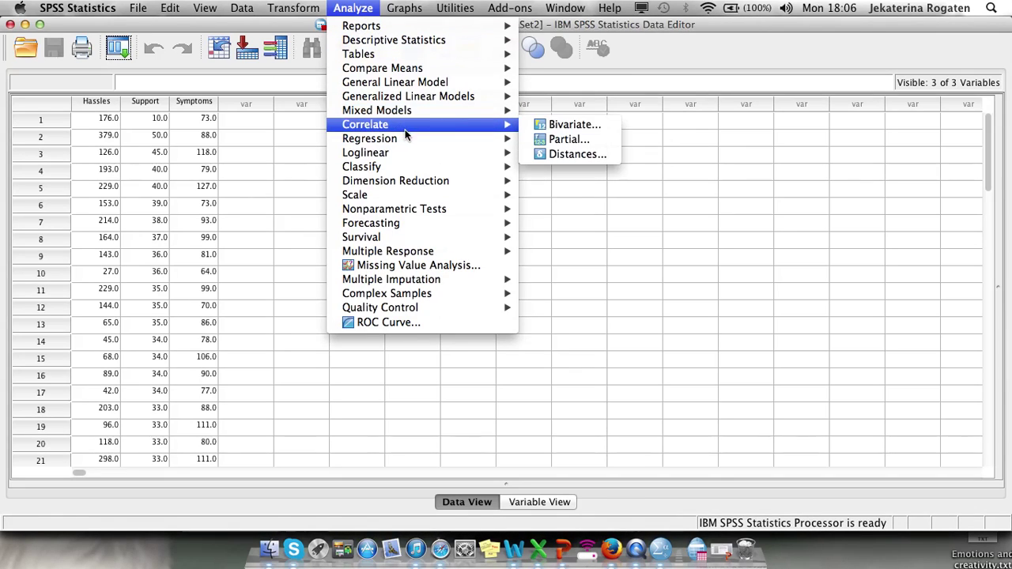
left_click(565, 125)
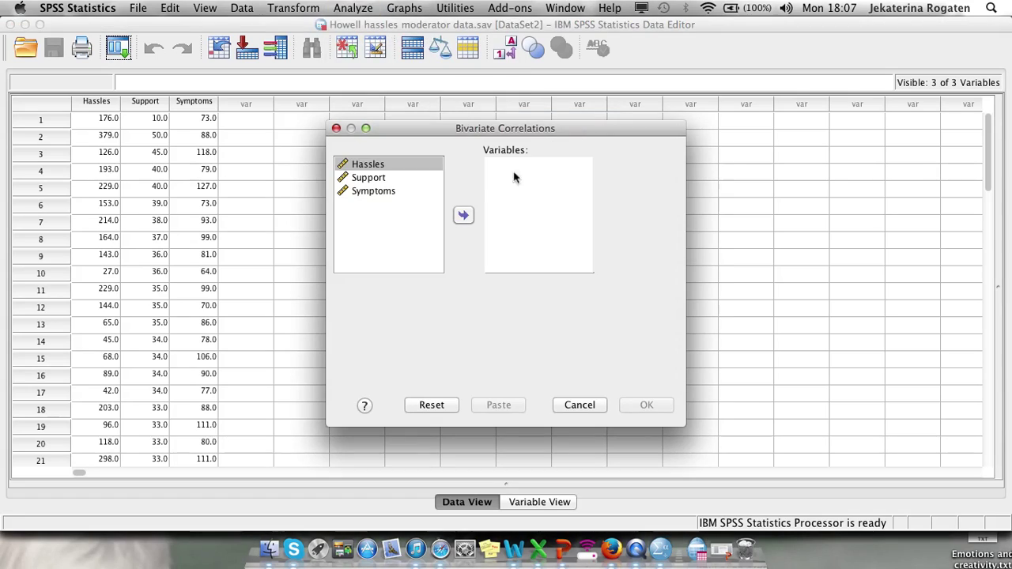
left_click(424, 175, "shift")
key("super+a")
left_click(464, 214)
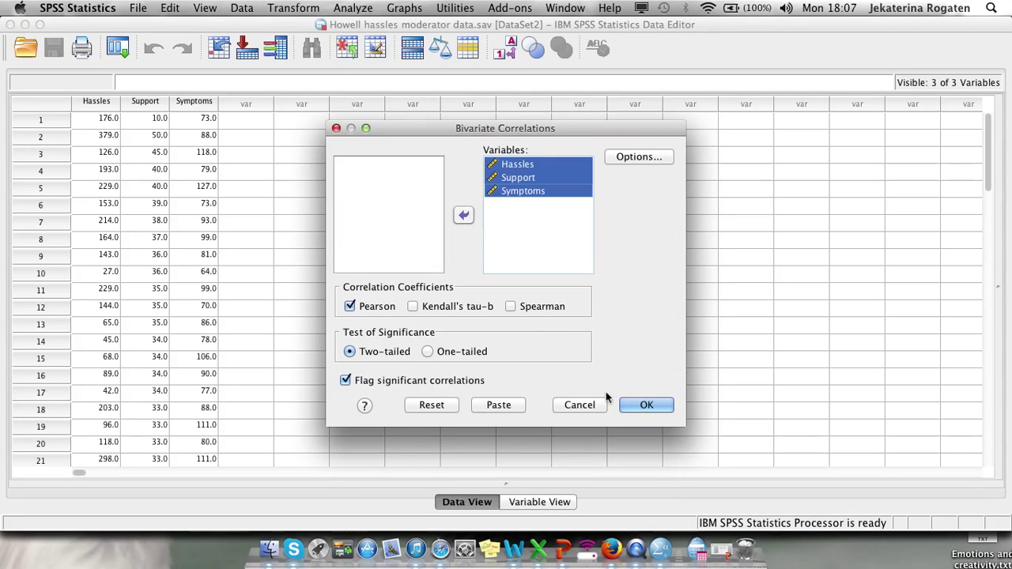
left_click(646, 405)
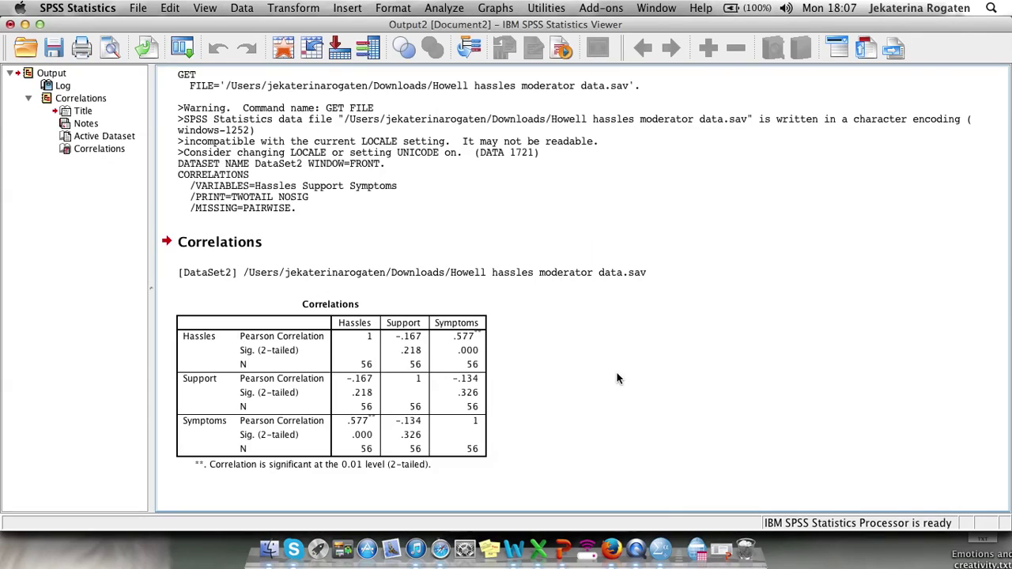
left_click(340, 340)
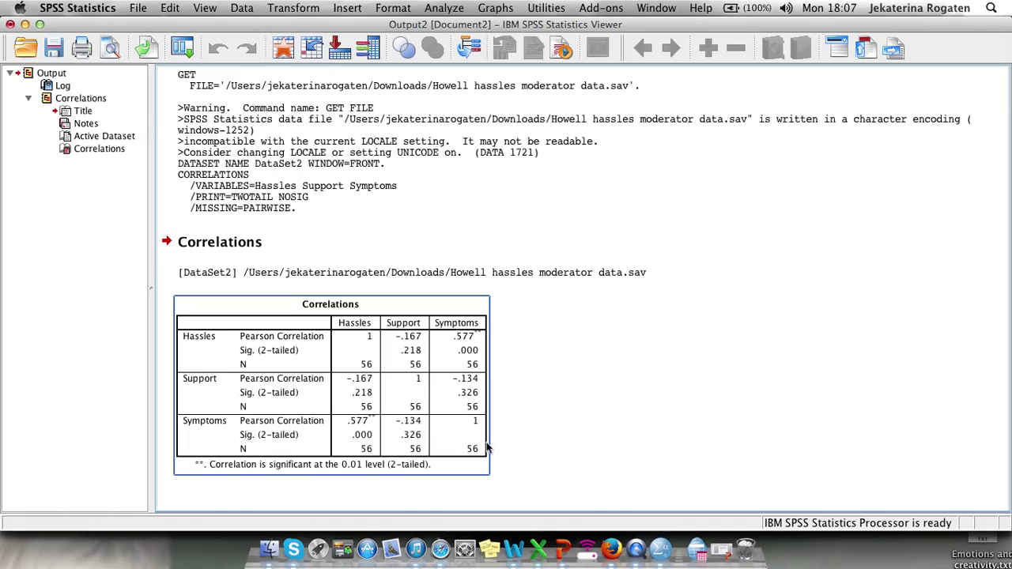
left_click(602, 410)
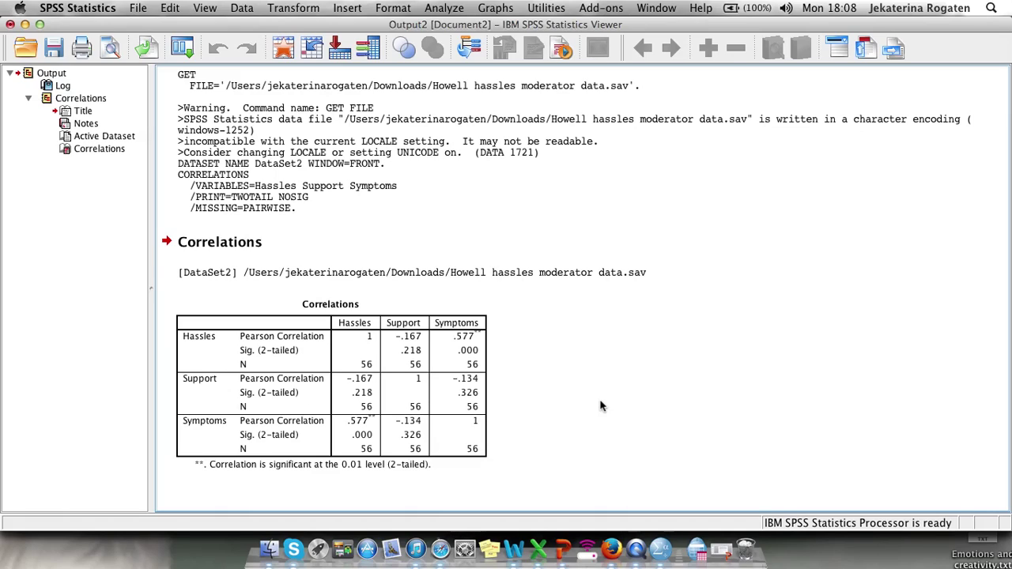
Set up a Descriptives analysis with Hassles and Support as its variables.
left_click(445, 9)
mouse_move(490, 40)
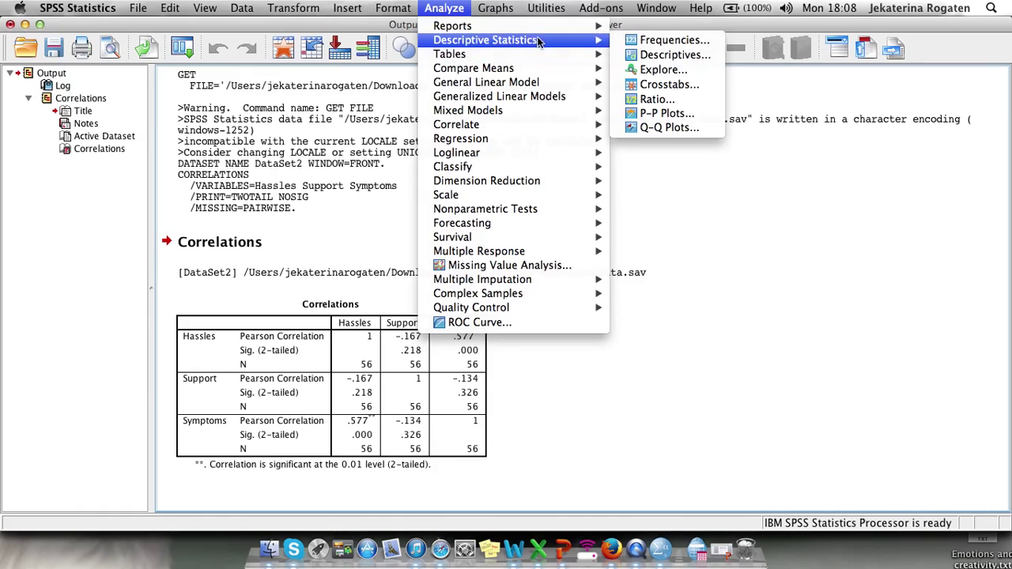
left_click(665, 62)
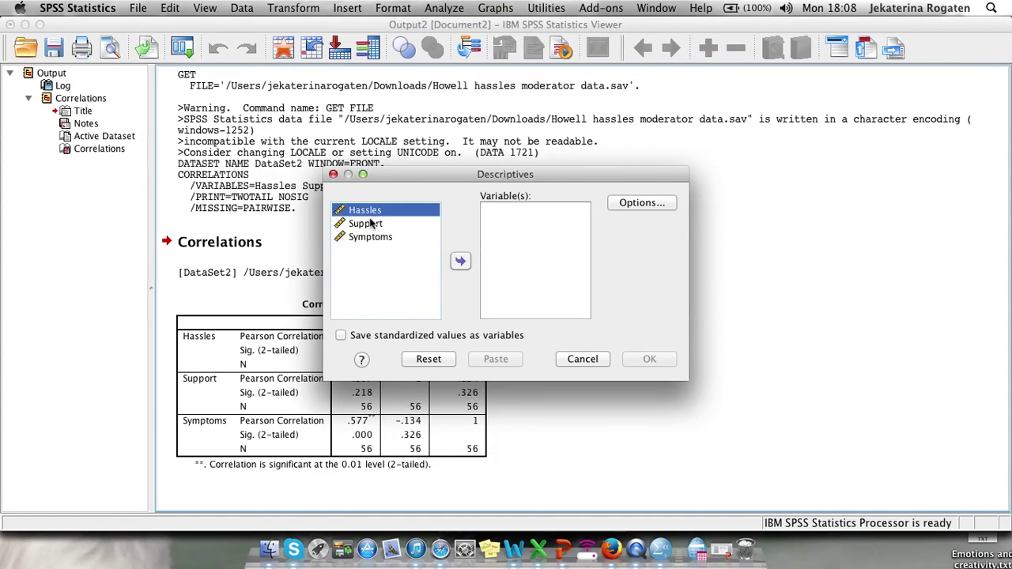
left_click(368, 224, "shift")
left_click(459, 261)
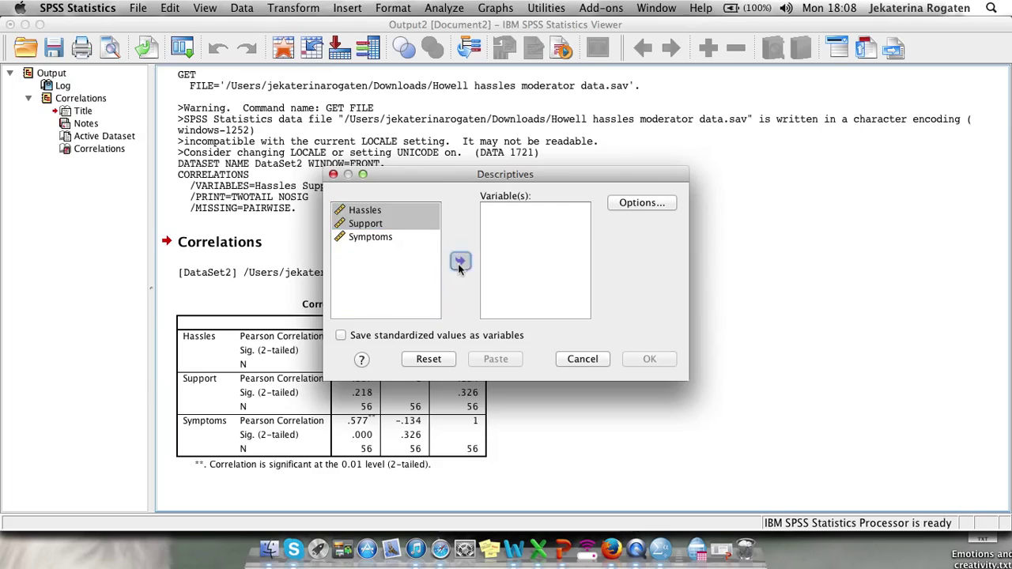
Limit the descriptives to mean and standard deviation, excluding minimum and maximum, run the analysis and read the means of Hassles and Support.
left_click(640, 204)
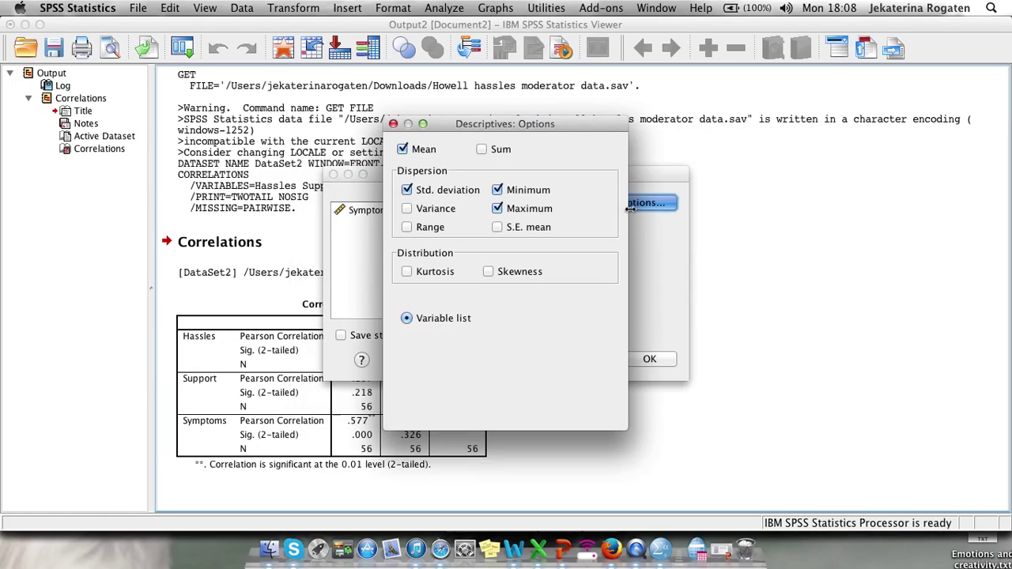
left_click(496, 190)
left_click(497, 208)
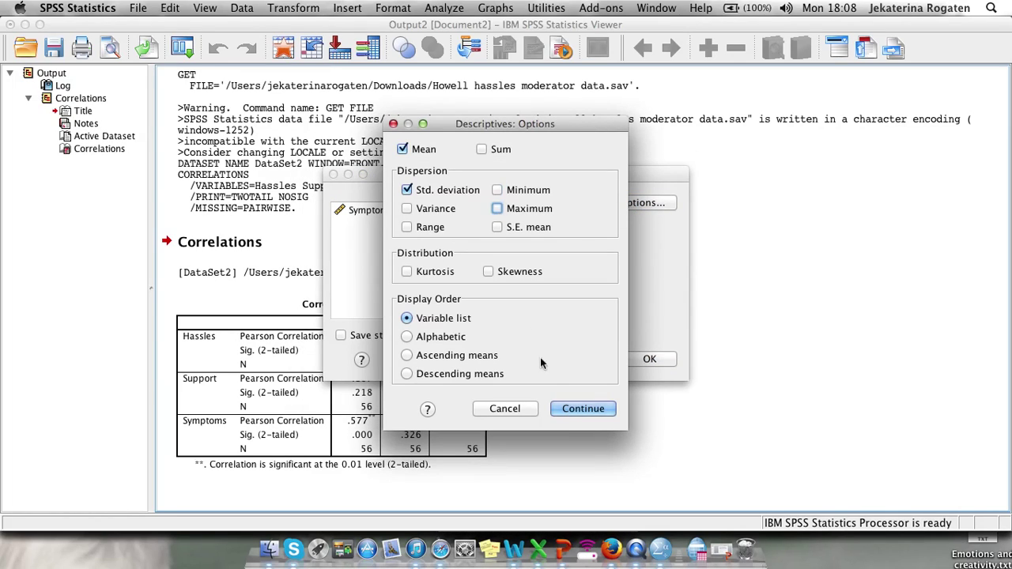
left_click(574, 412)
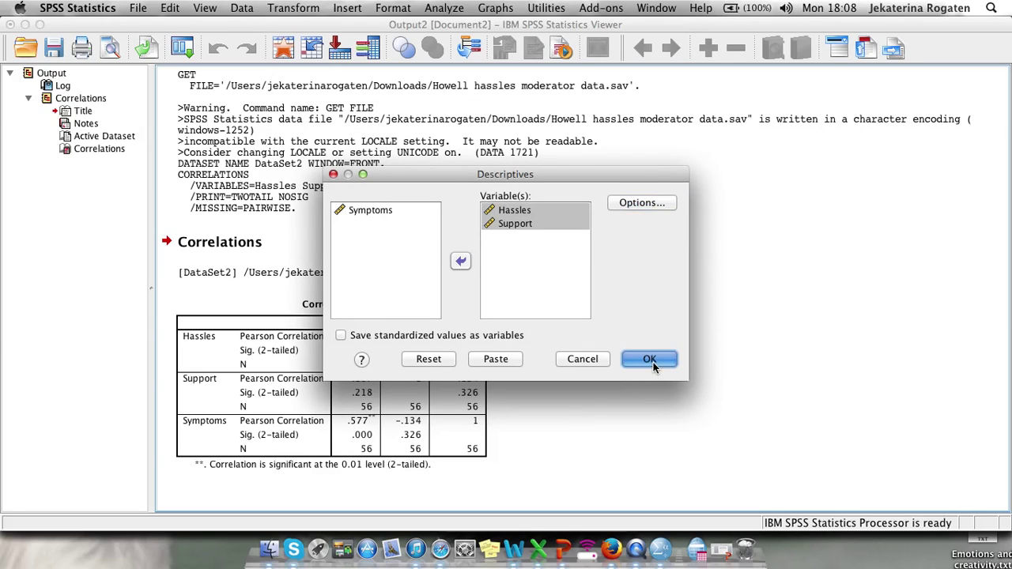
left_click(652, 360)
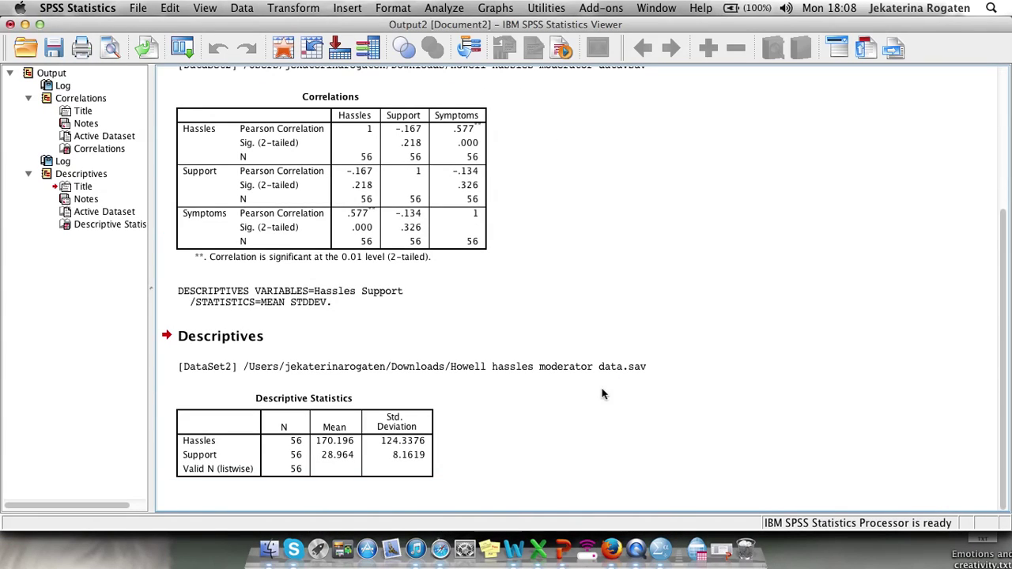
left_click(332, 458)
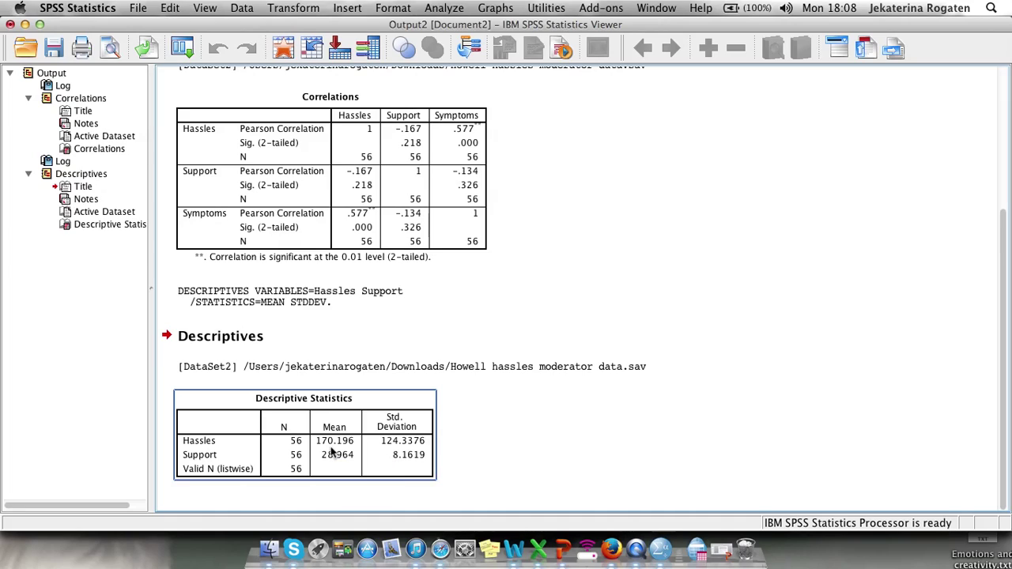
left_click(539, 262)
left_click(324, 468)
left_click(575, 220)
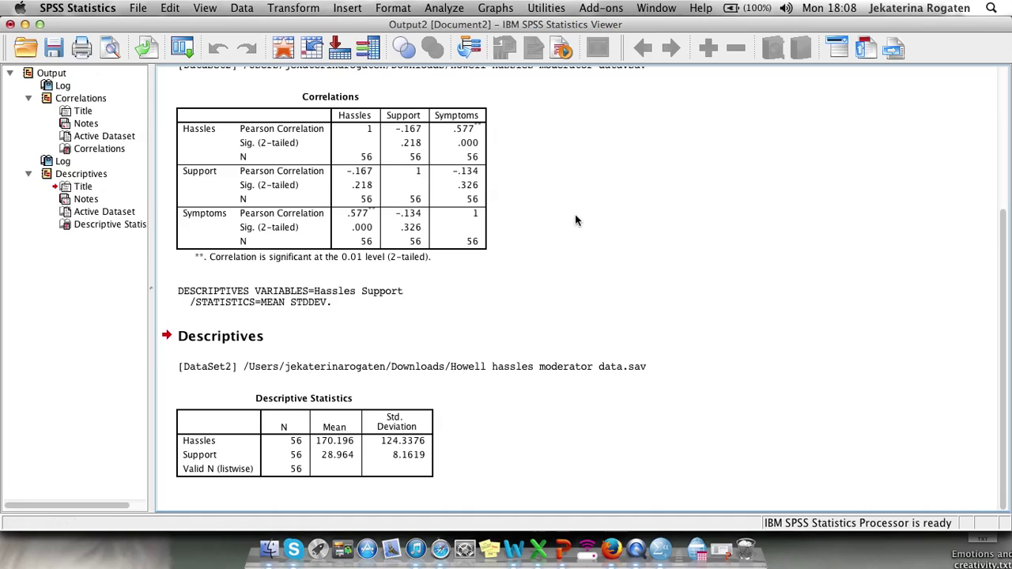
Compute a centred variable named Chassles as Hassles - 170.196.
left_click(293, 7)
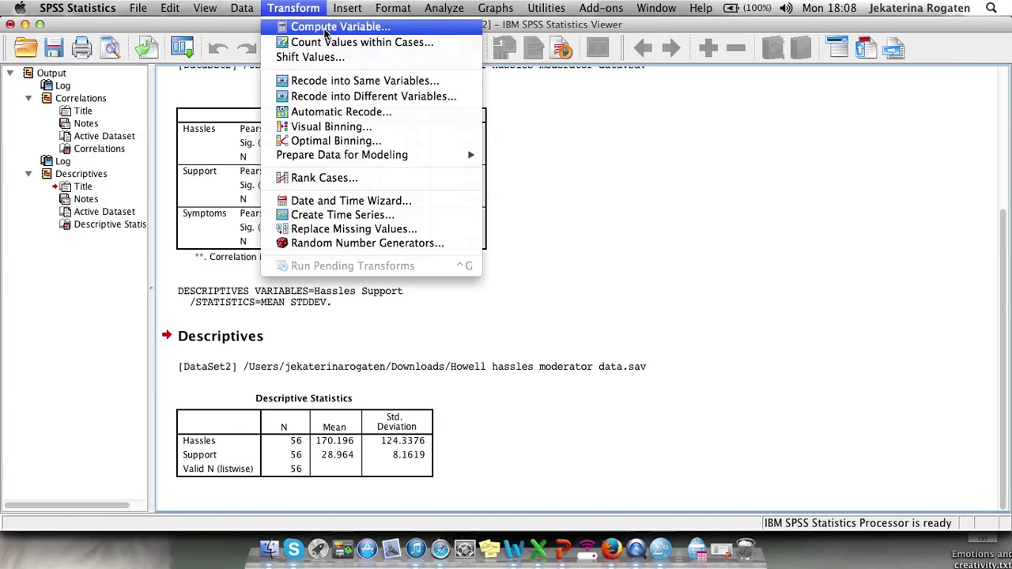
left_click(324, 27)
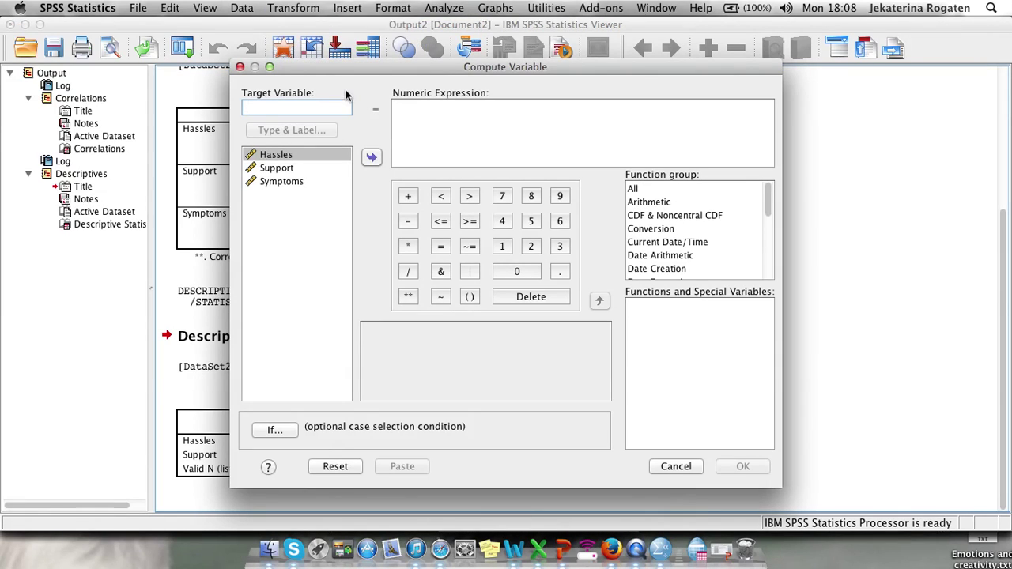
type("C")
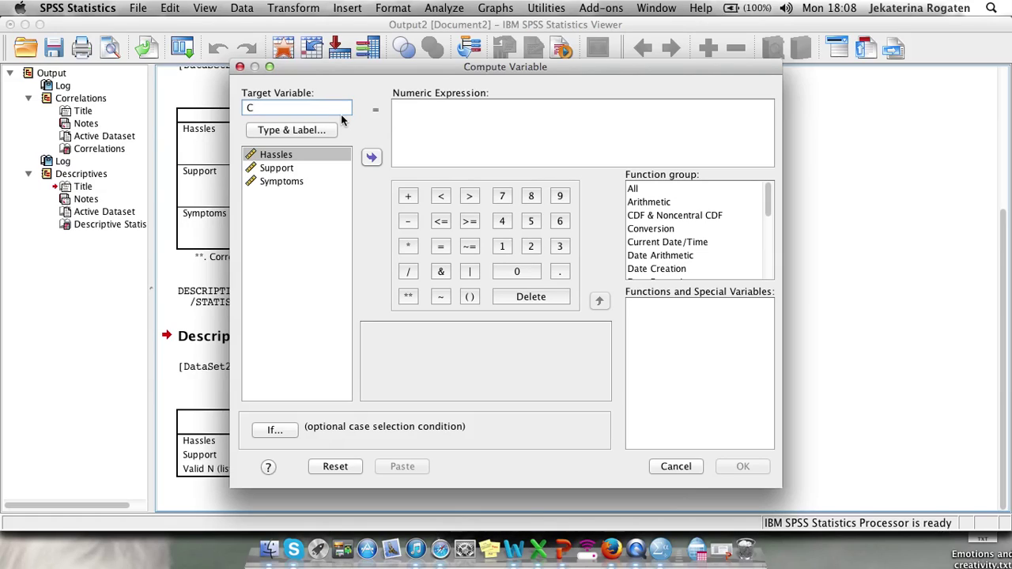
type("hassles")
left_click(315, 153)
left_click(371, 156)
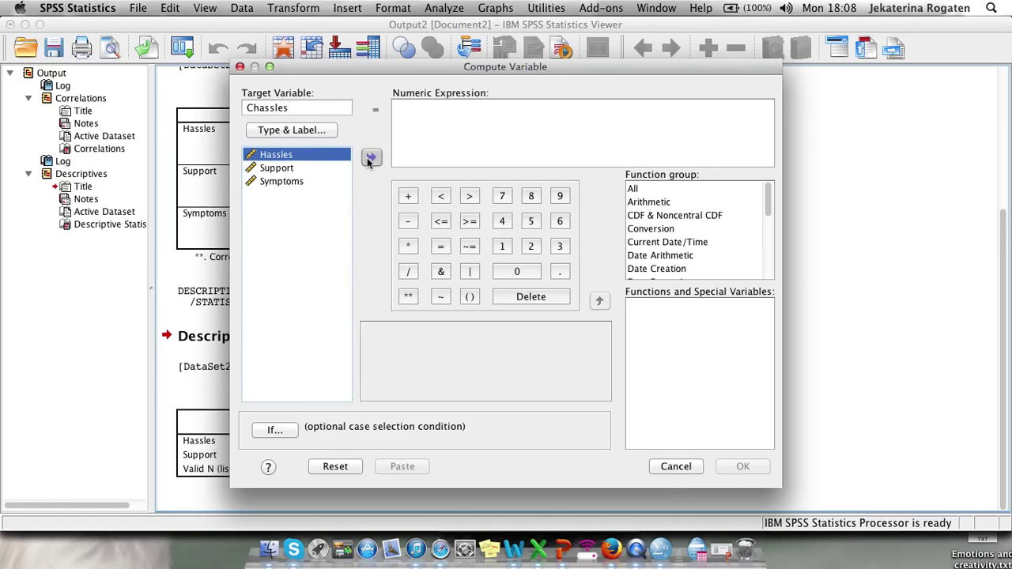
left_click(407, 220)
left_click_drag(382, 69, 547, 35)
type("170.")
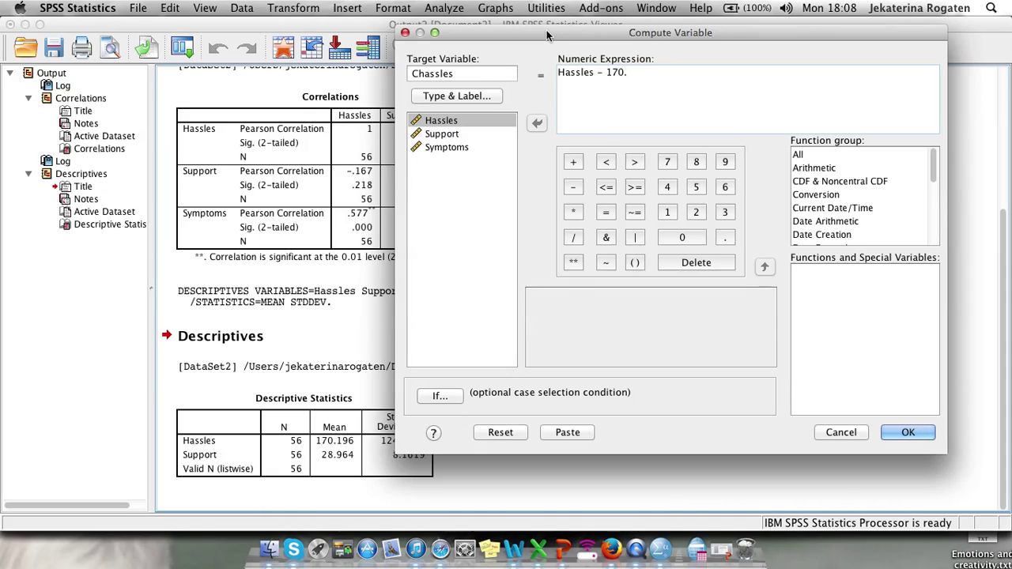
type("196")
left_click(906, 433)
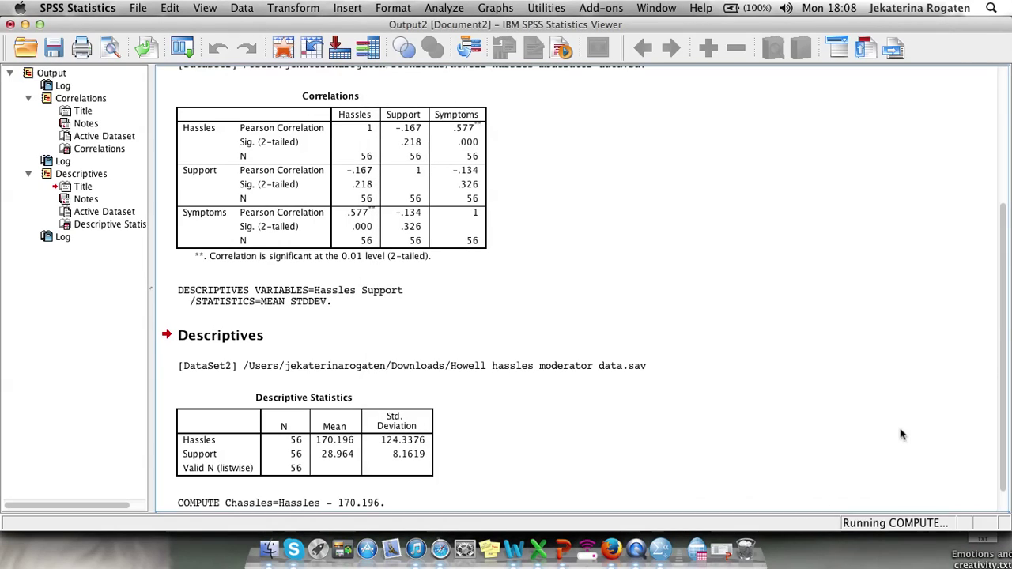
Check Chassles in the hassles data set, clear the previous computation and compute a centred variable named Csupport as Support - 28.964.
scroll(566, 395, "down", 2)
key("ctrl+Up")
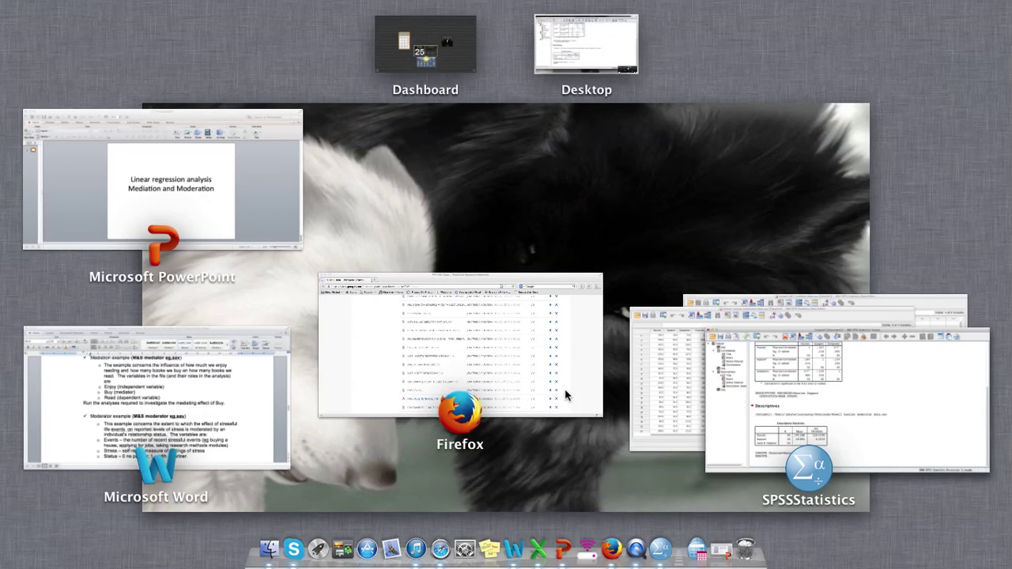
left_click(663, 372)
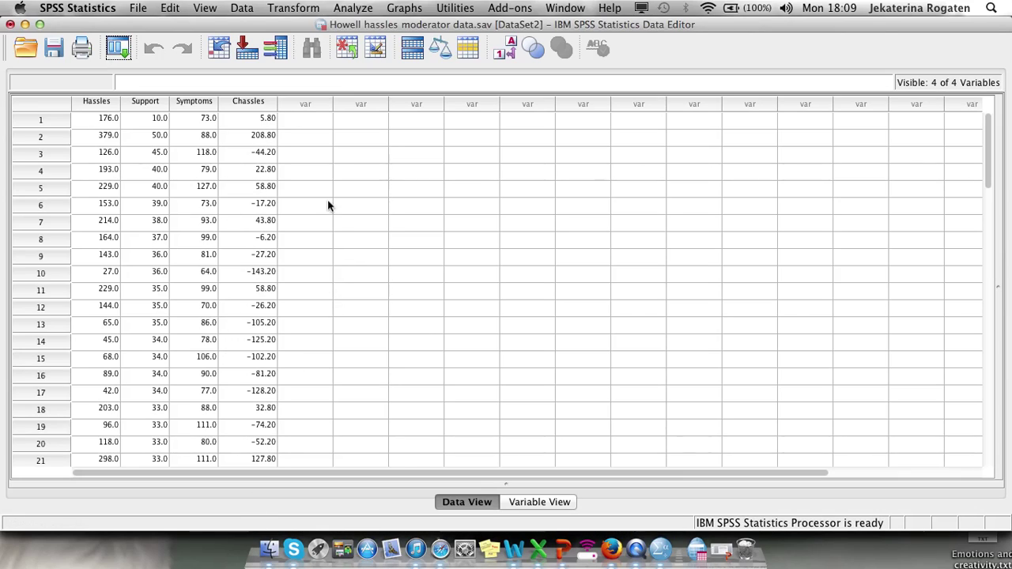
left_click(299, 10)
left_click(333, 28)
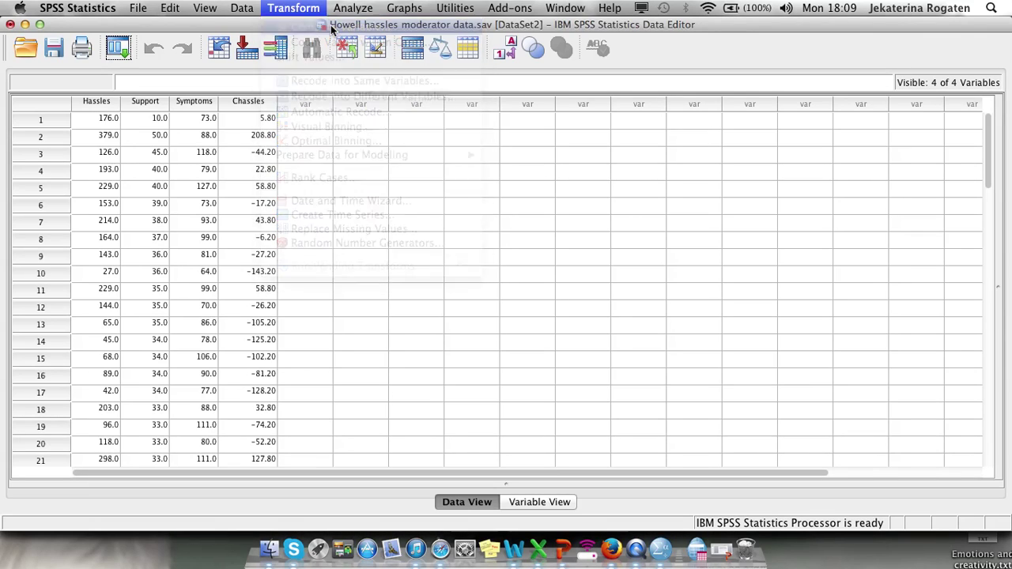
left_click(335, 466)
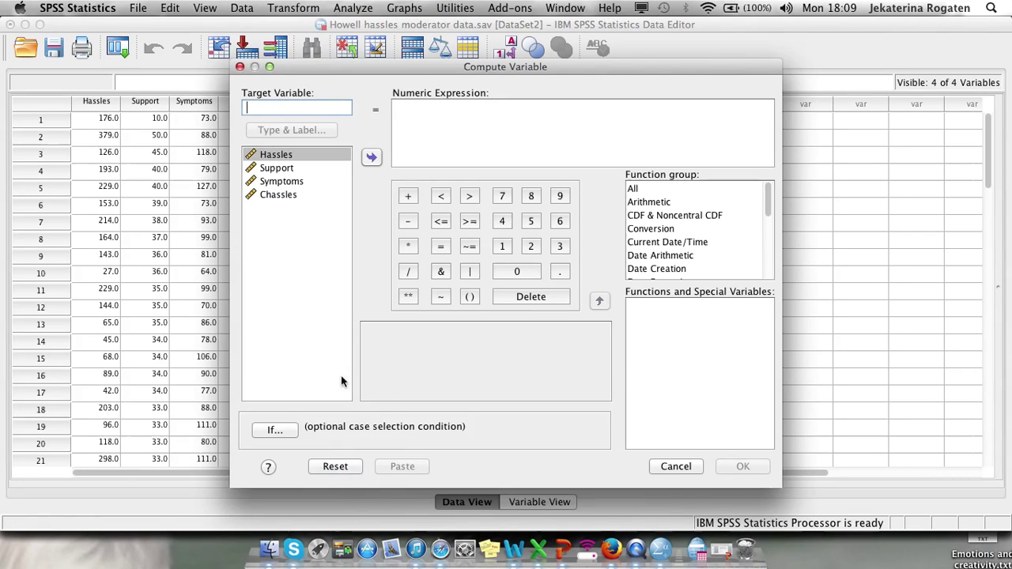
type("C")
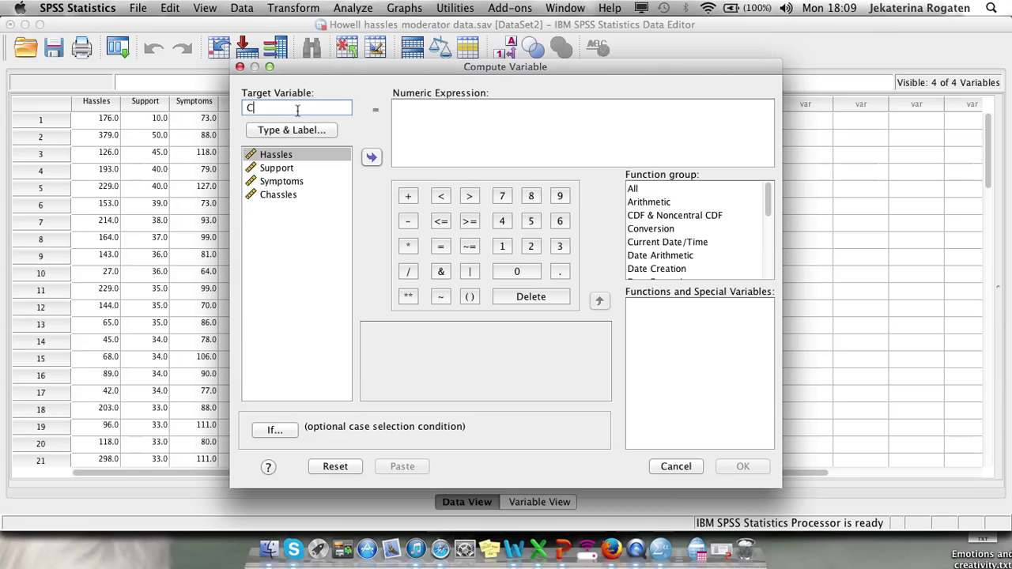
type("support")
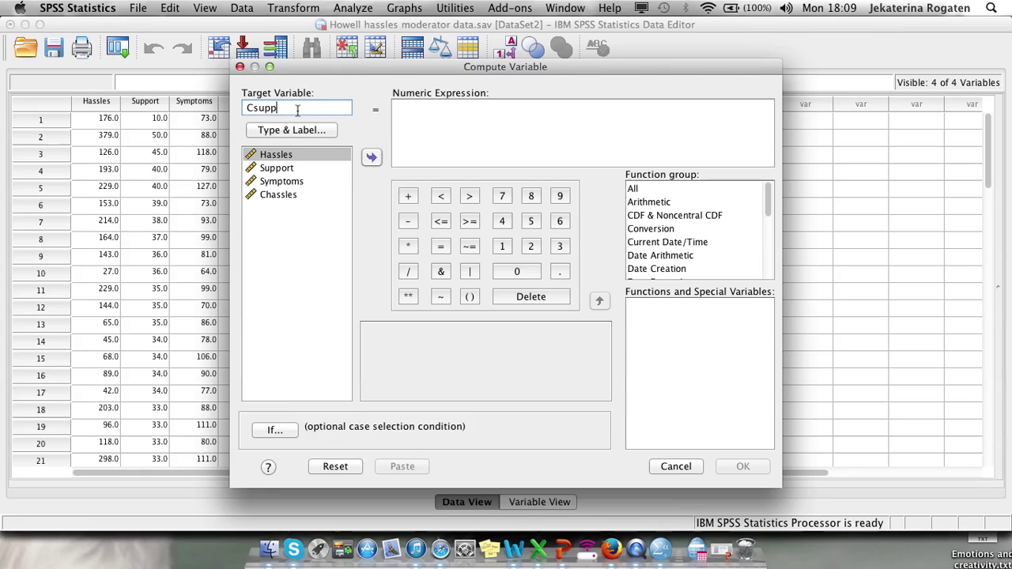
left_click(287, 170)
left_click(371, 156)
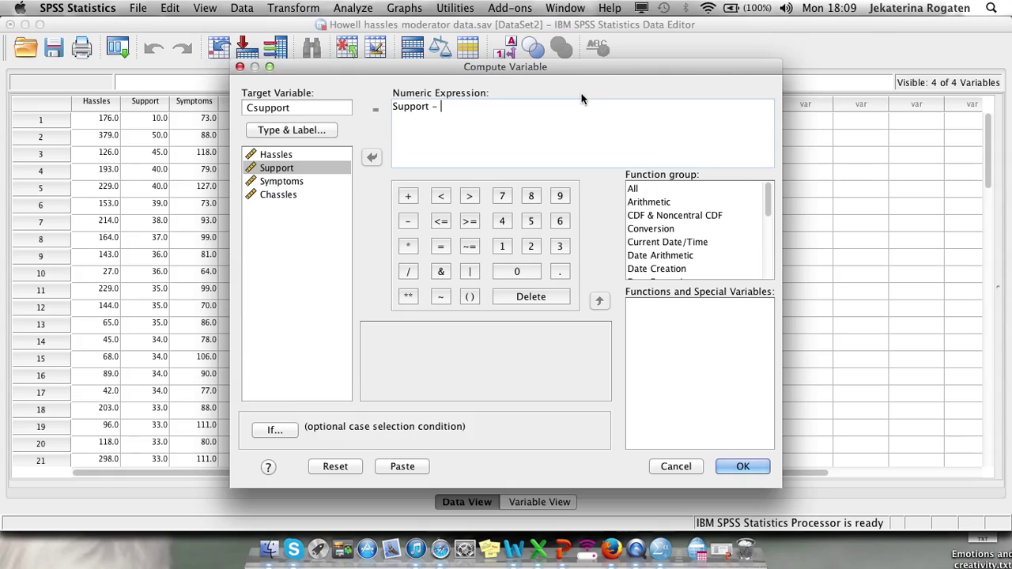
type("28.96")
type("4")
left_click(752, 466)
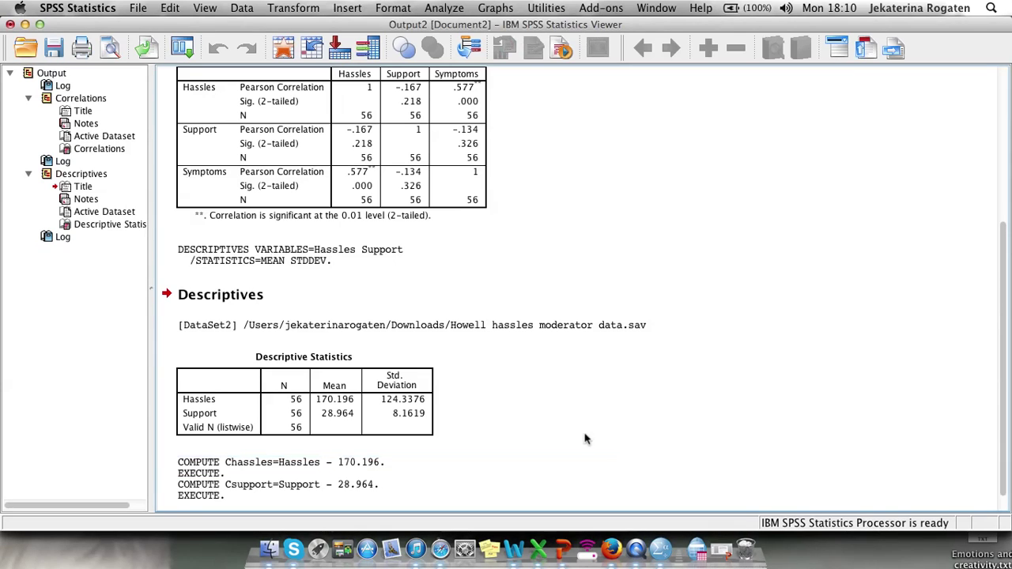
Return to the hassles data set and start a new variable computation with CHCS as the target variable.
key("F3")
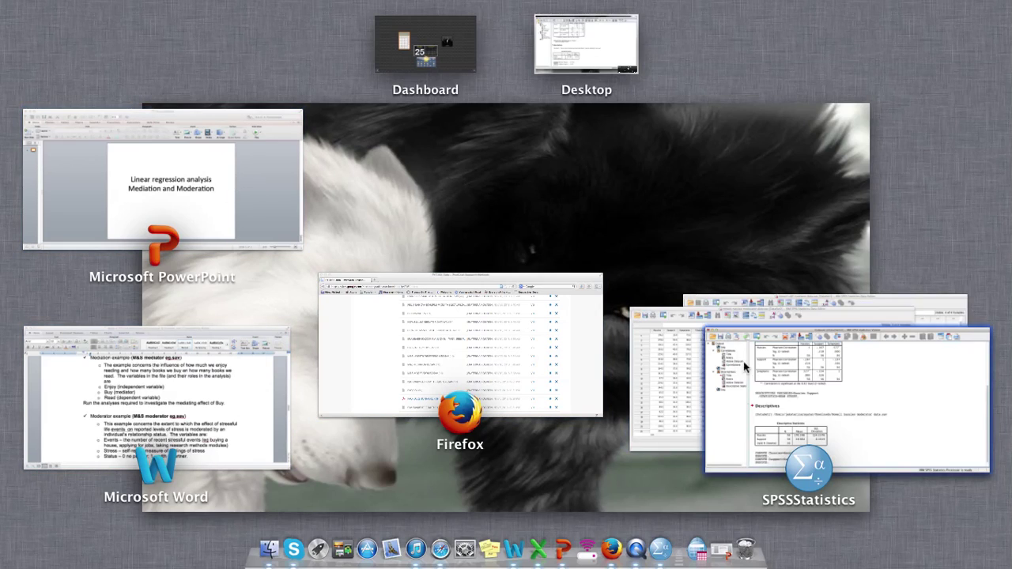
left_click(657, 361)
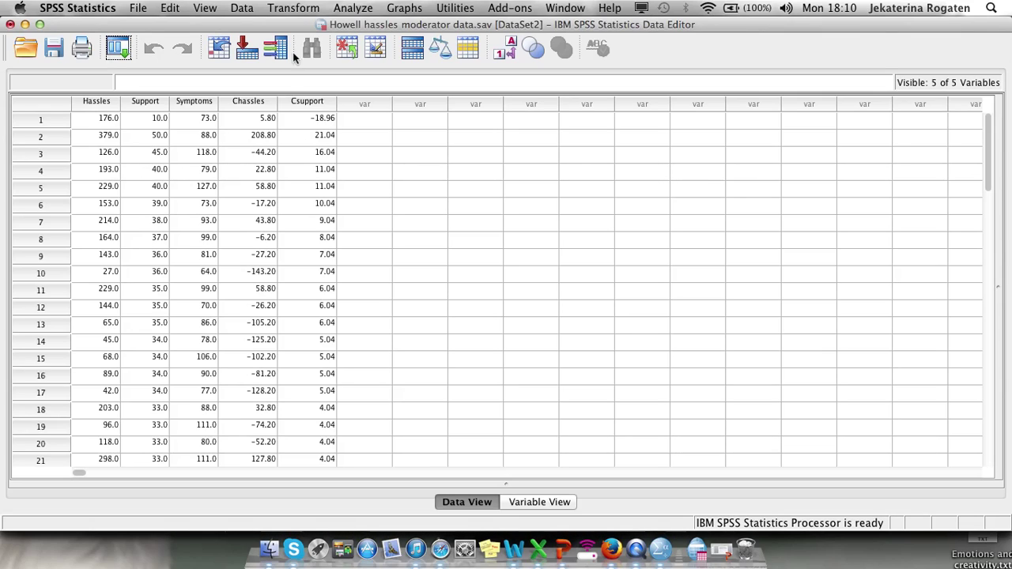
left_click(300, 9)
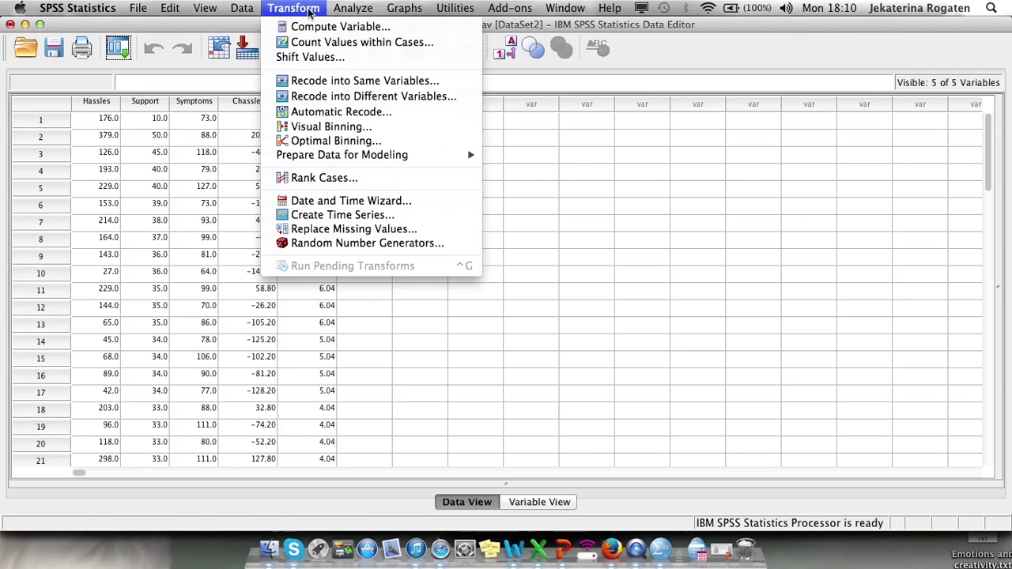
left_click(331, 28)
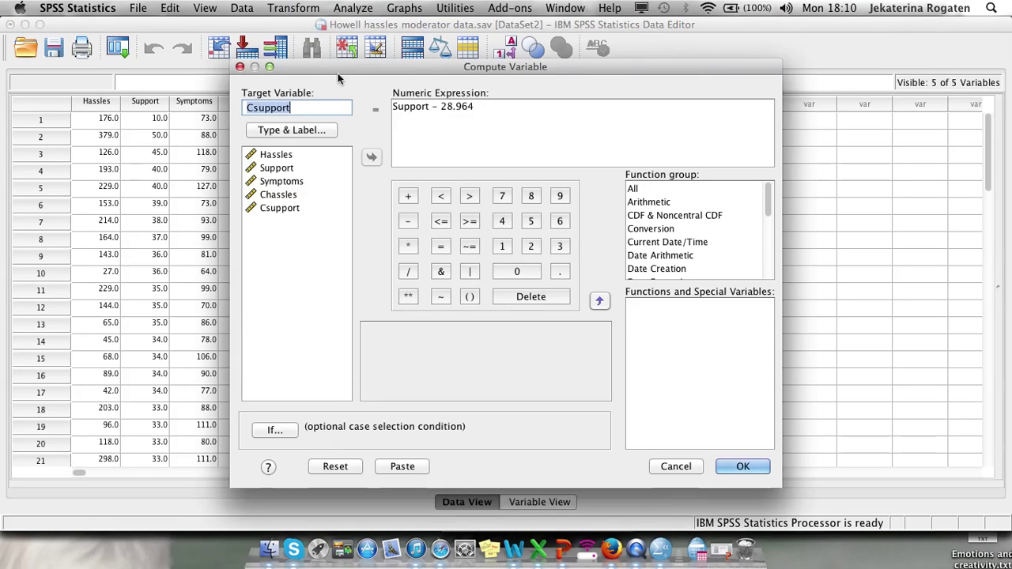
left_click(328, 109)
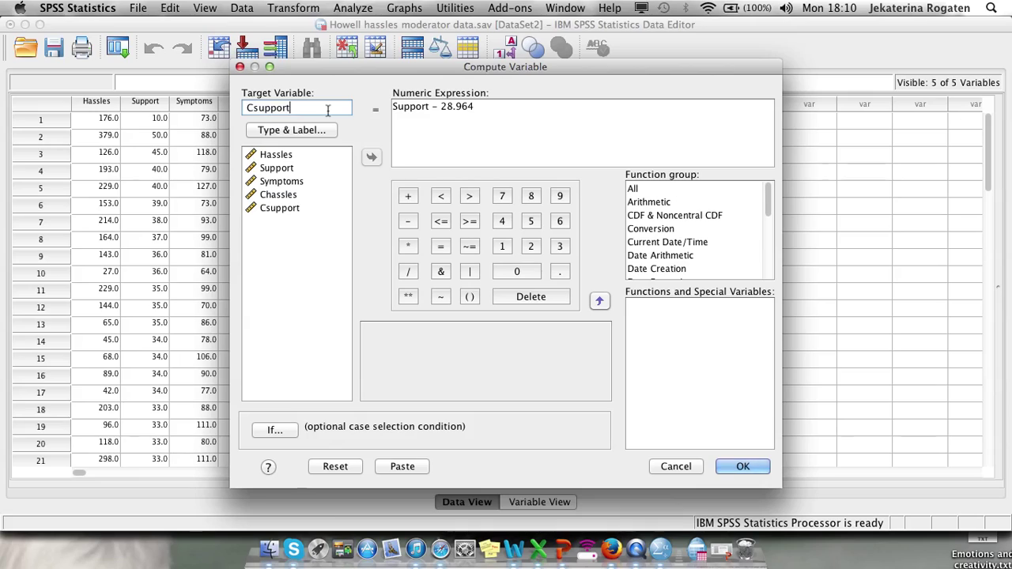
key("BackSpace")
key("BackSpace")
key("BackSpace")
key("BackSpace")
key("BackSpace")
key("BackSpace")
key("BackSpace")
key("BackSpace")
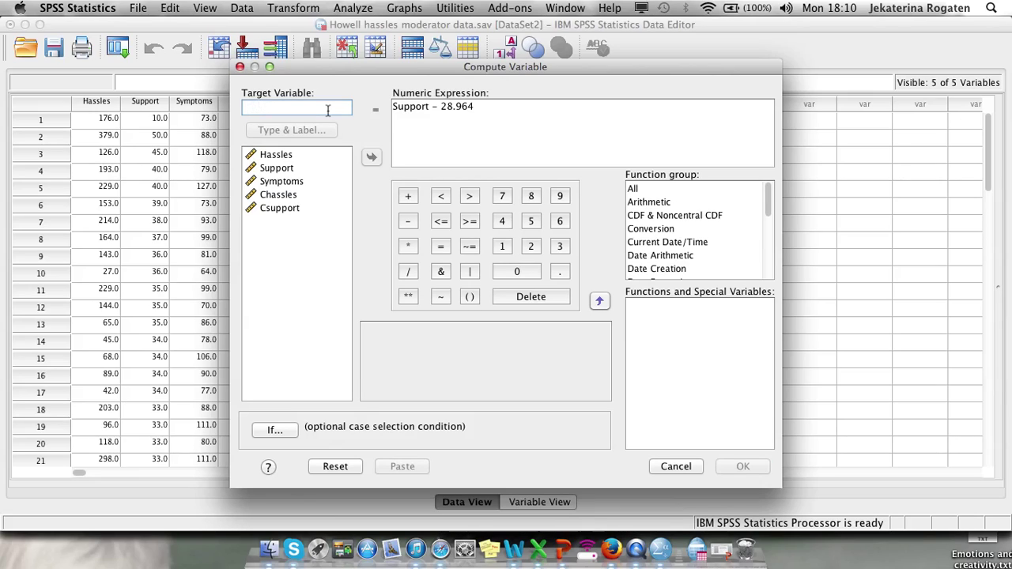
type("CHCS")
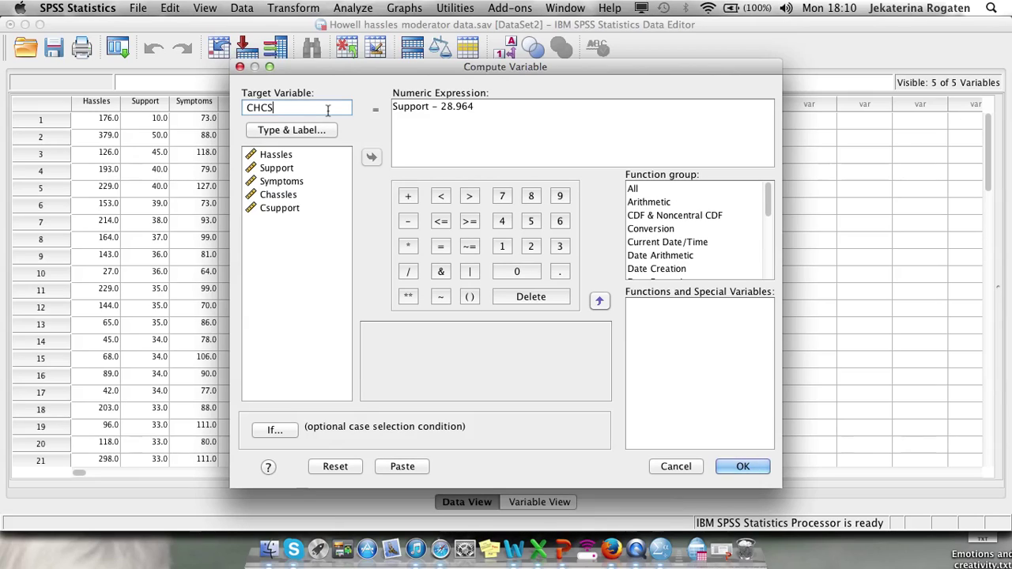
Replace the old numeric expression with Chassles * Csupport and compute the interaction variable.
left_click_drag(474, 107, 392, 108)
key("BackSpace")
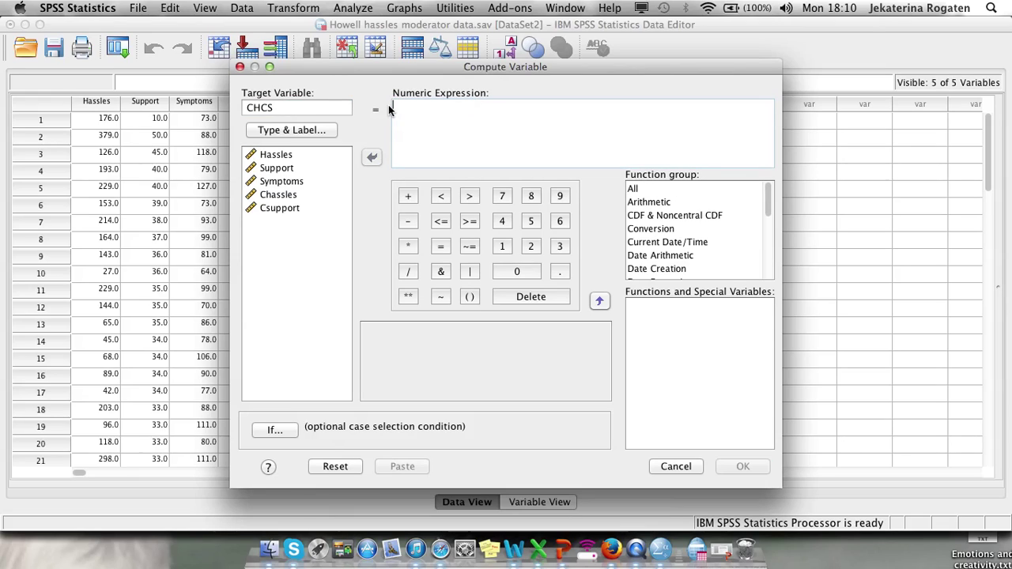
left_click(284, 195)
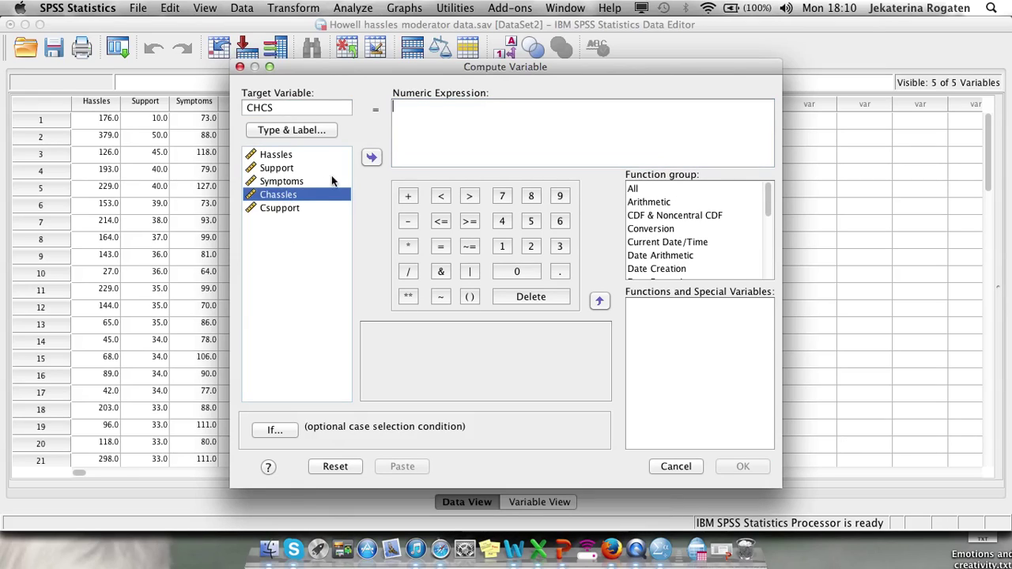
left_click(372, 158)
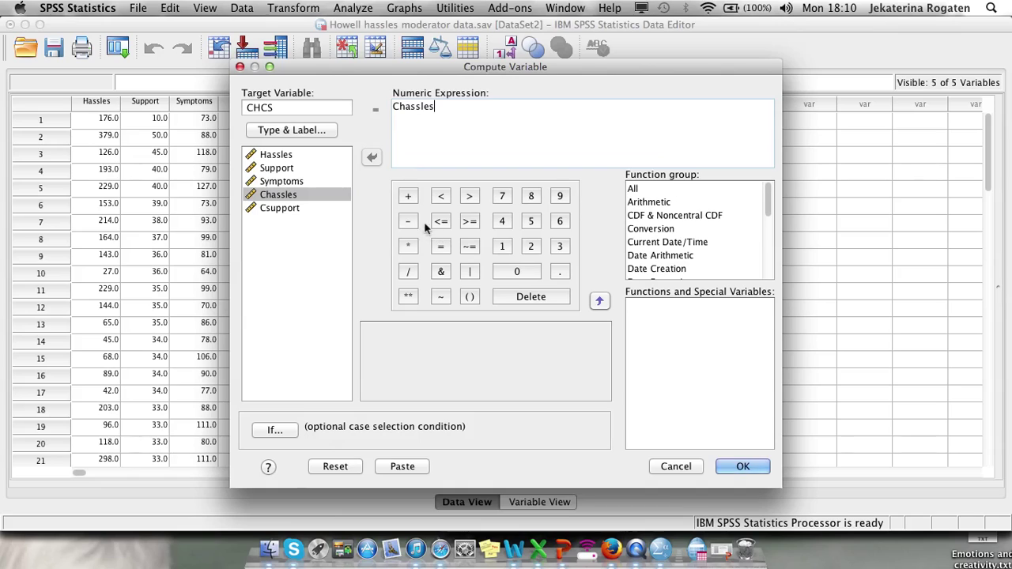
left_click(408, 246)
left_click(306, 208)
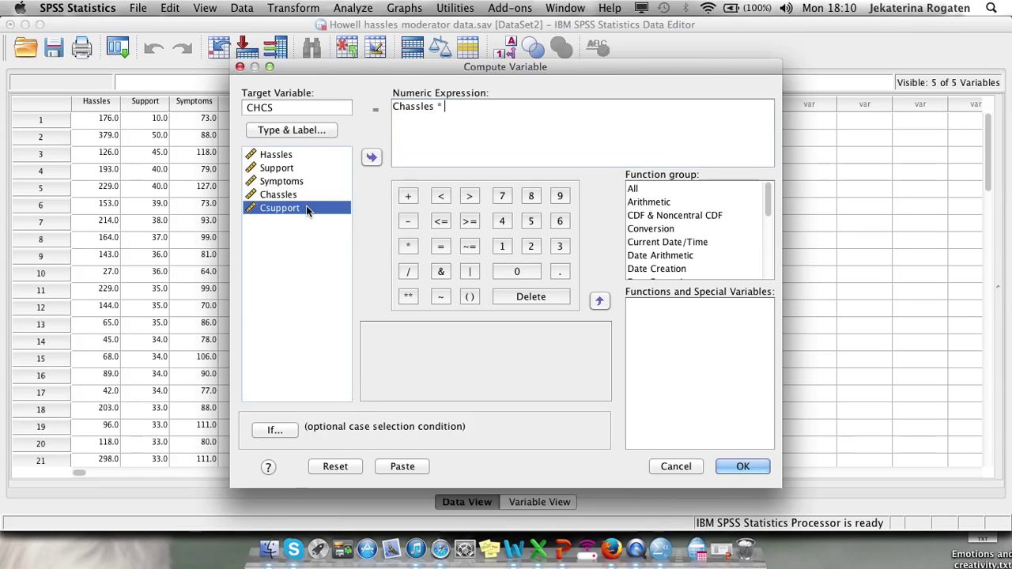
left_click(373, 157)
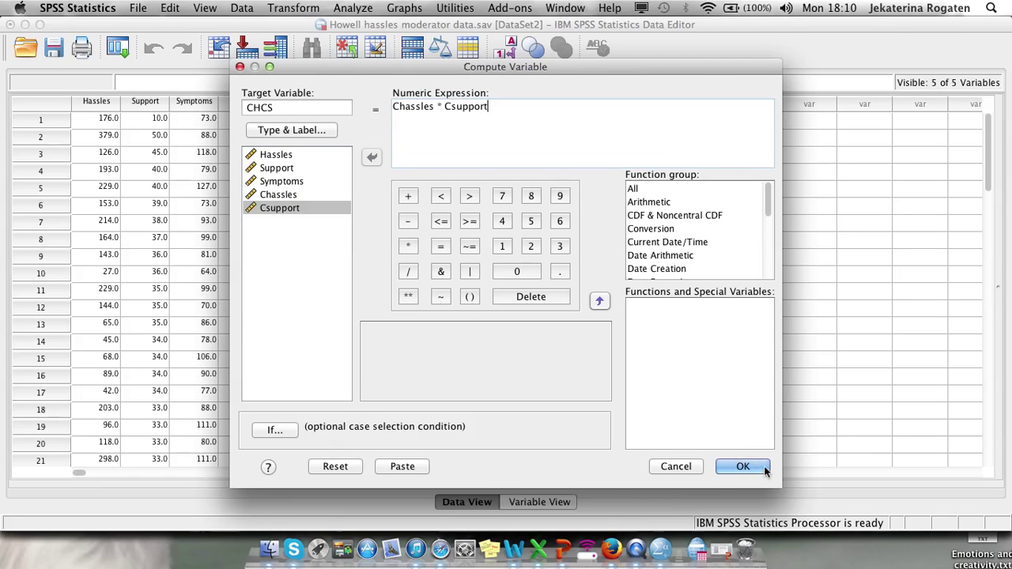
left_click(743, 467)
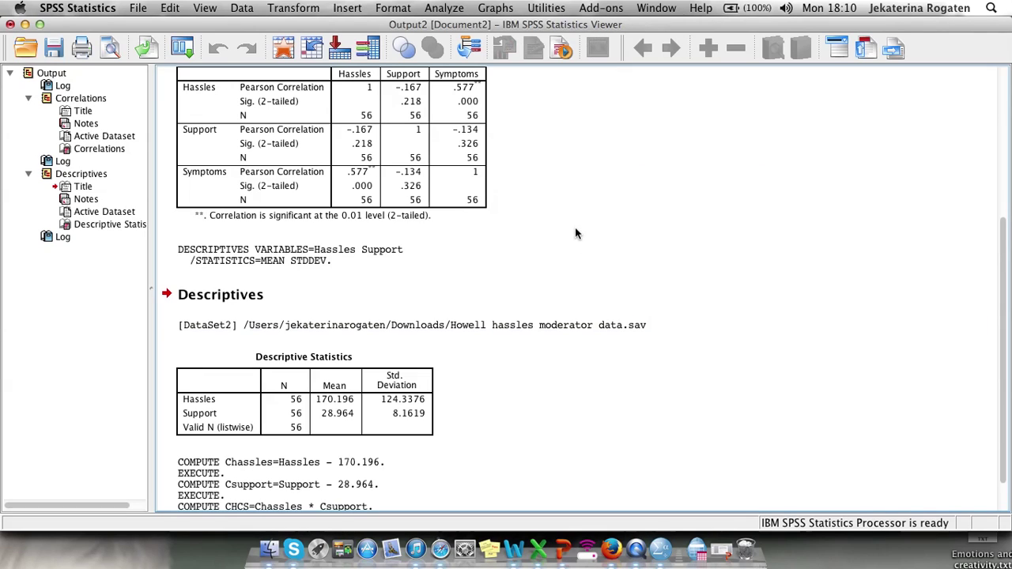
Check CHCS in the hassles data set and set up a linear regression with Symptoms as the dependent variable.
key("ctrl+Up")
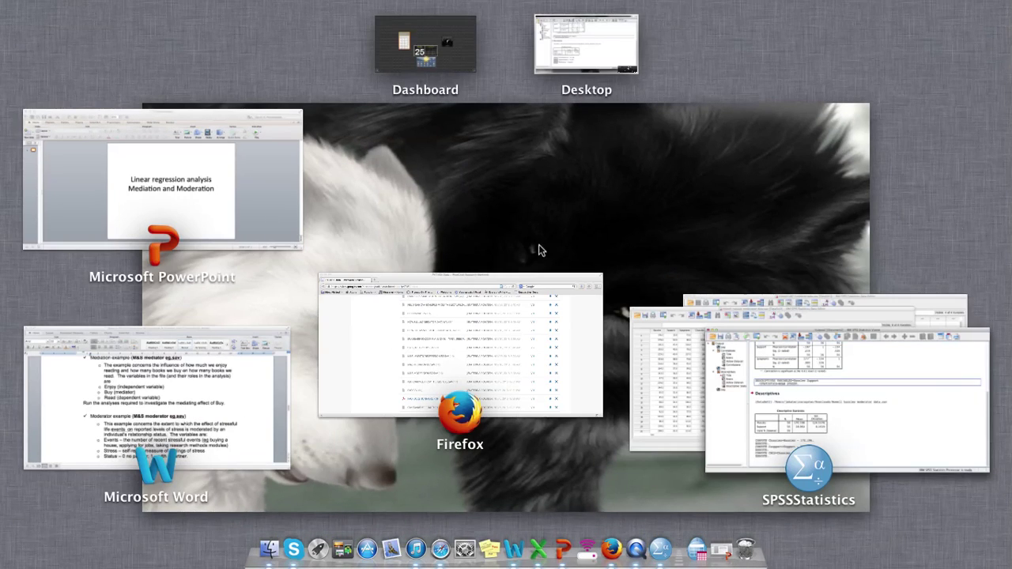
left_click(645, 397)
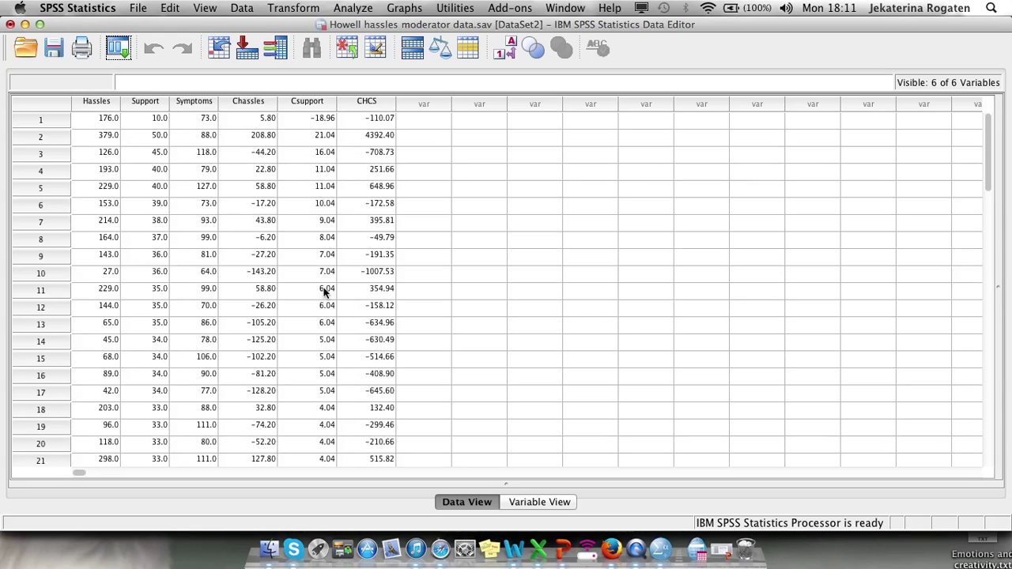
left_click(369, 10)
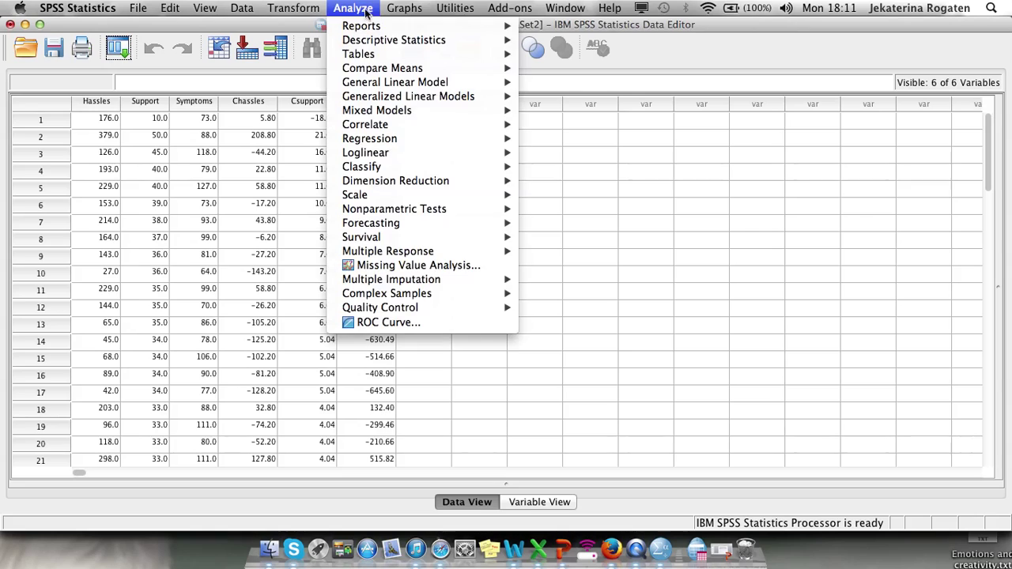
mouse_move(376, 43)
mouse_move(393, 140)
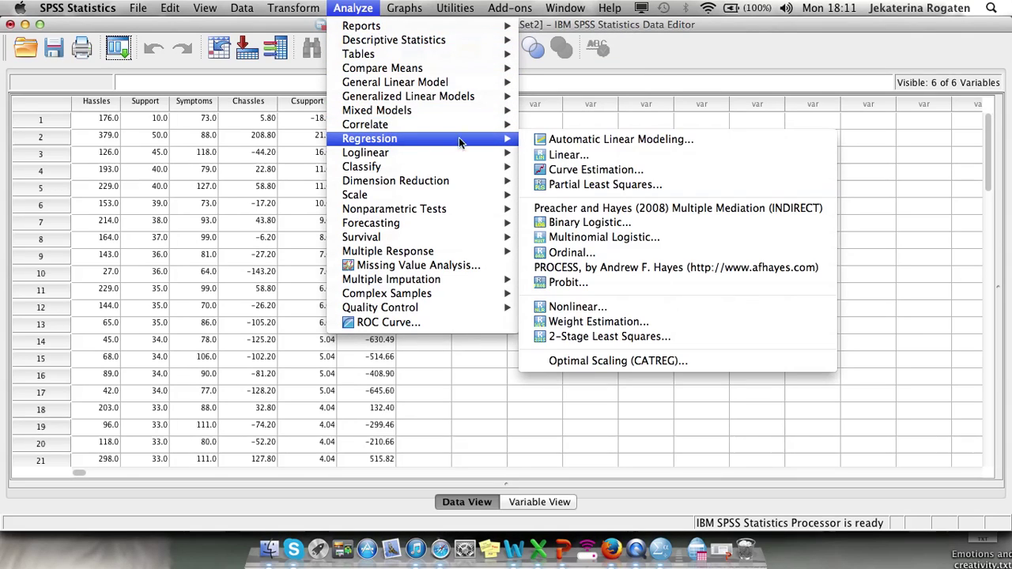
left_click(597, 154)
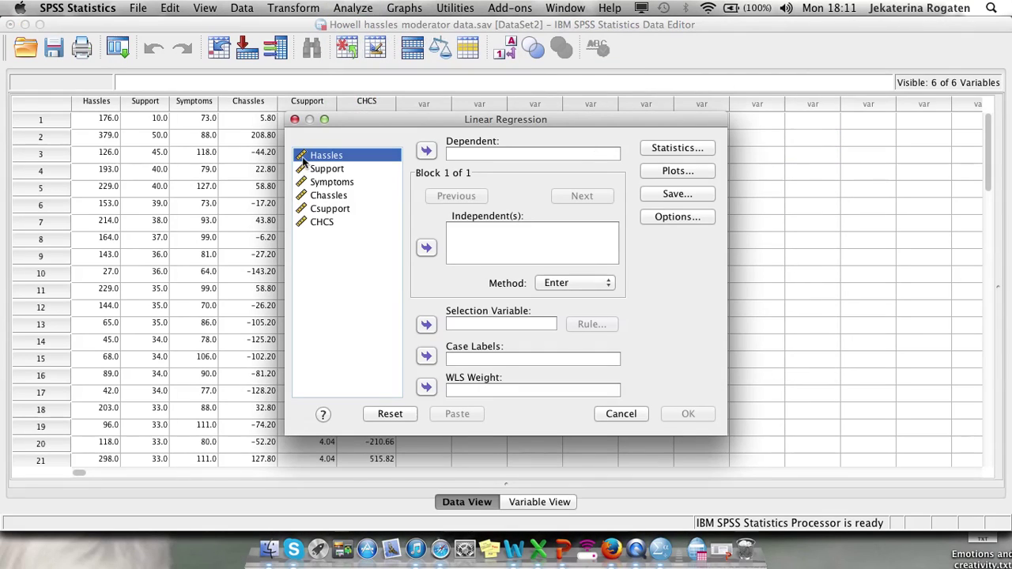
left_click(332, 183)
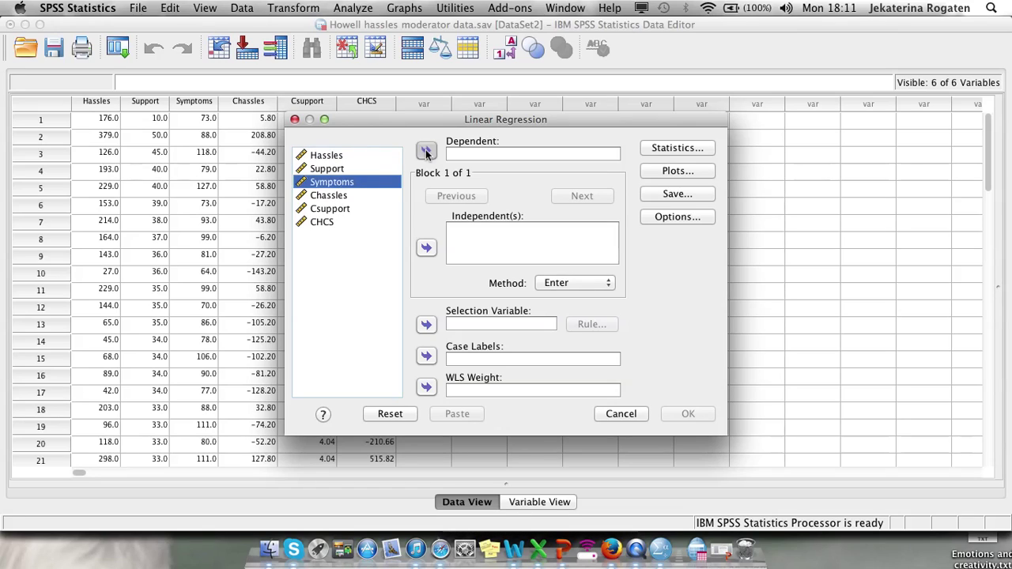
left_click(426, 151)
Enter Hassles and Support as independent variables in block 1 and CHCS in block 2 of the regression.
left_click(325, 156)
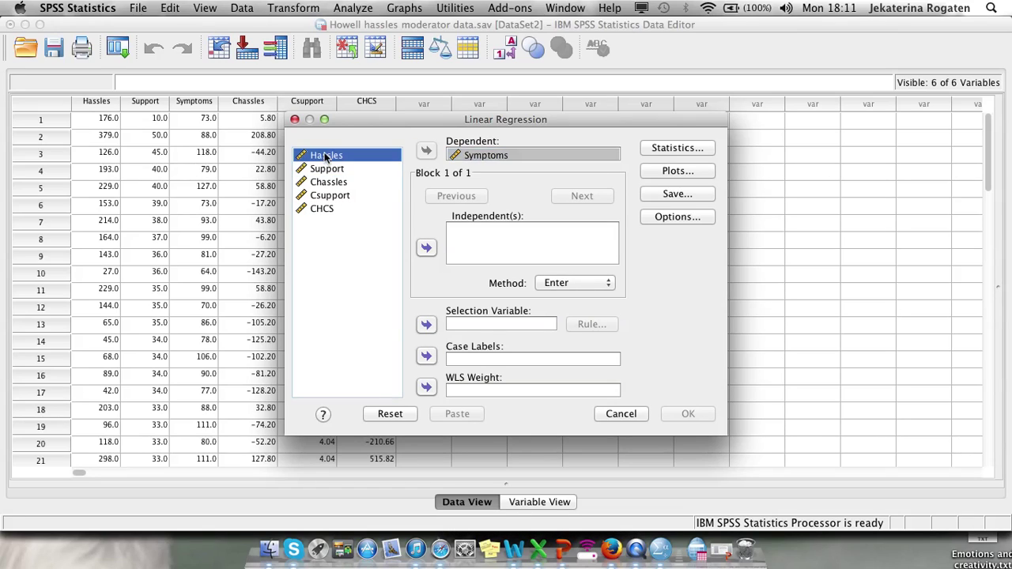
left_click(327, 168, "shift")
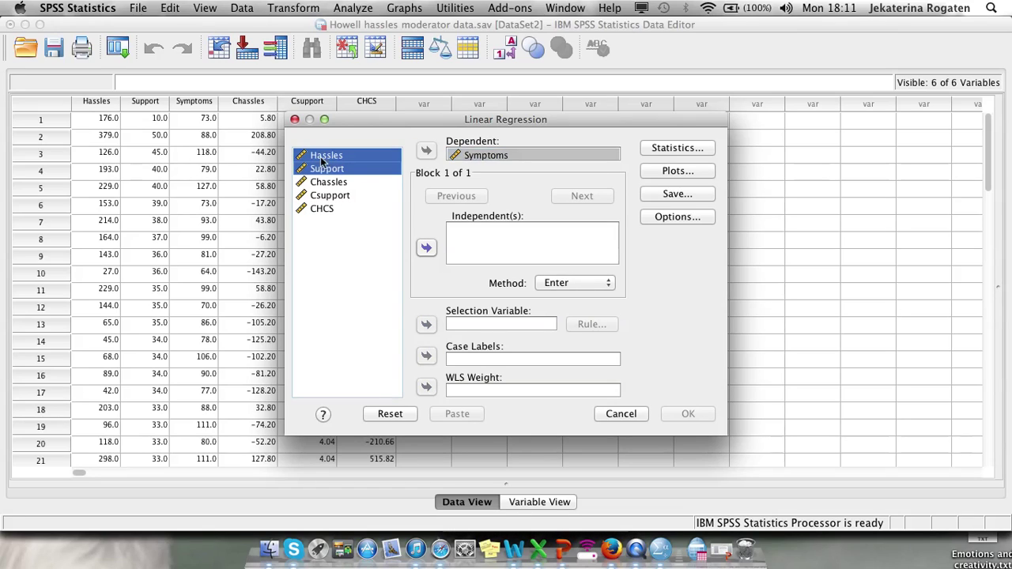
left_click(426, 248)
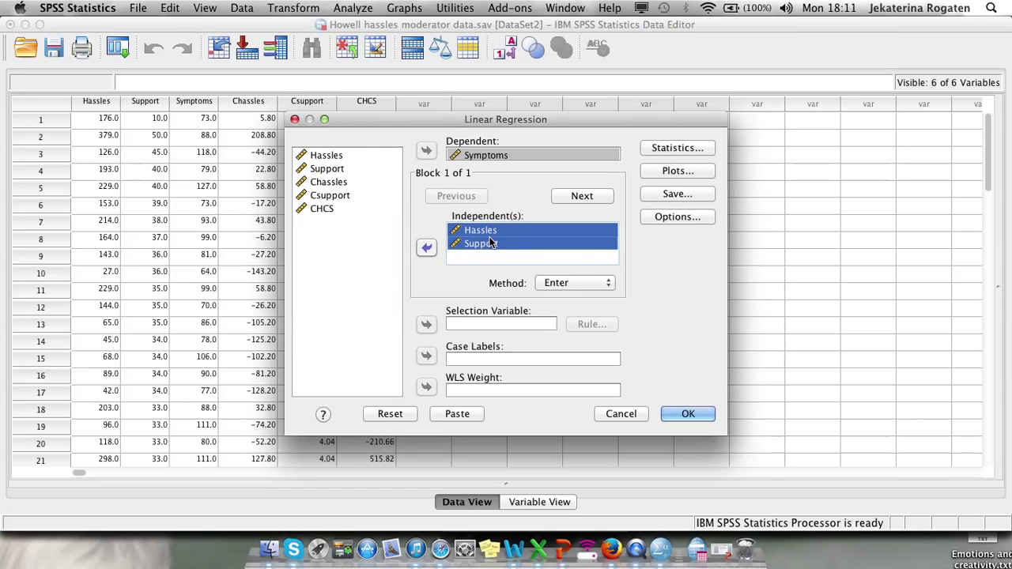
left_click(592, 199)
left_click(322, 209)
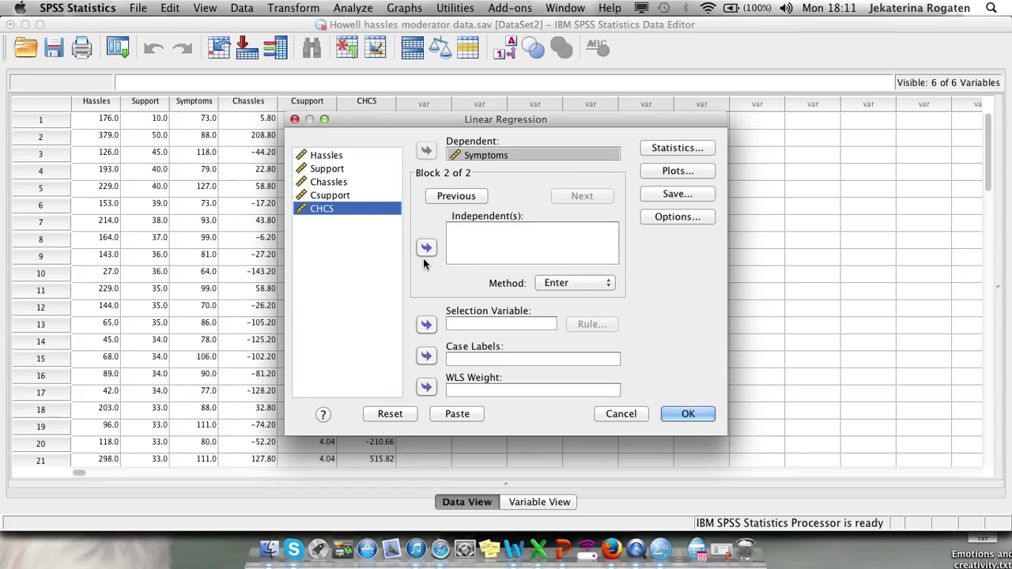
left_click(426, 248)
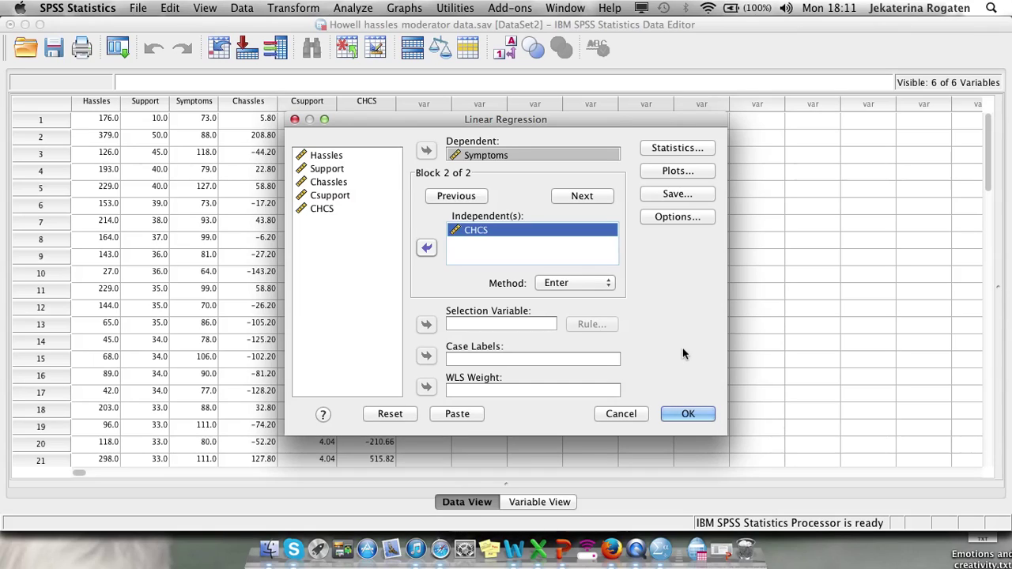
Add R squared change to the regression statistics and run the analysis.
left_click(677, 148)
left_click(507, 193)
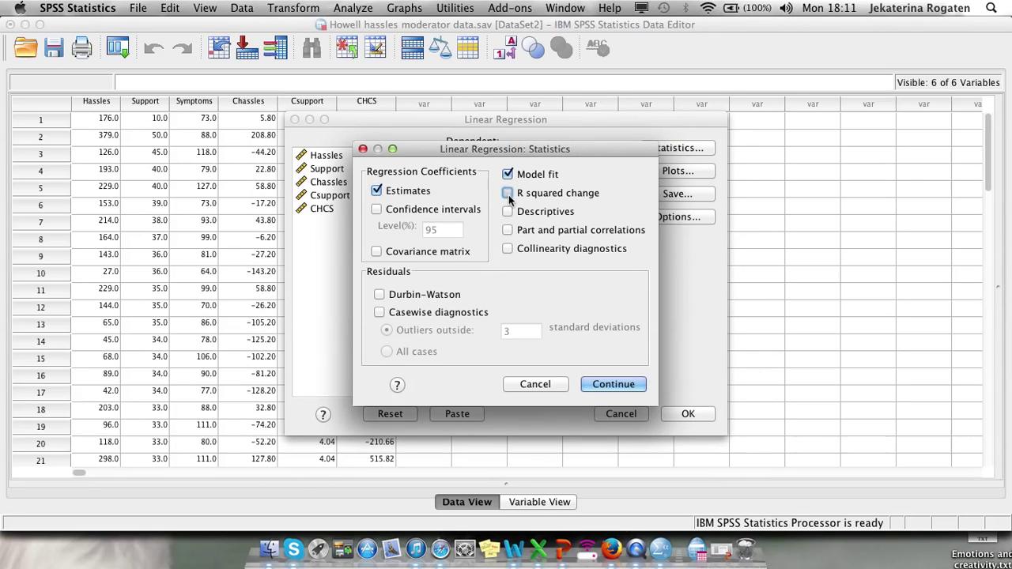
left_click(620, 391)
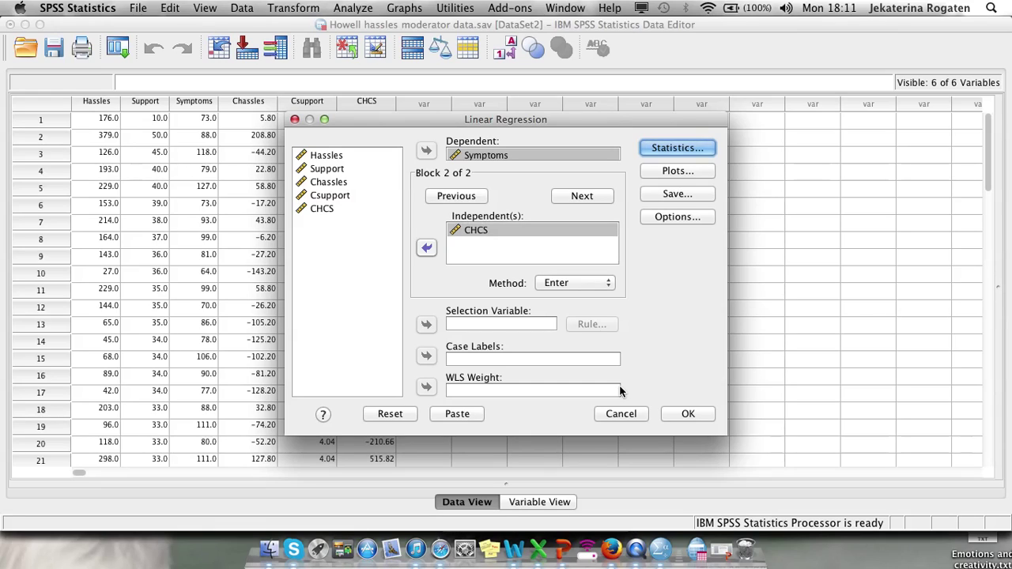
left_click(701, 415)
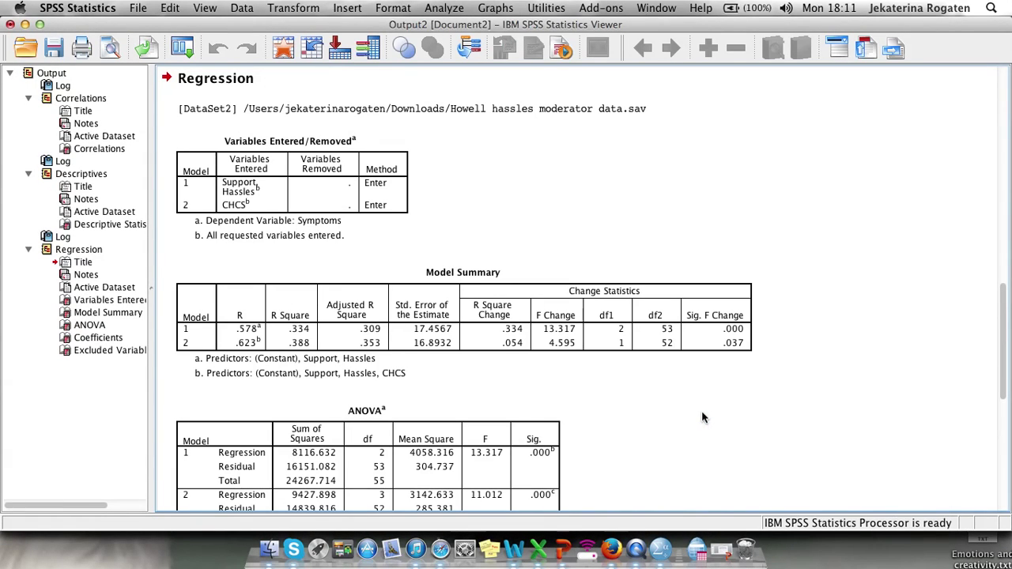
Examine the regression's entered variables, the R square change in the model summary, and the coefficients of Hassles, Support and CHCS.
left_click(345, 148)
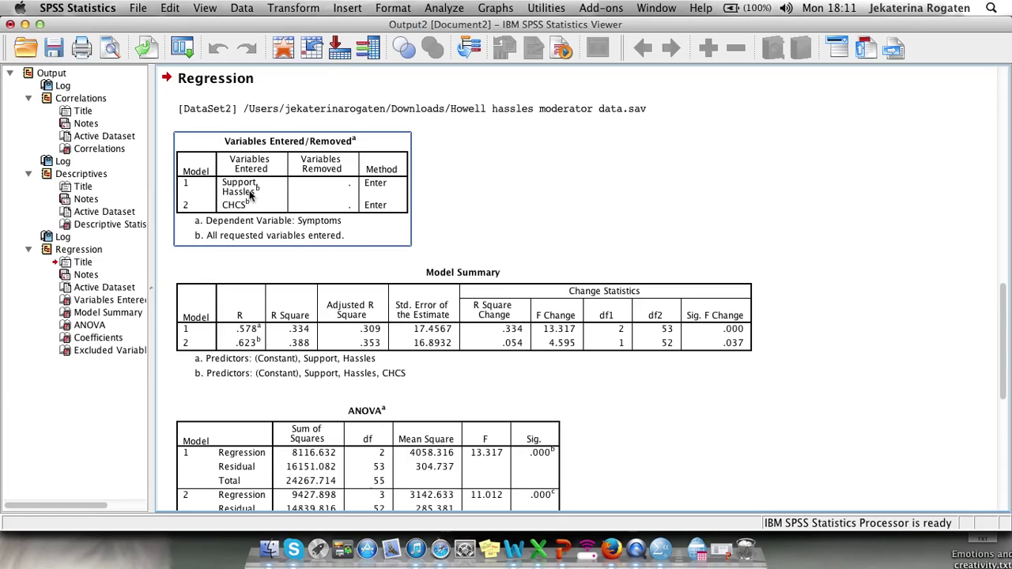
left_click(234, 339)
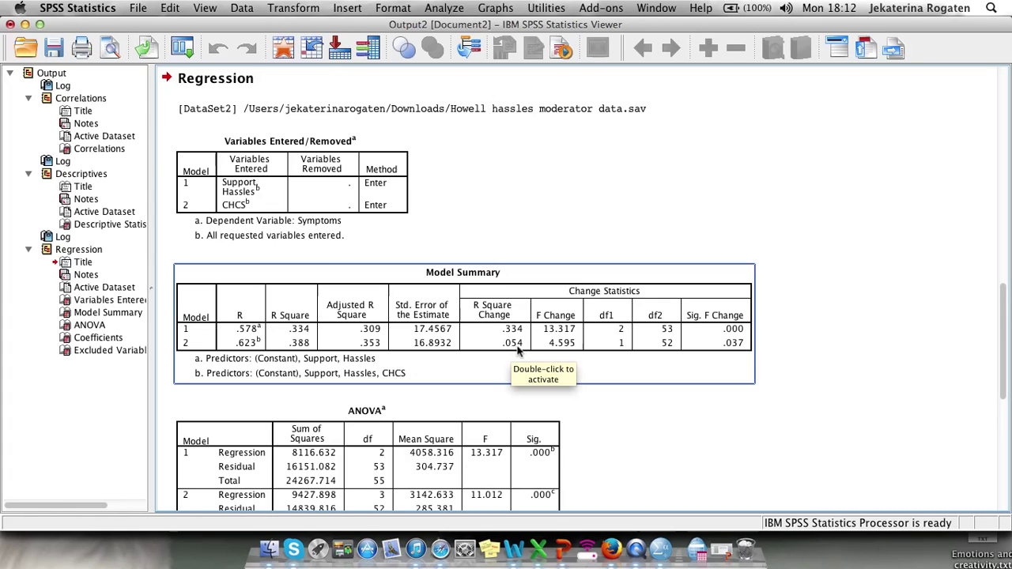
scroll(662, 446, "down", 10)
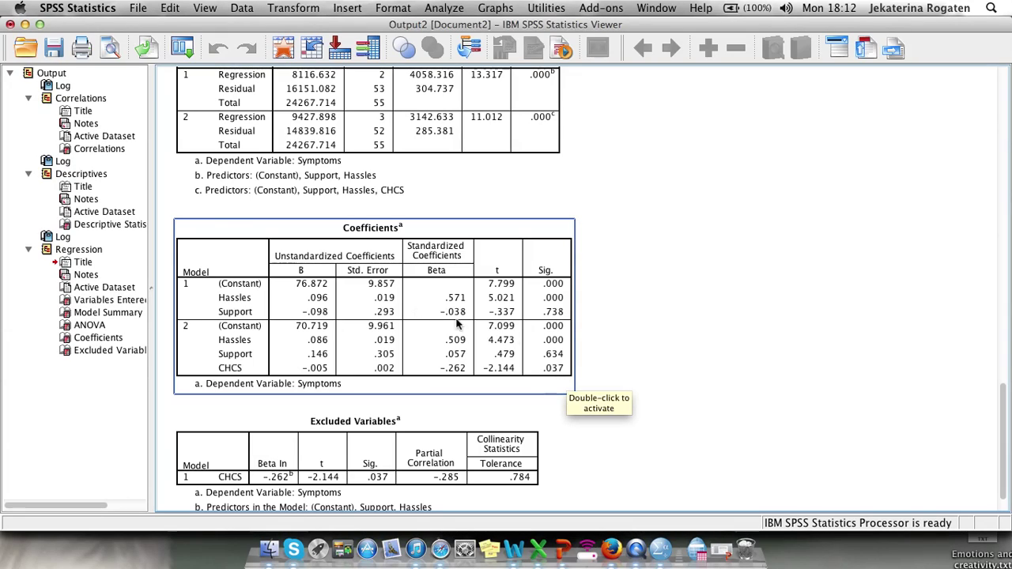
left_click(776, 374)
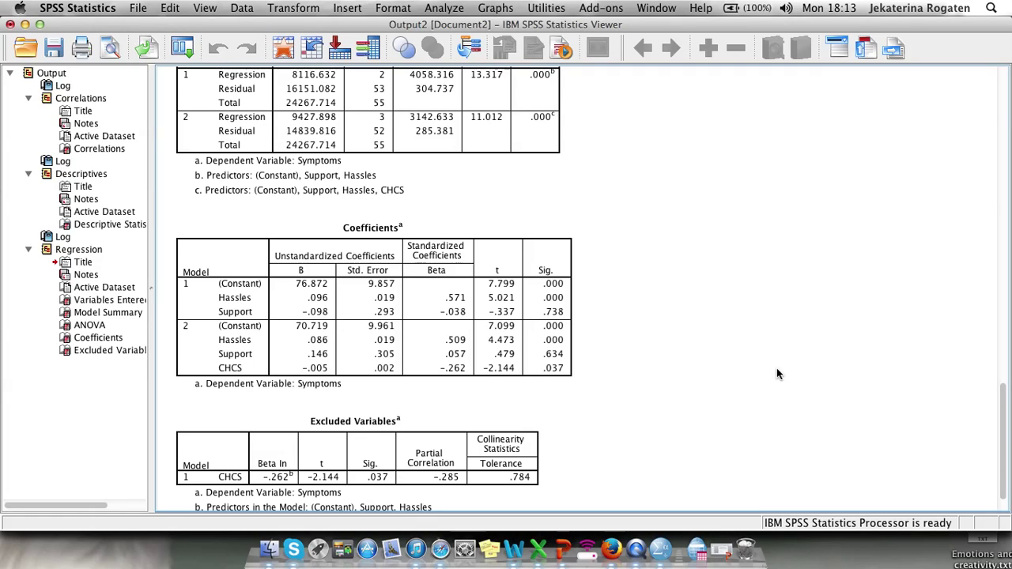
left_click(490, 352)
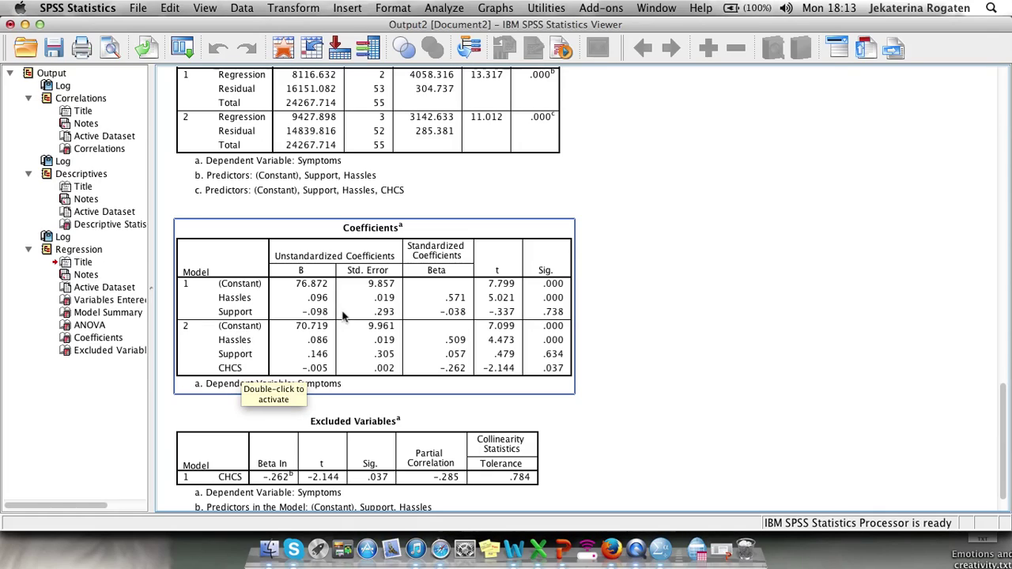
left_click(648, 390)
key("super+Tab")
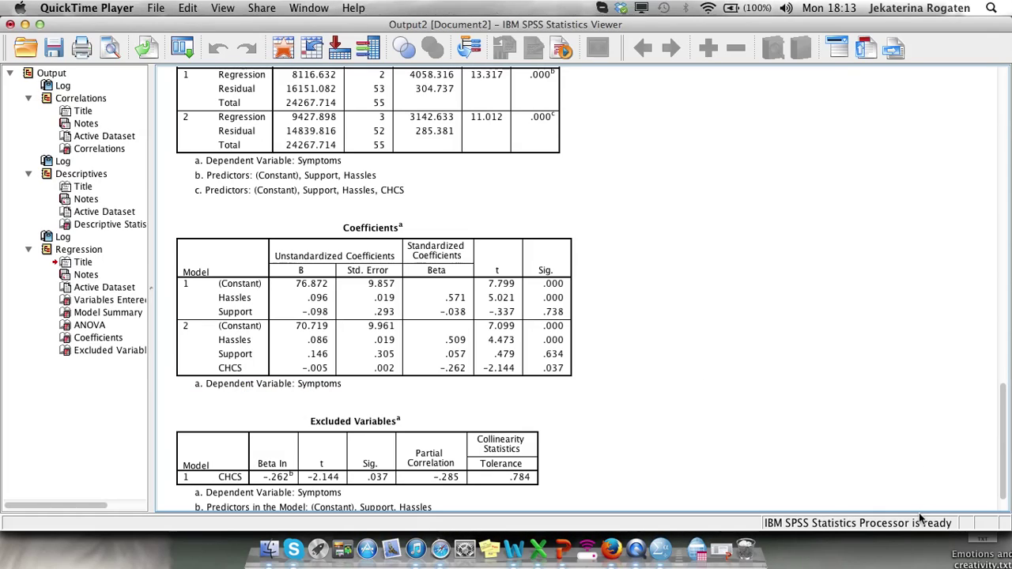